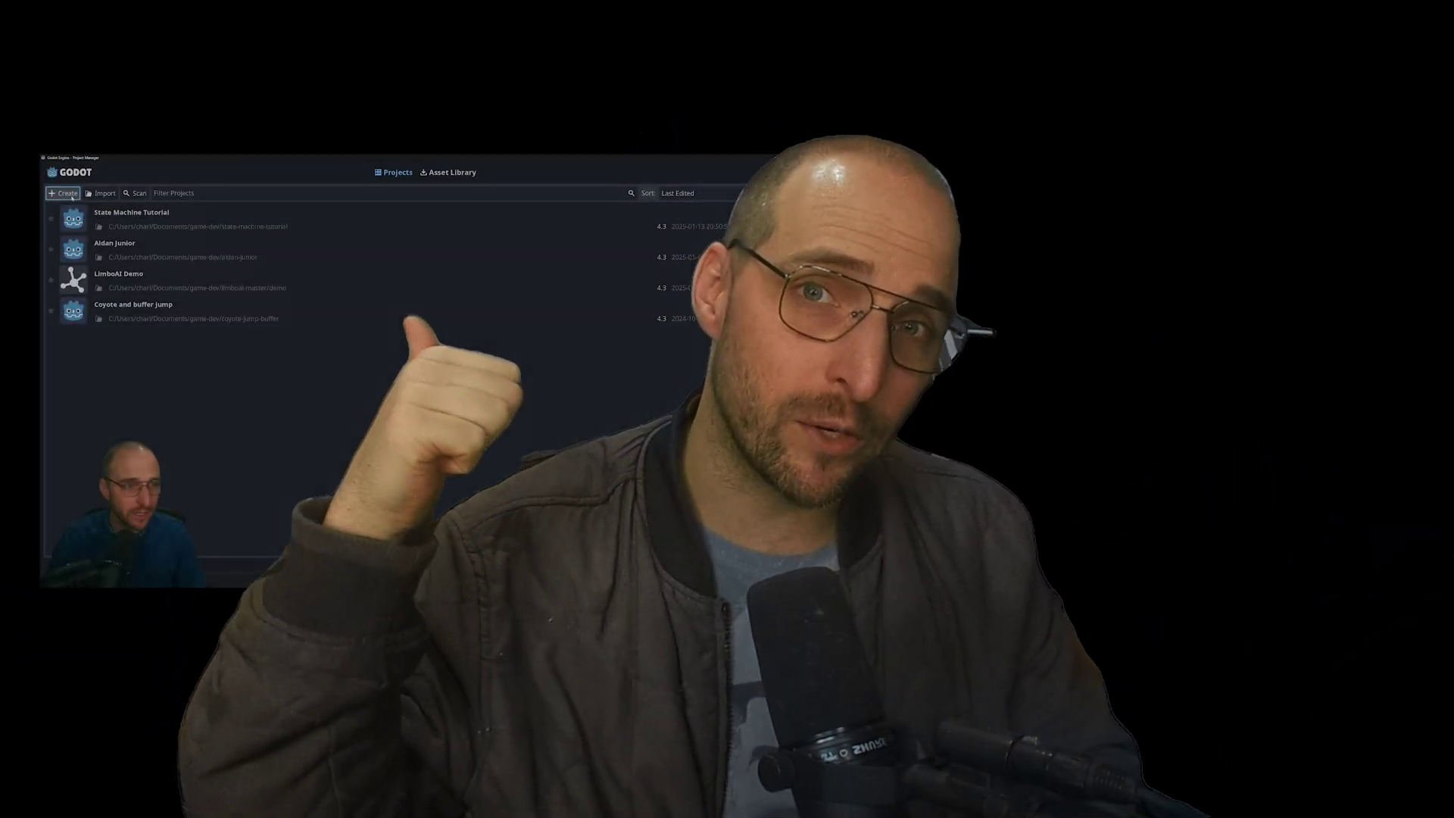
Step: Start a new Godot project and name it State Machine
{"action": "left_click", "coordinate": [67, 193]}
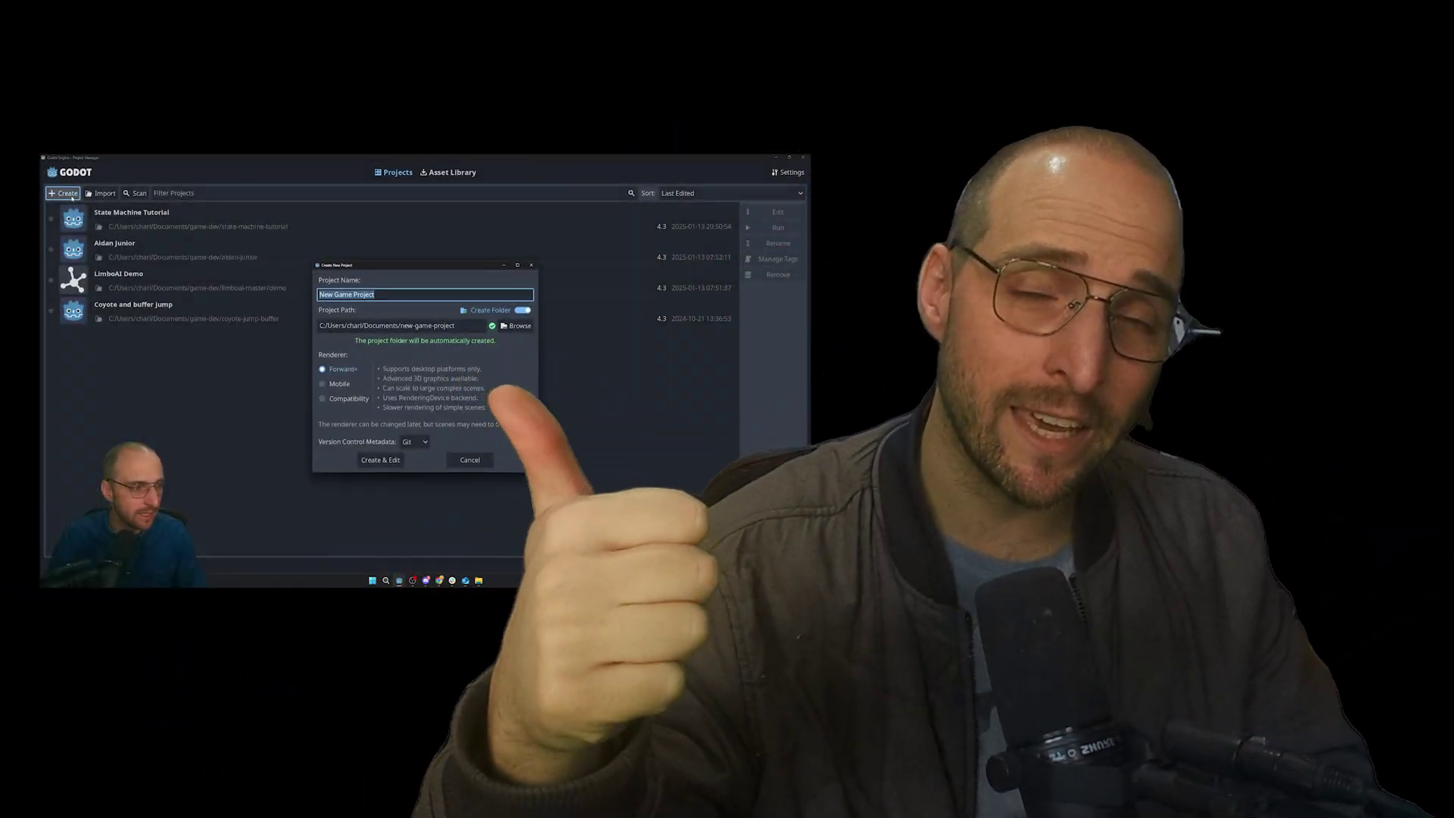
{"action": "type", "text": "o"}
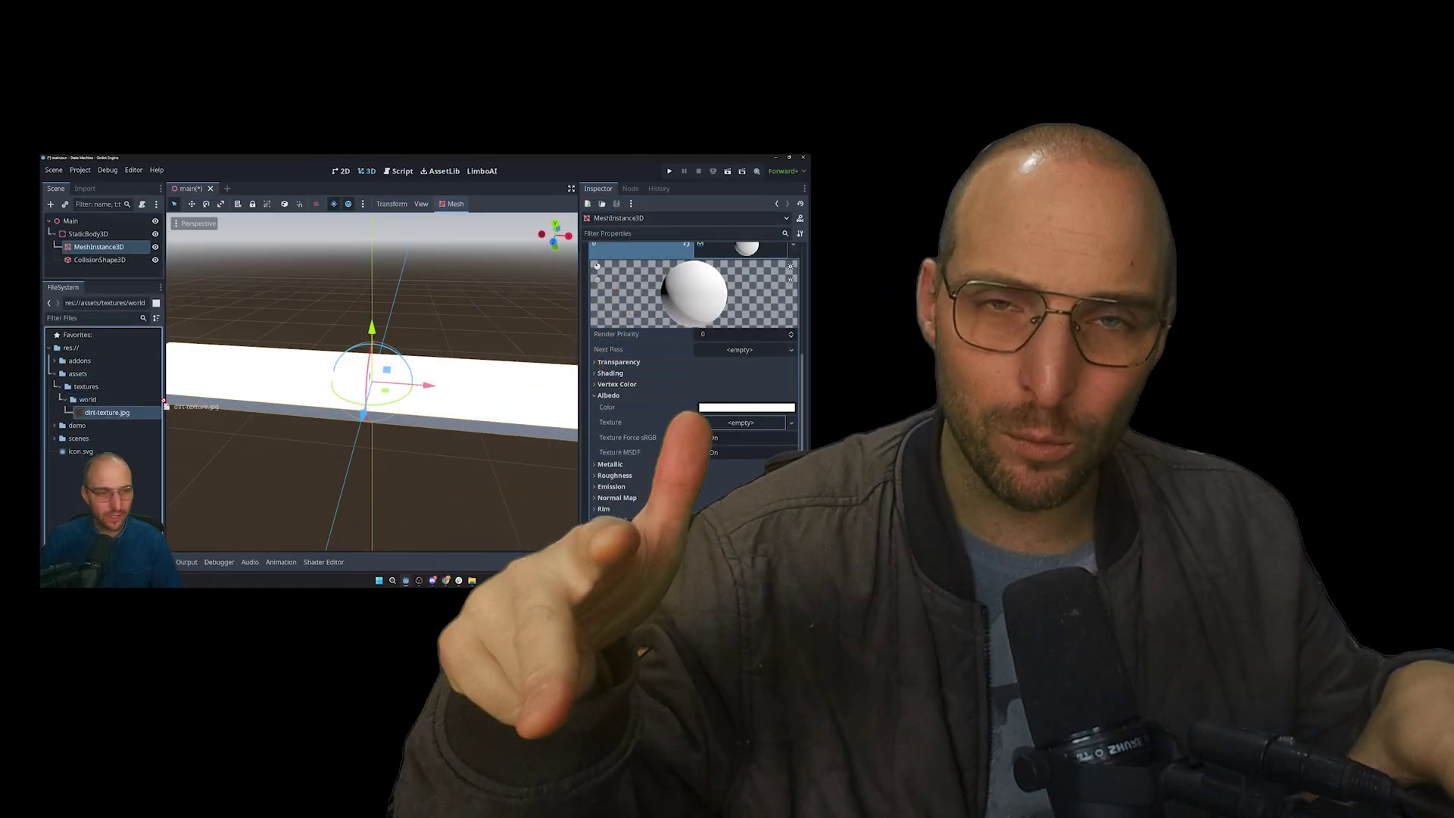
{"action": "left_click_drag", "start_coordinate": [106, 412], "coordinate": [351, 400]}
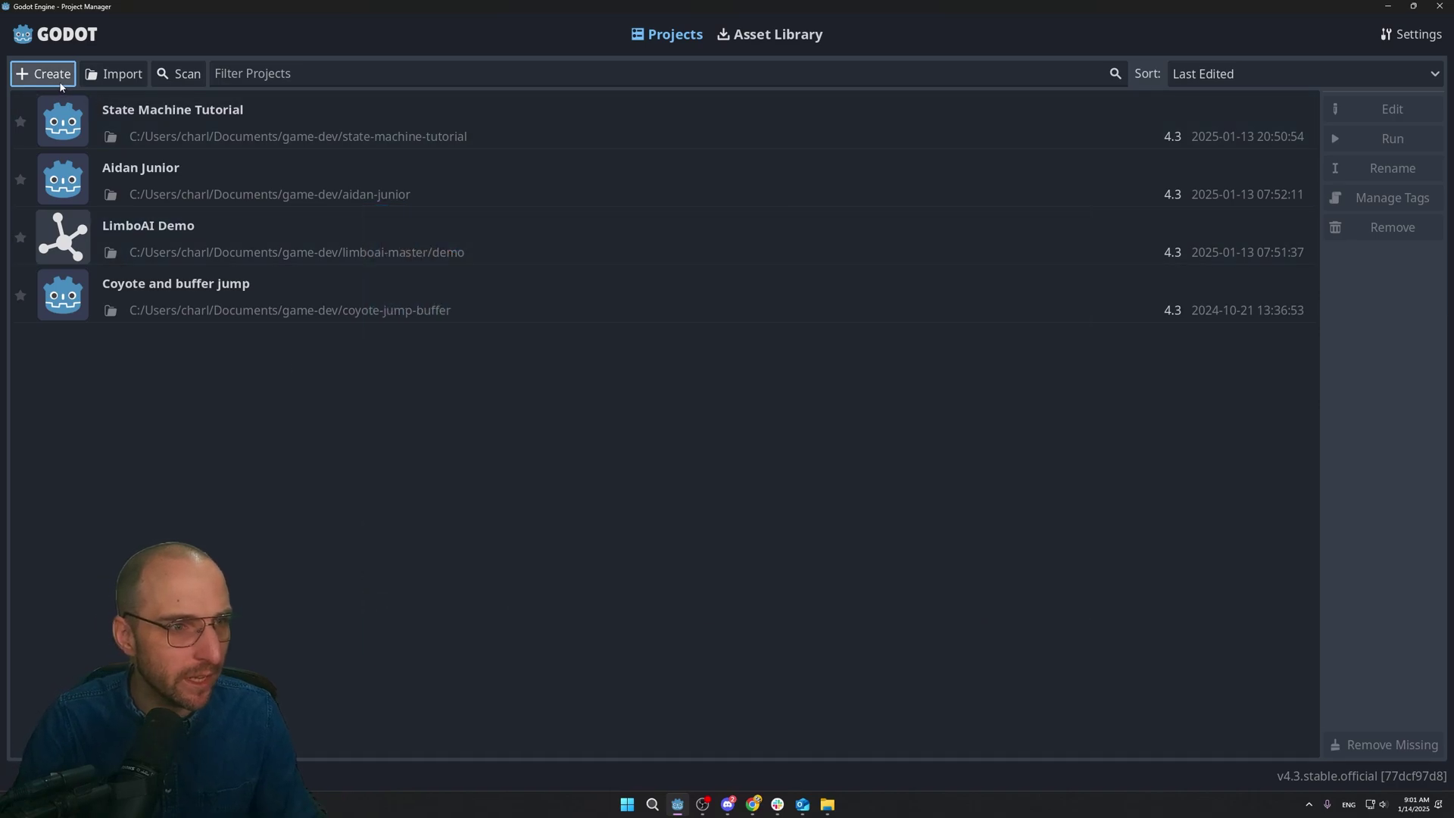
{"action": "left_click", "coordinate": [53, 74]}
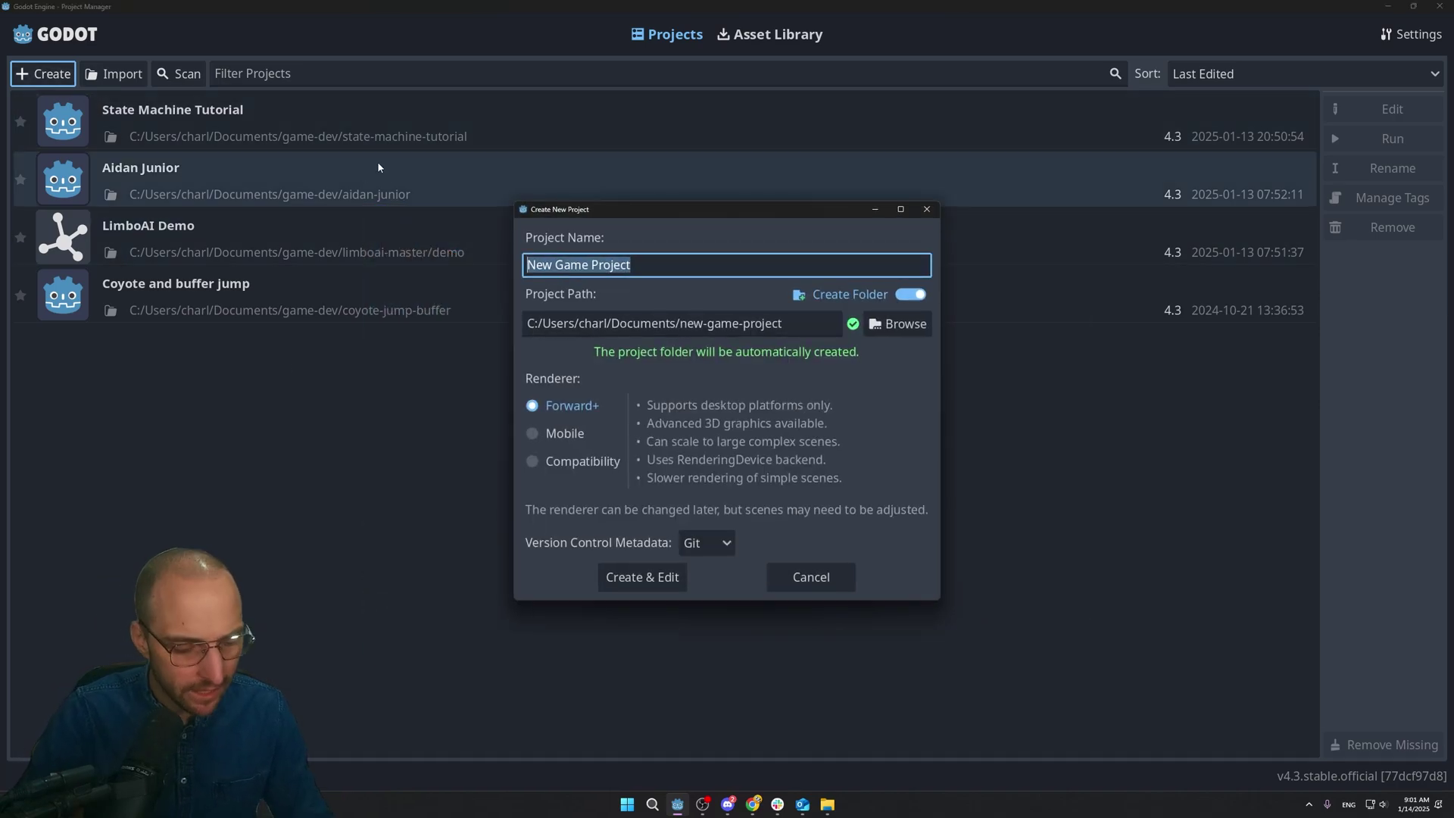
{"action": "type", "text": "State Machine"}
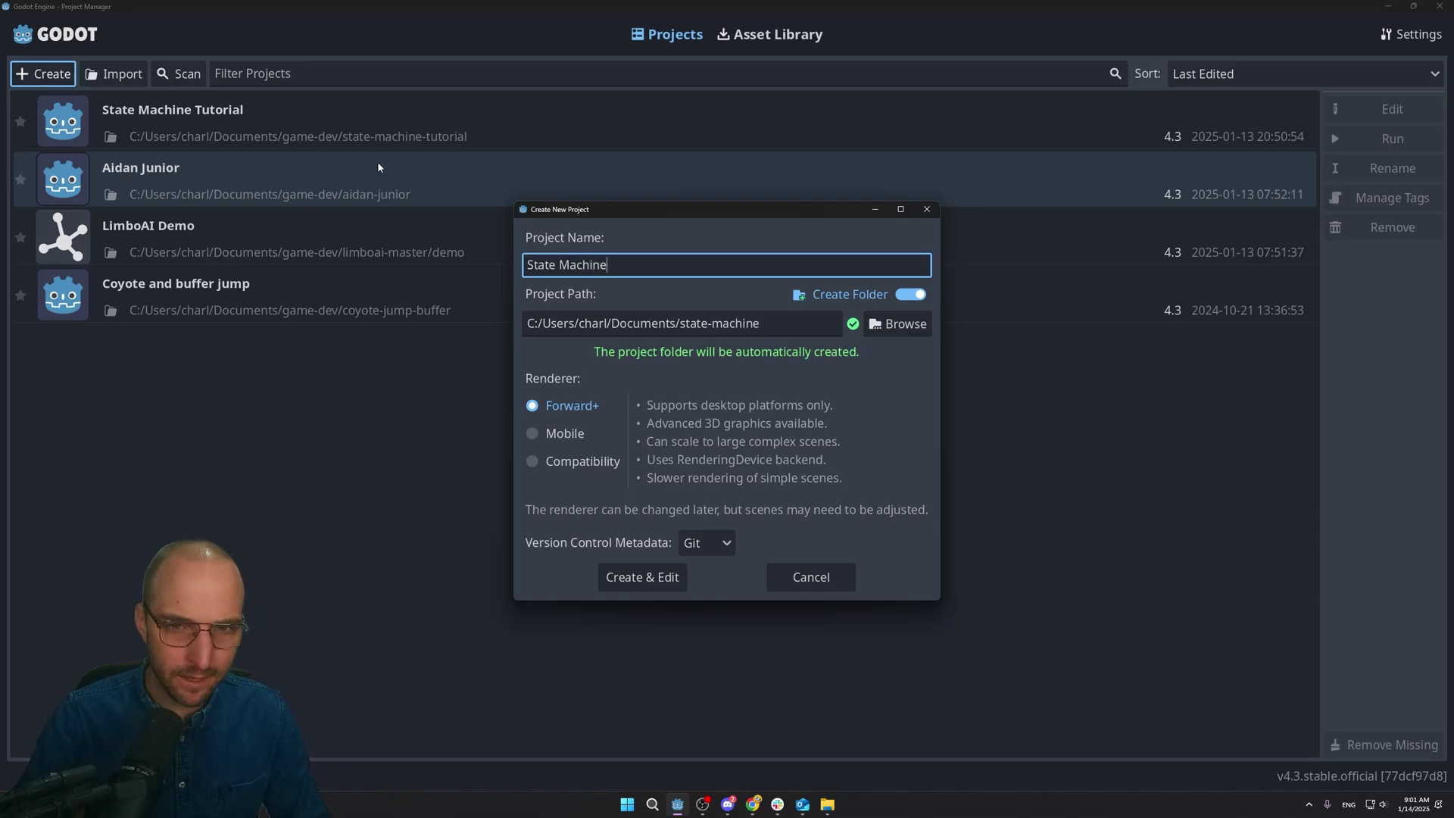
Step: Place the project in the Documents/game-dev folder, then create it and open it for editing
{"action": "left_click", "coordinate": [896, 324]}
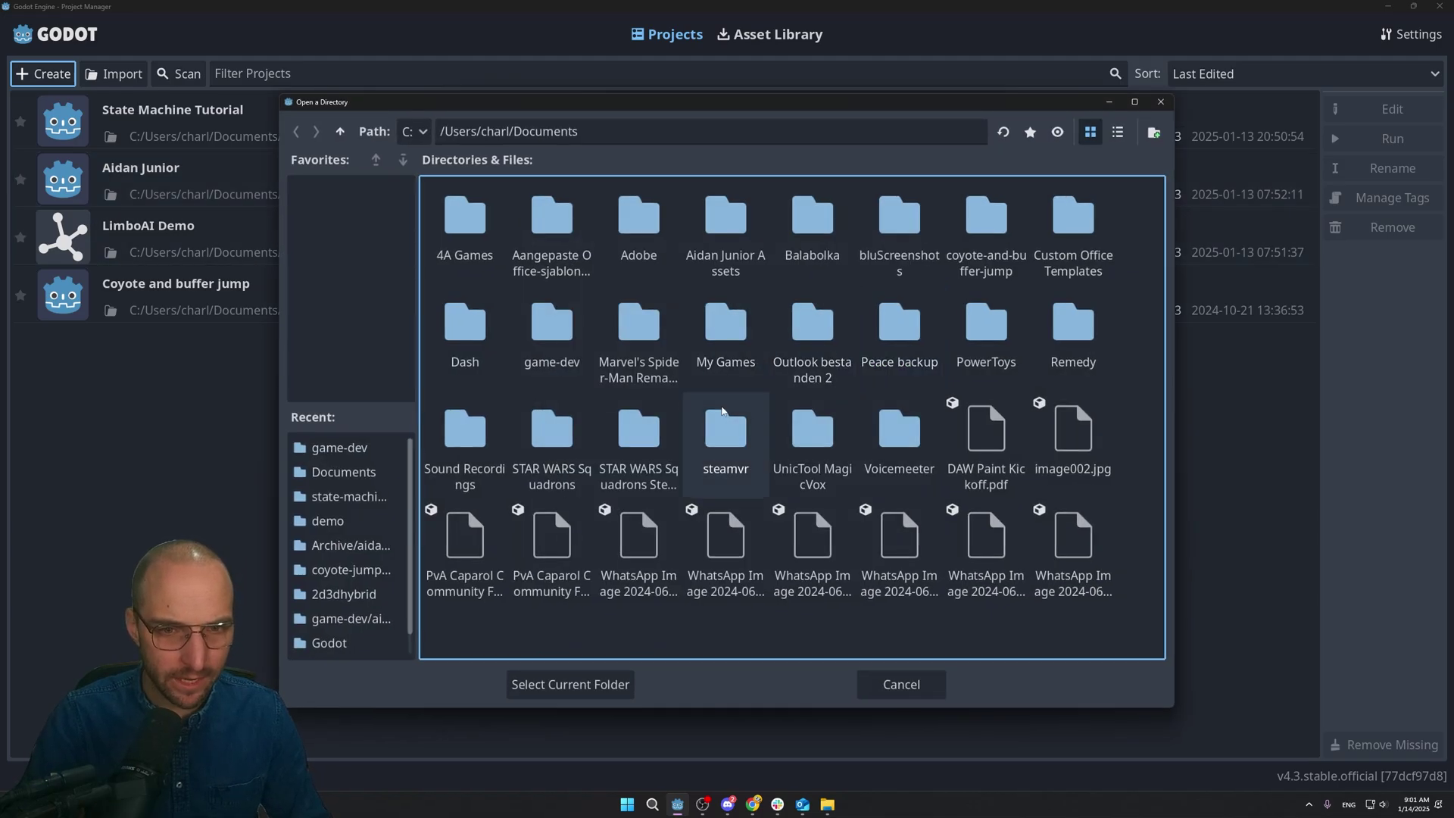
{"action": "left_click", "coordinate": [572, 336]}
{"action": "double_click", "coordinate": [572, 336]}
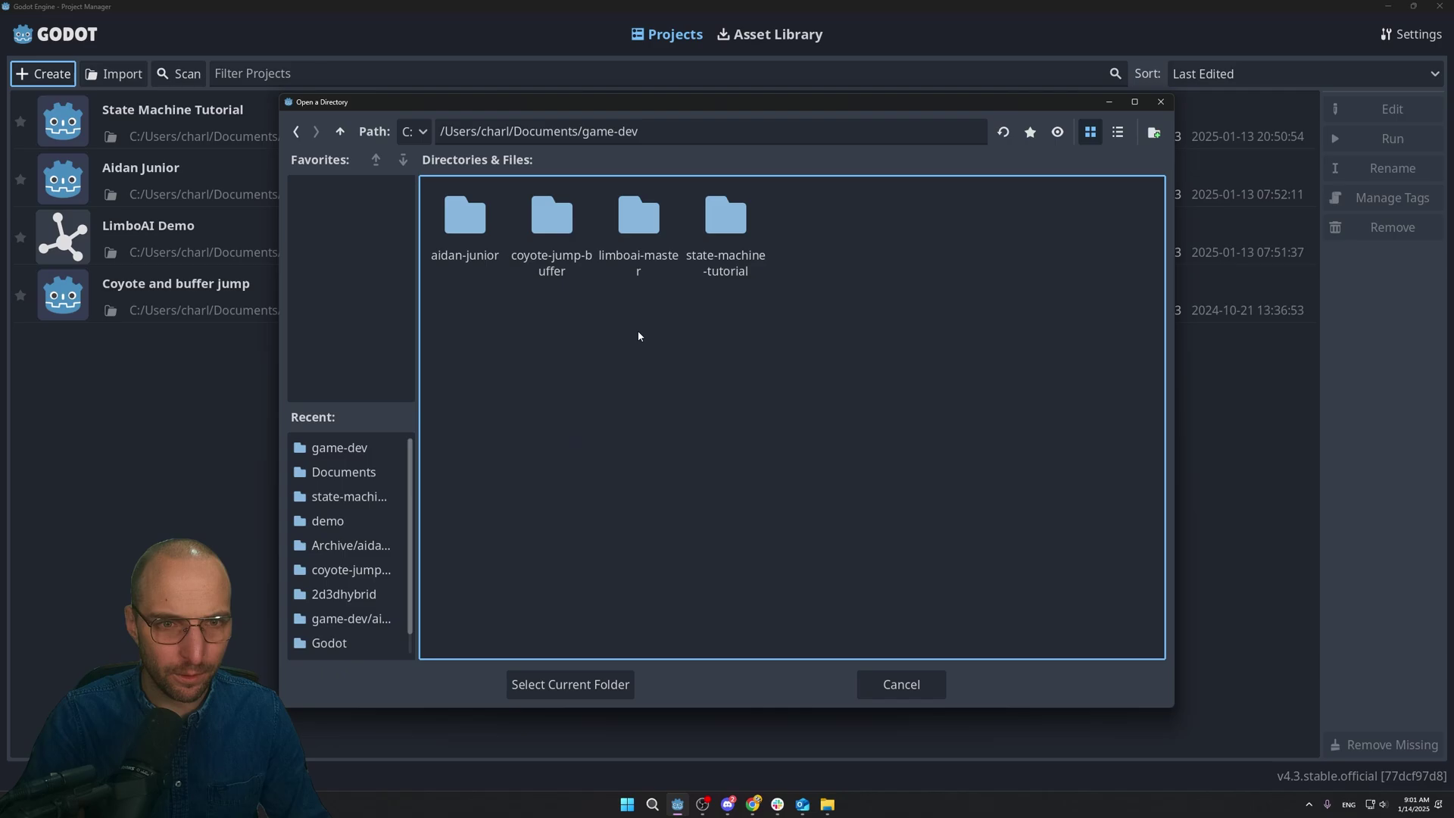
{"action": "left_click", "coordinate": [610, 694]}
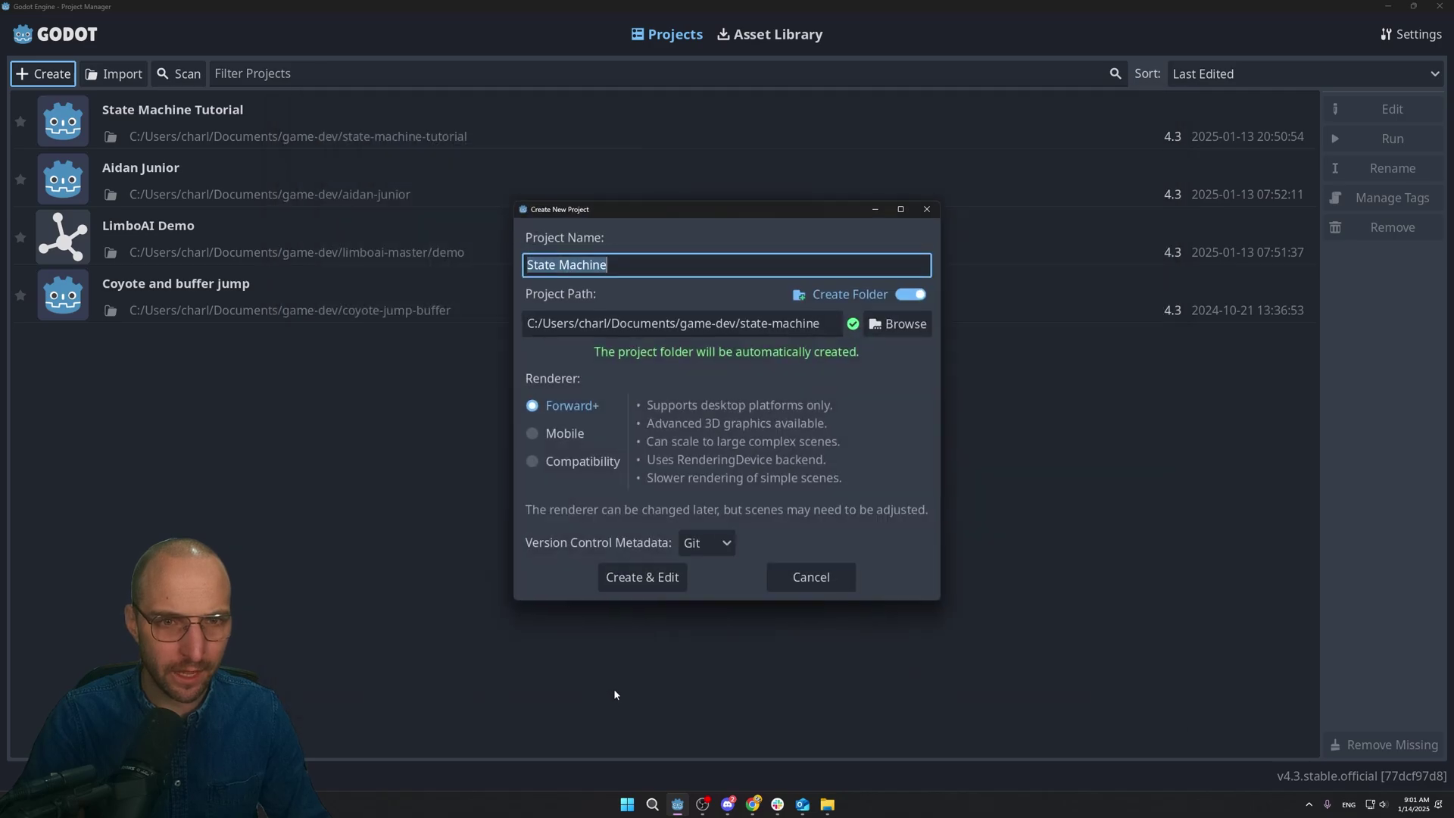
{"action": "left_click", "coordinate": [642, 577]}
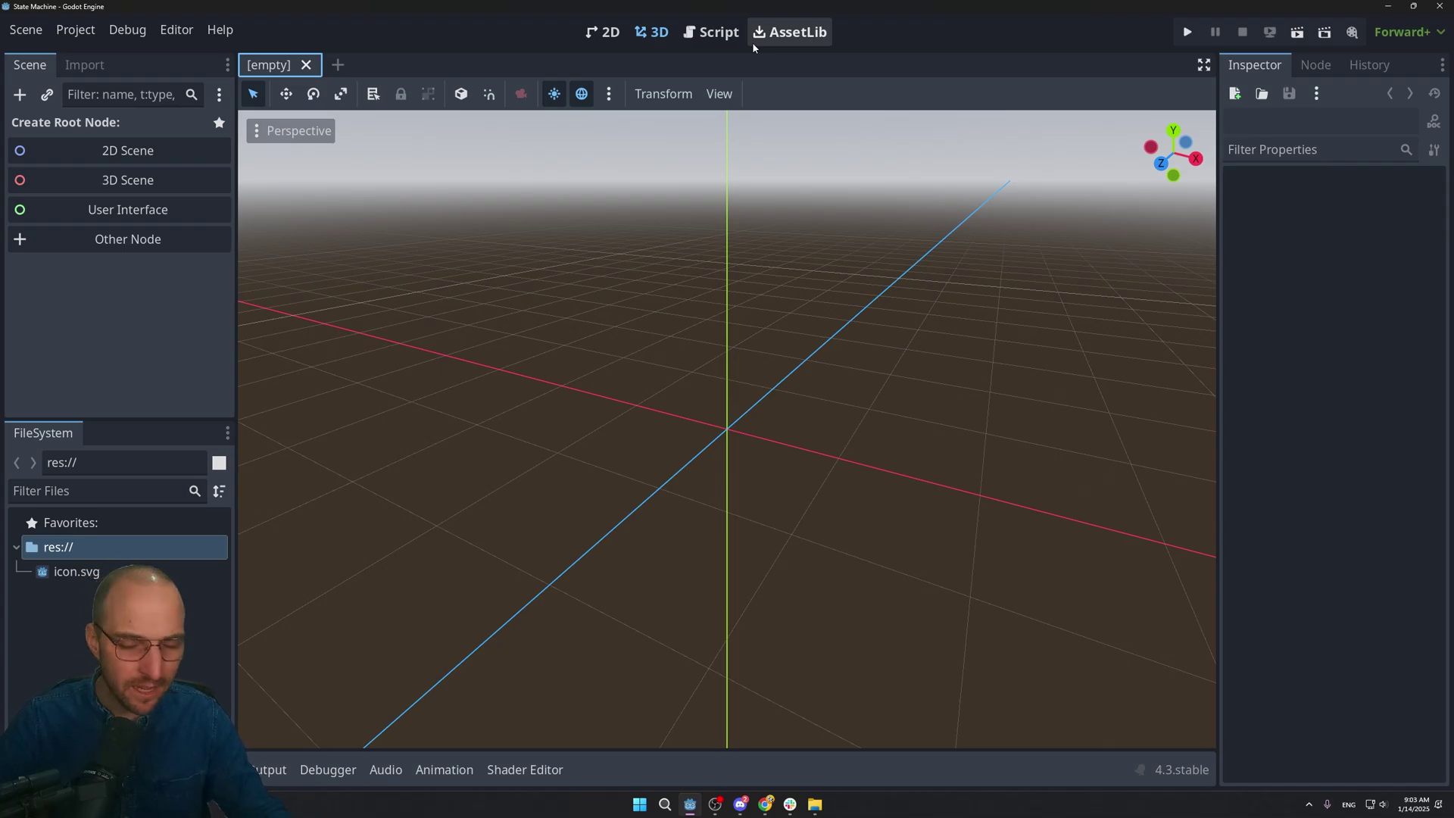
Step: Search the AssetLib for Limbo and open the LimboAI (Godot 4.3) asset
{"action": "left_click", "coordinate": [752, 43]}
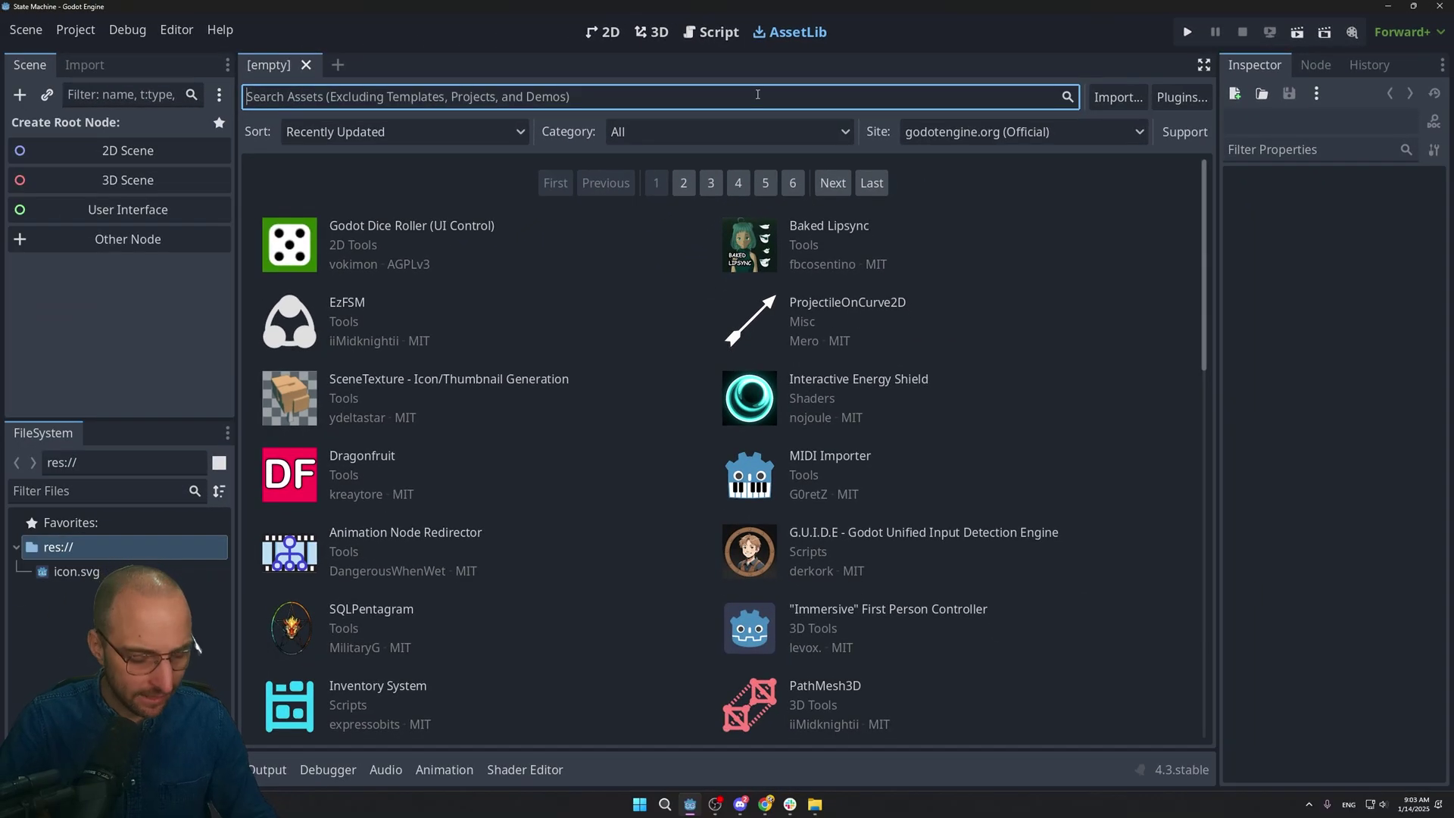
{"action": "type", "text": "Lim"}
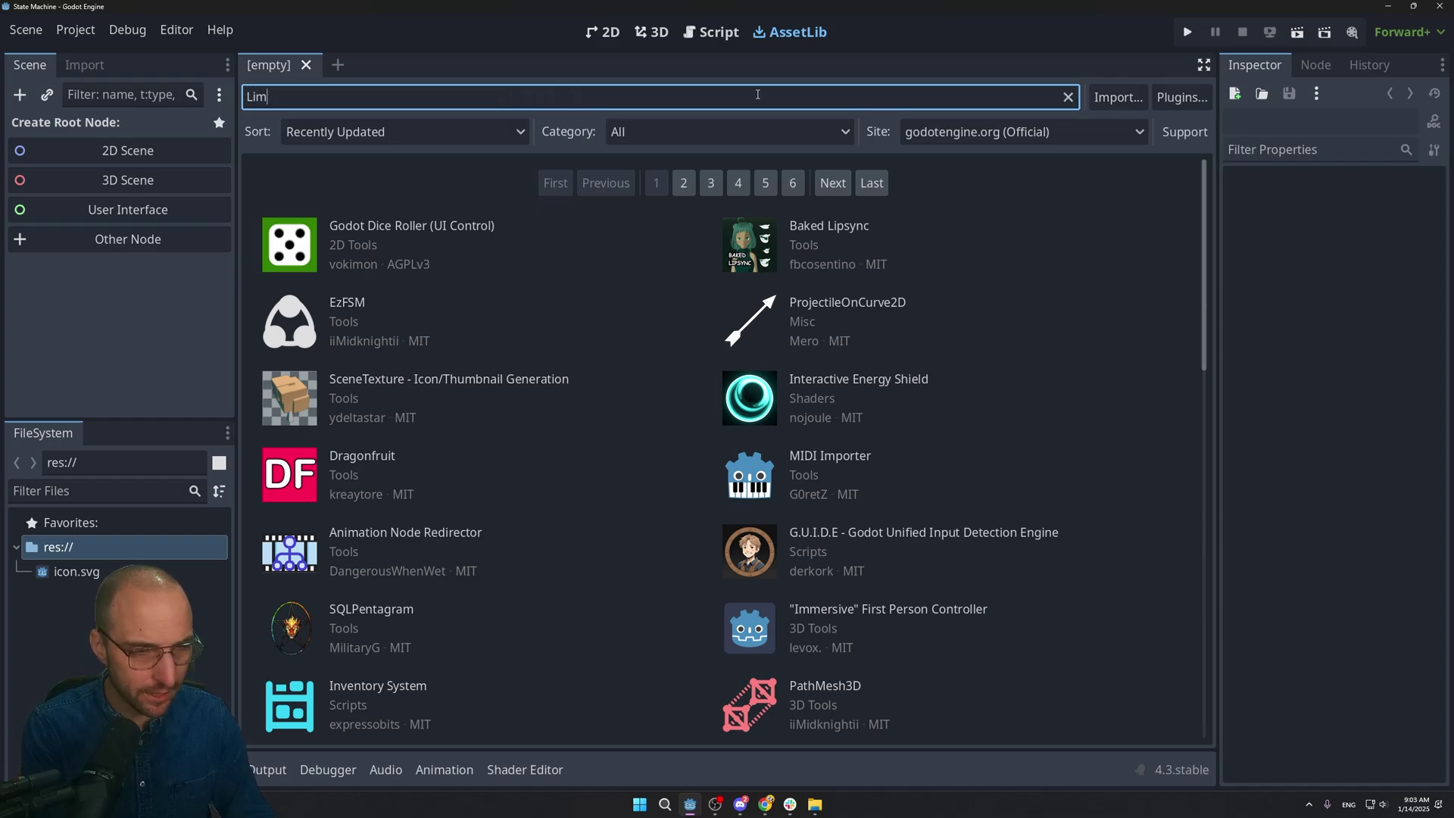
{"action": "type", "text": "bo"}
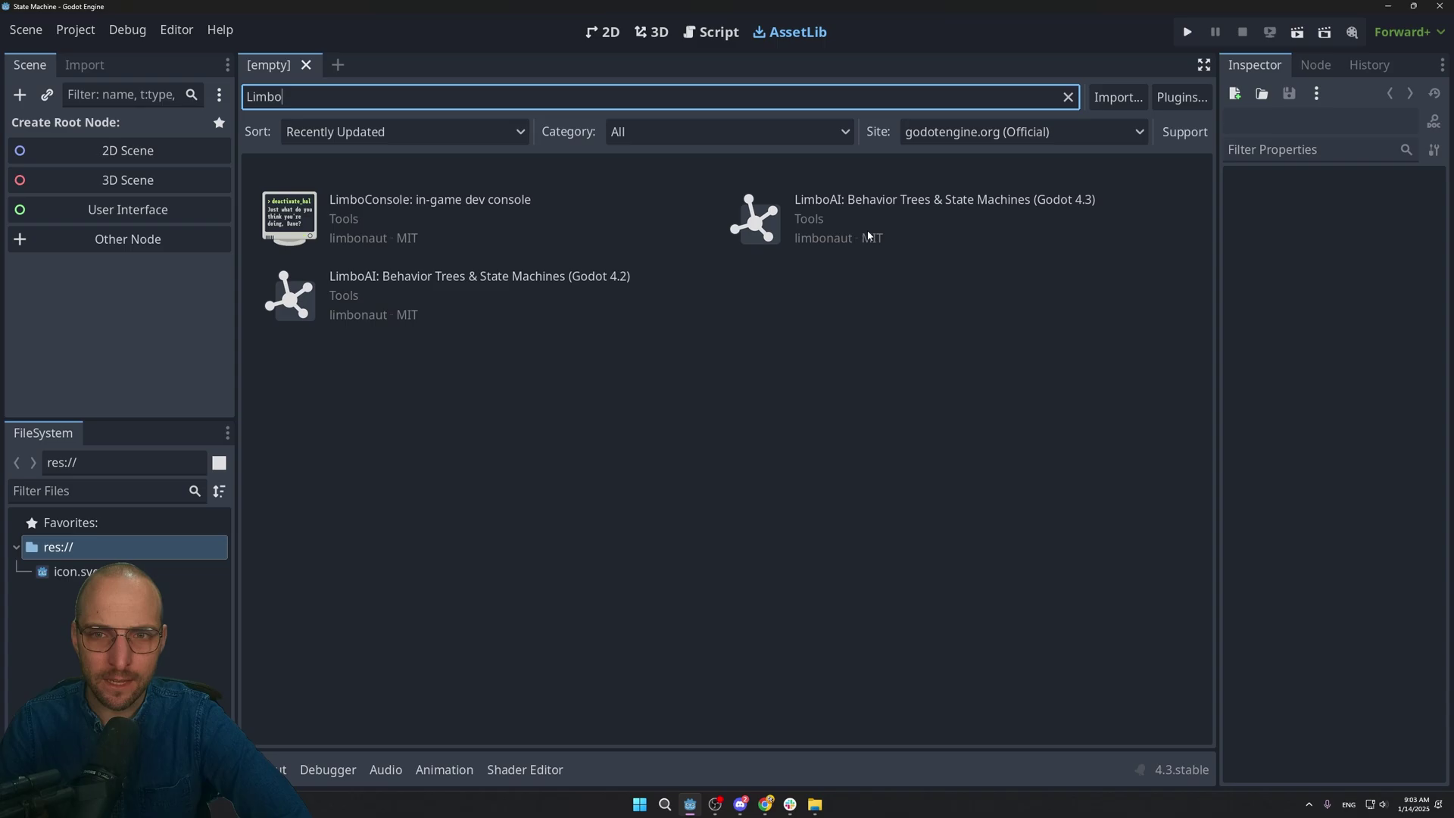
{"action": "left_click", "coordinate": [1054, 202]}
Step: Download and install the LimboAI asset files, and confirm the success dialog
{"action": "left_click", "coordinate": [559, 618]}
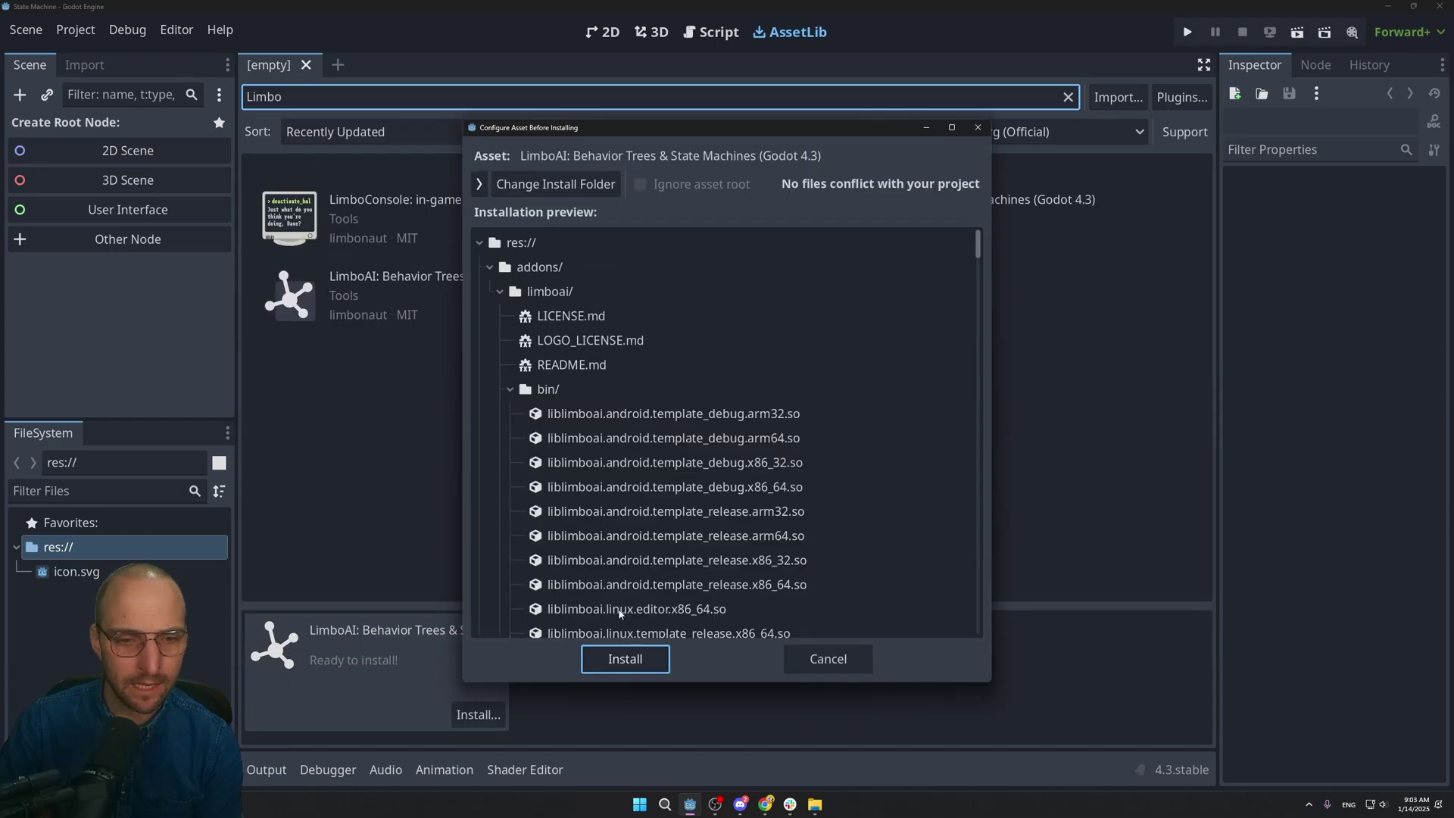
{"action": "scroll", "coordinate": [619, 613], "scroll_direction": "down", "scroll_amount": 3}
{"action": "left_click", "coordinate": [625, 659]}
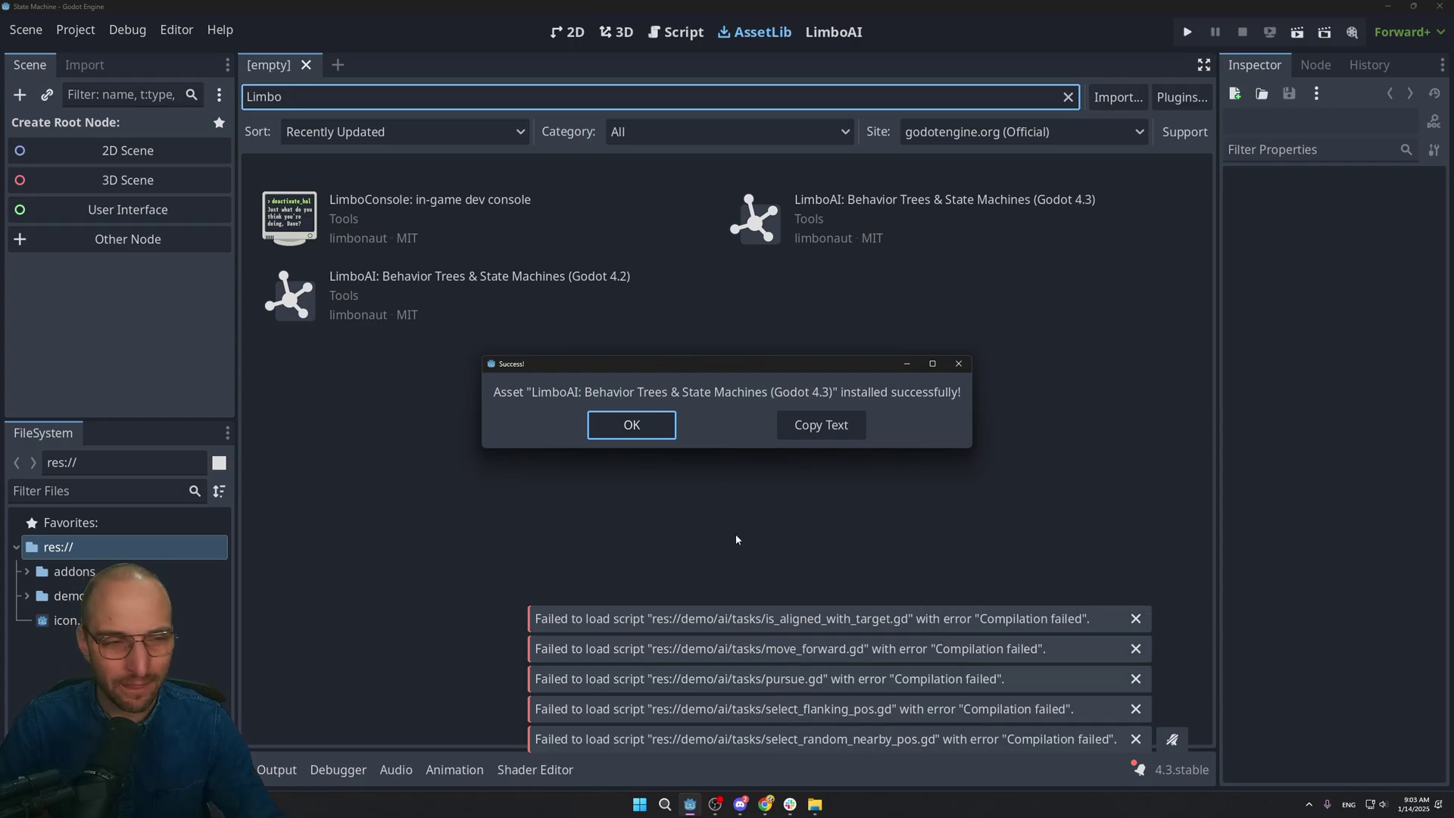
{"action": "left_click", "coordinate": [647, 436]}
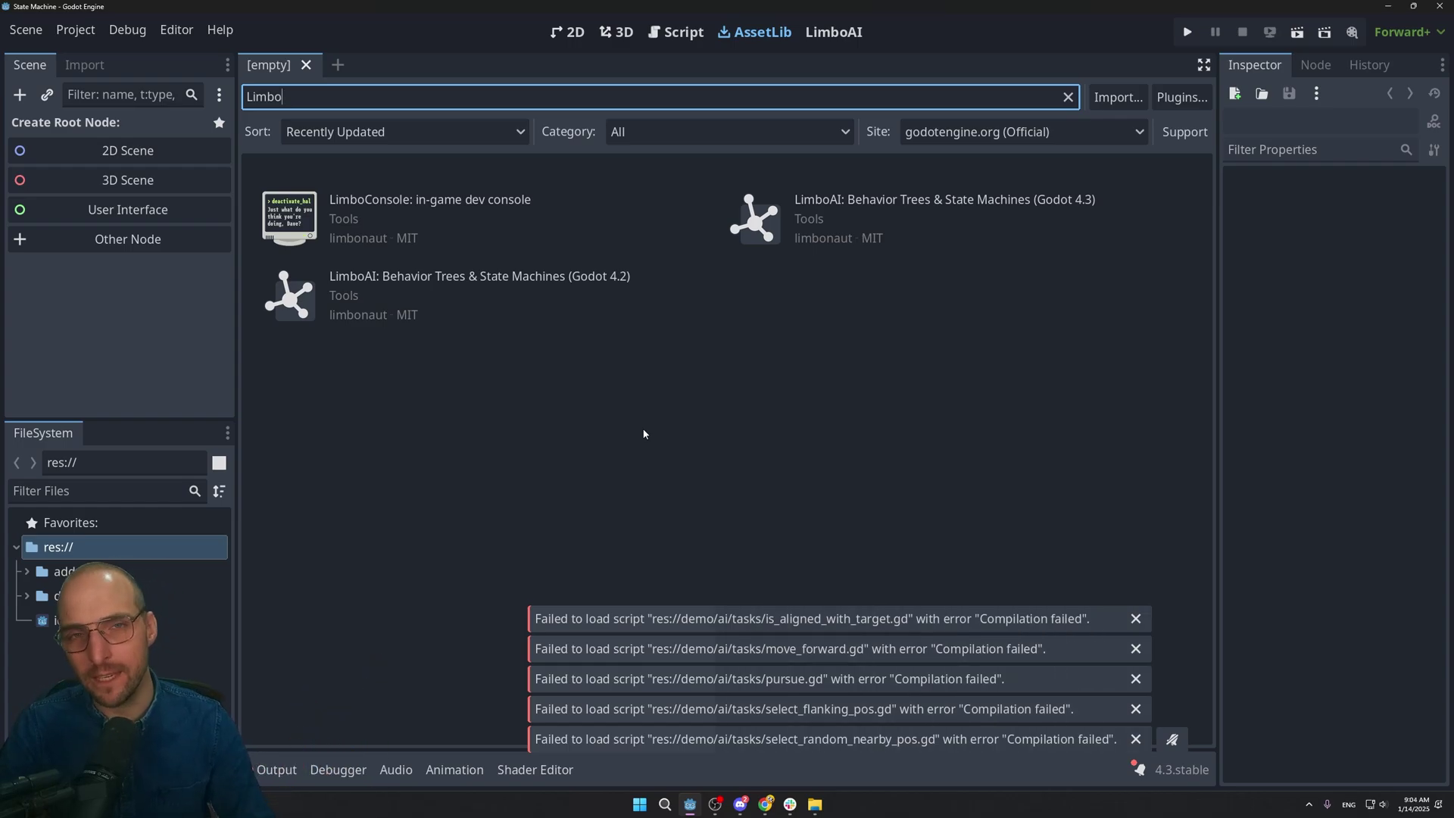
{"action": "left_click", "coordinate": [16, 547]}
{"action": "left_click_drag", "start_coordinate": [74, 419], "coordinate": [74, 309]}
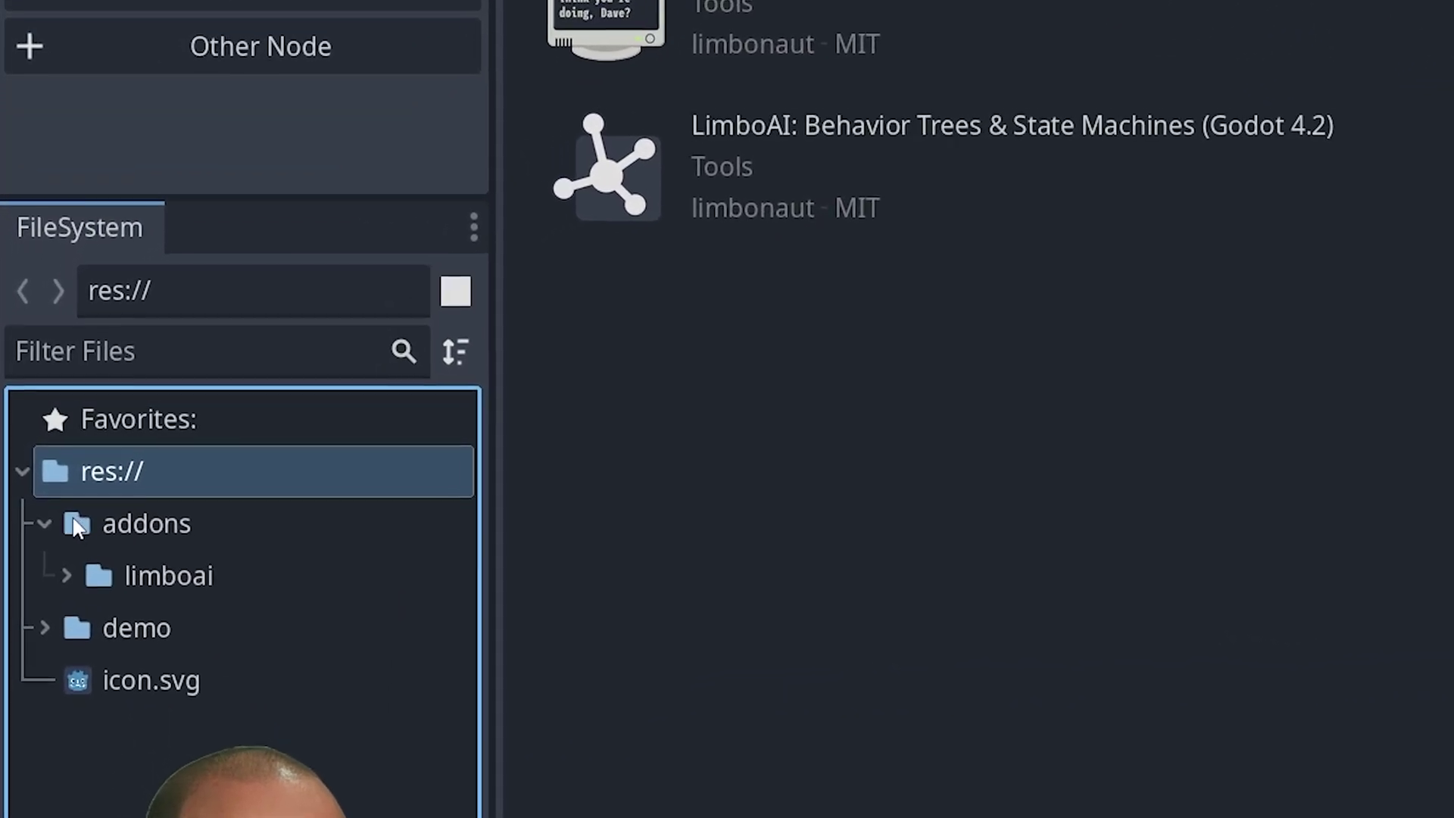
Step: Inspect the new addons and demo folders in the FileSystem dock
{"action": "left_click", "coordinate": [76, 526]}
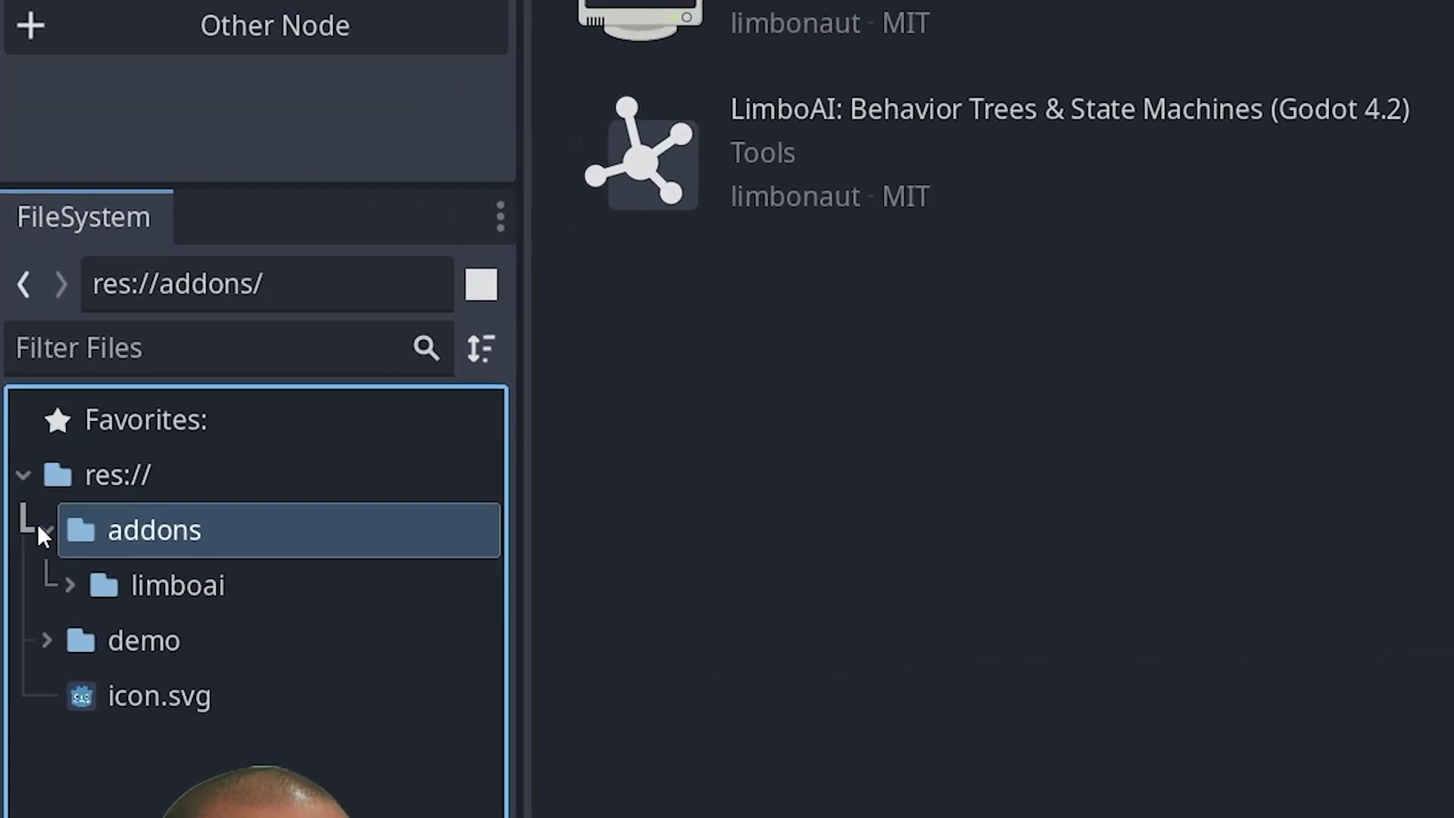
{"action": "left_click", "coordinate": [63, 535]}
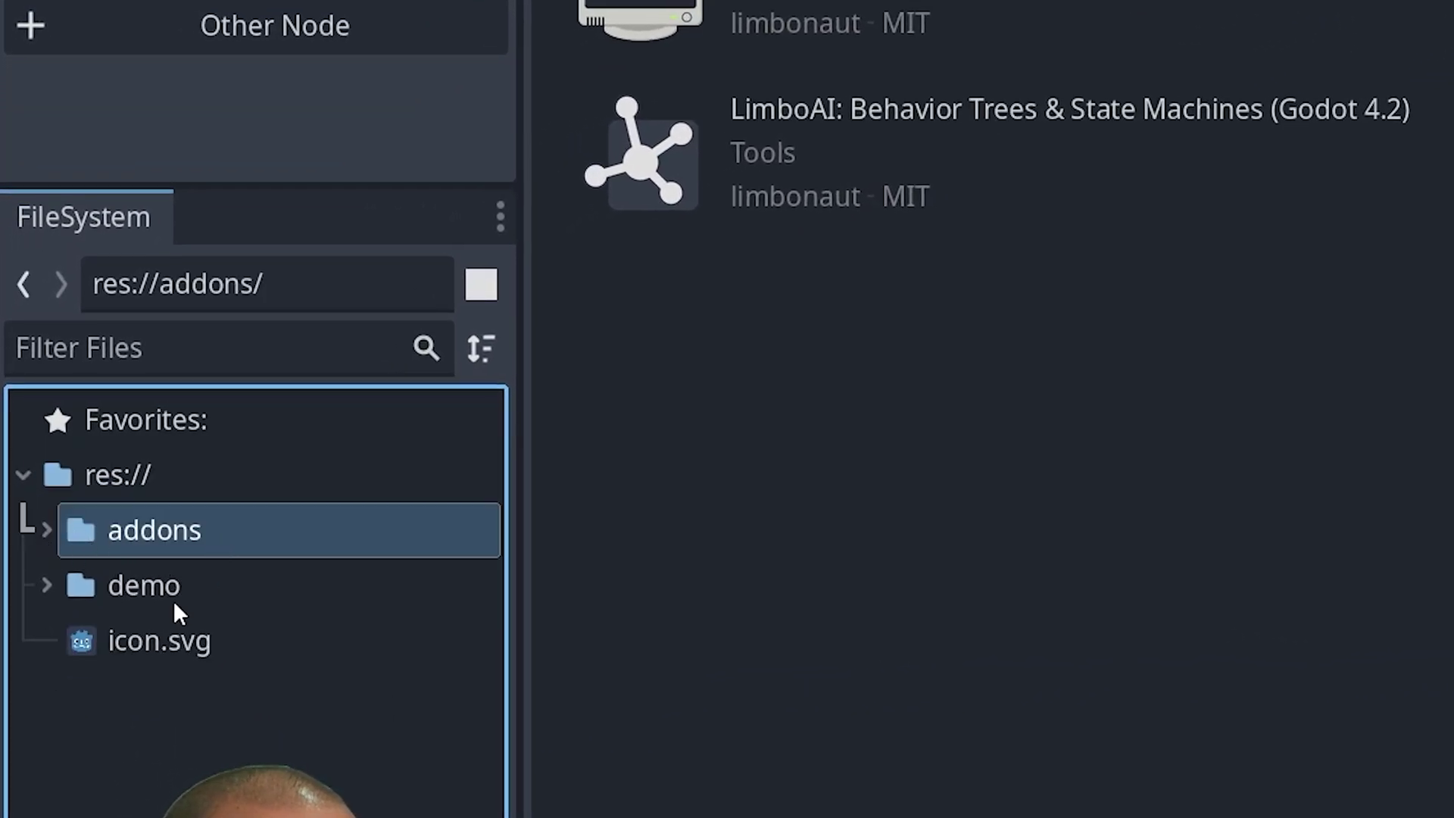
{"action": "left_click", "coordinate": [140, 584]}
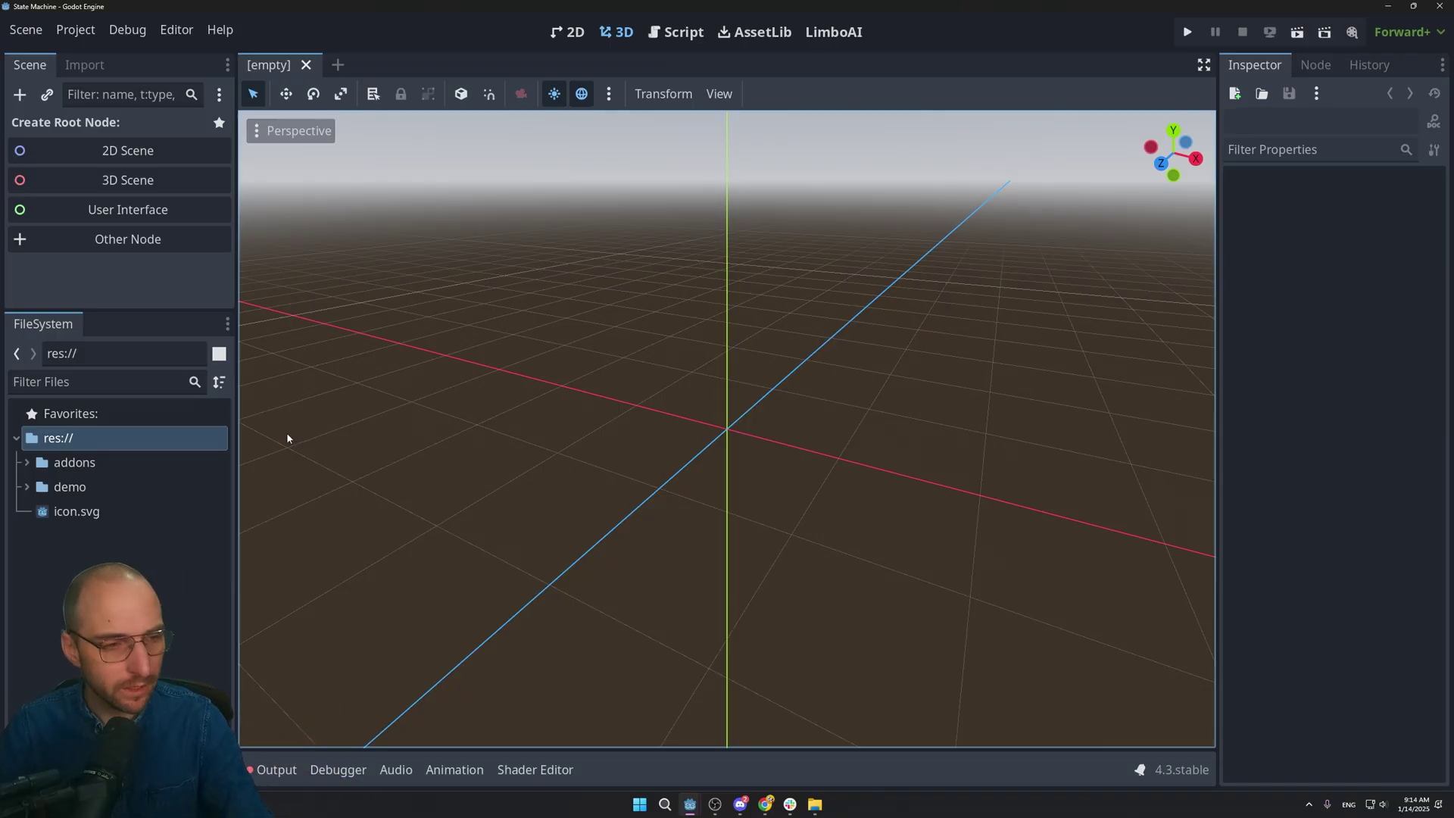
Step: Create a scenes folder in the project root
{"action": "right_click", "coordinate": [74, 446]}
{"action": "mouse_move", "coordinate": [76, 452]}
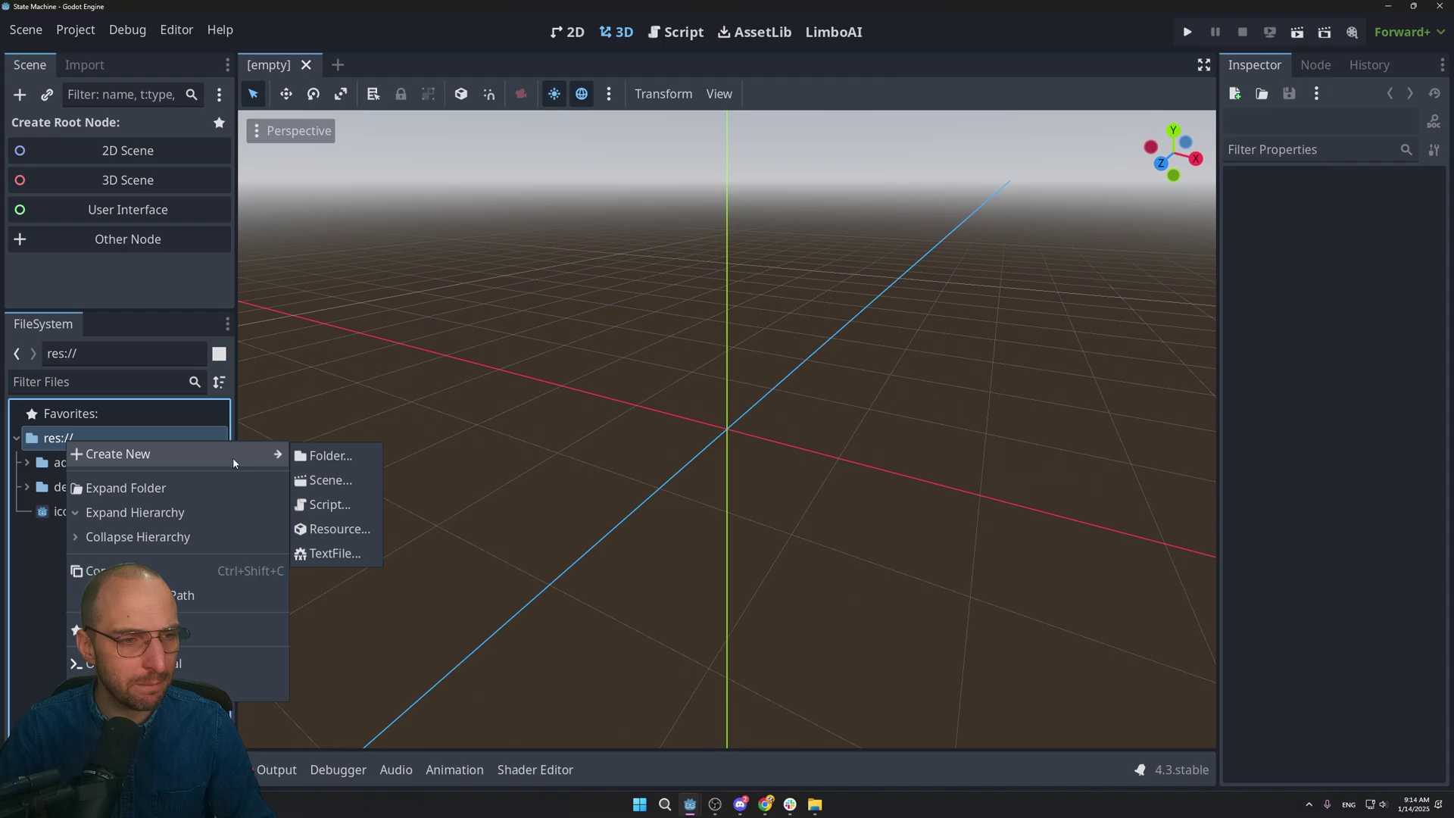
{"action": "left_click", "coordinate": [325, 455]}
{"action": "type", "text": "scenes"}
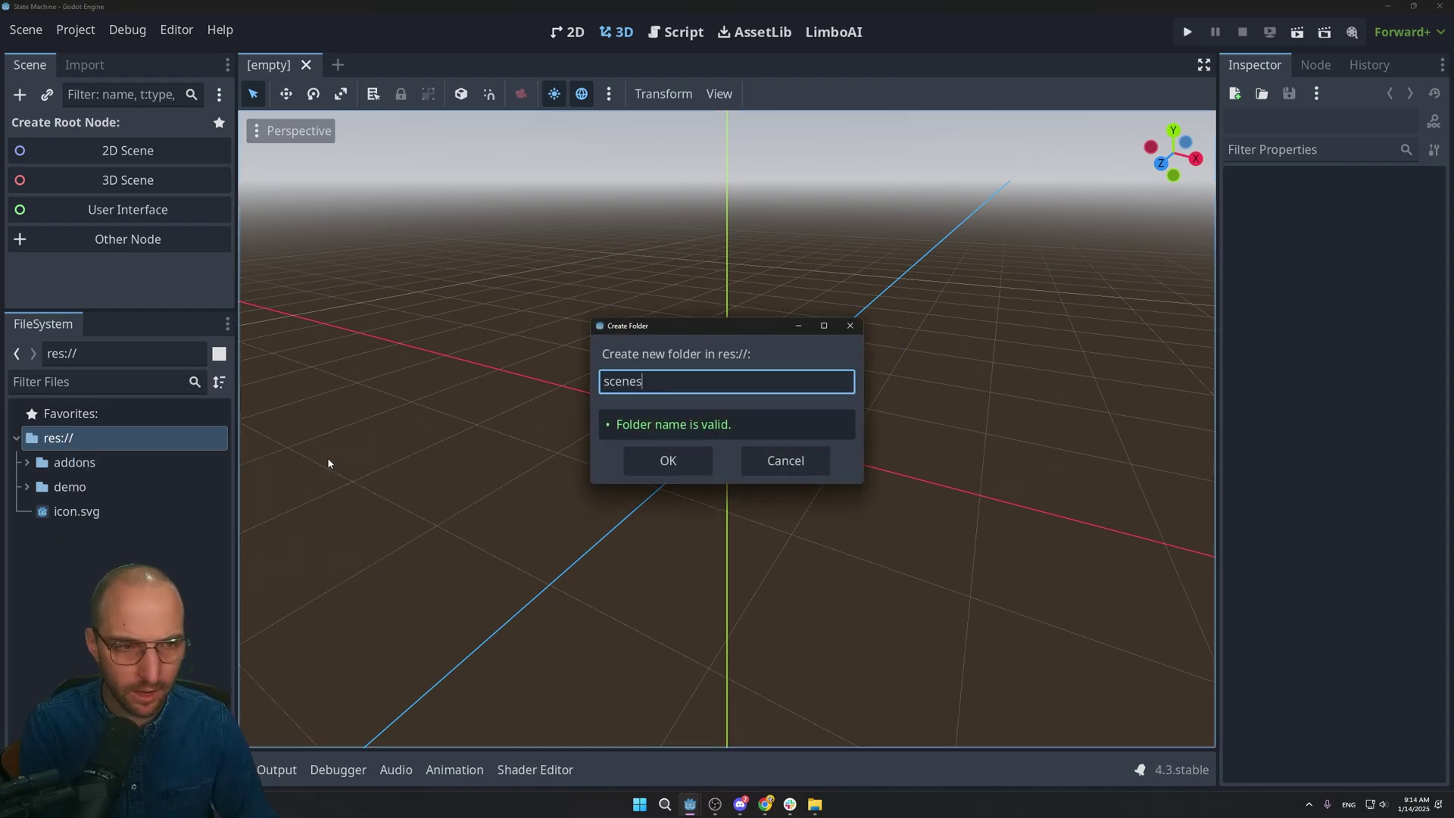
{"action": "key", "text": "Return"}
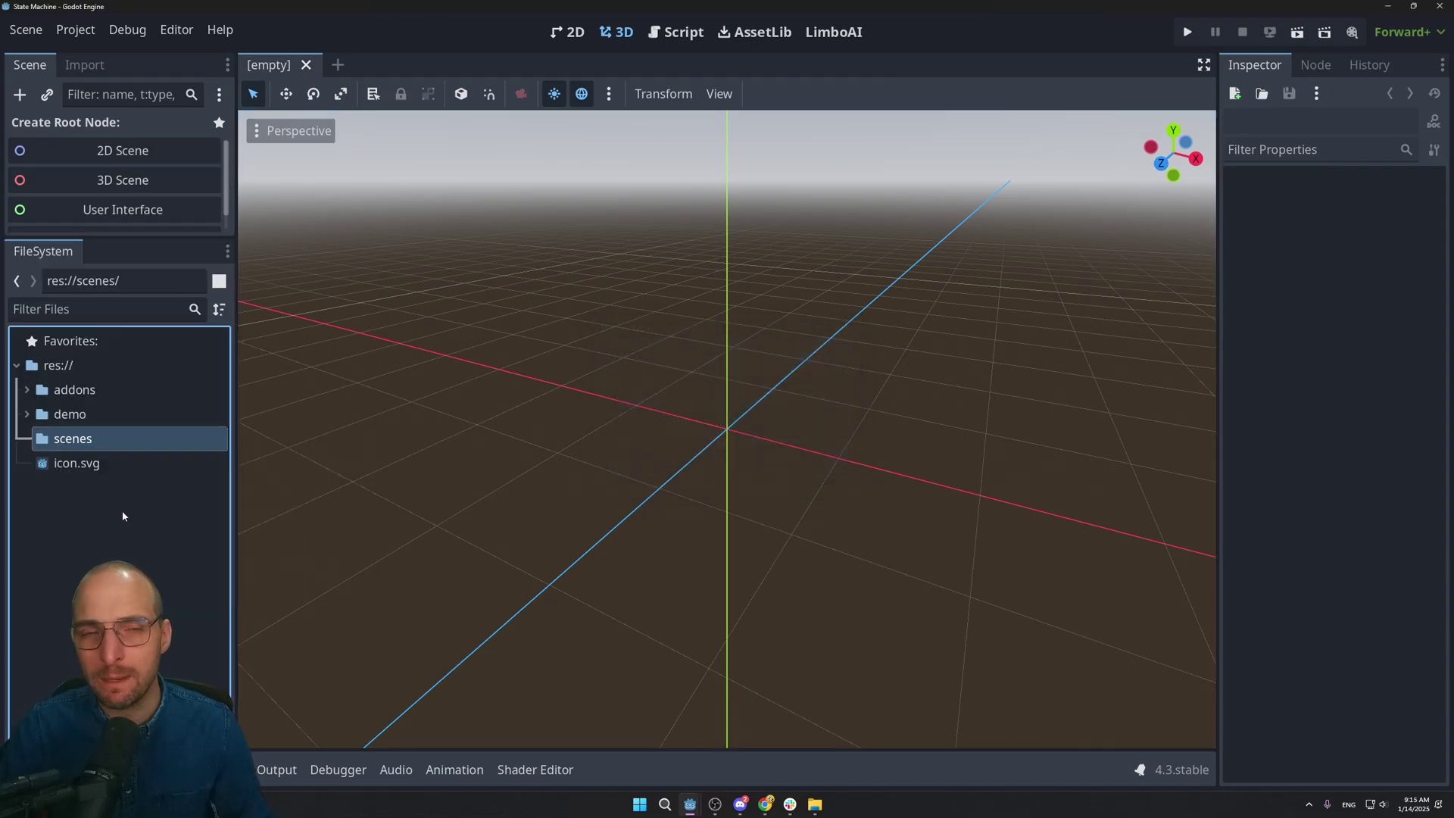
Step: Create a 3D scene named main inside the scenes folder
{"action": "right_click", "coordinate": [101, 451]}
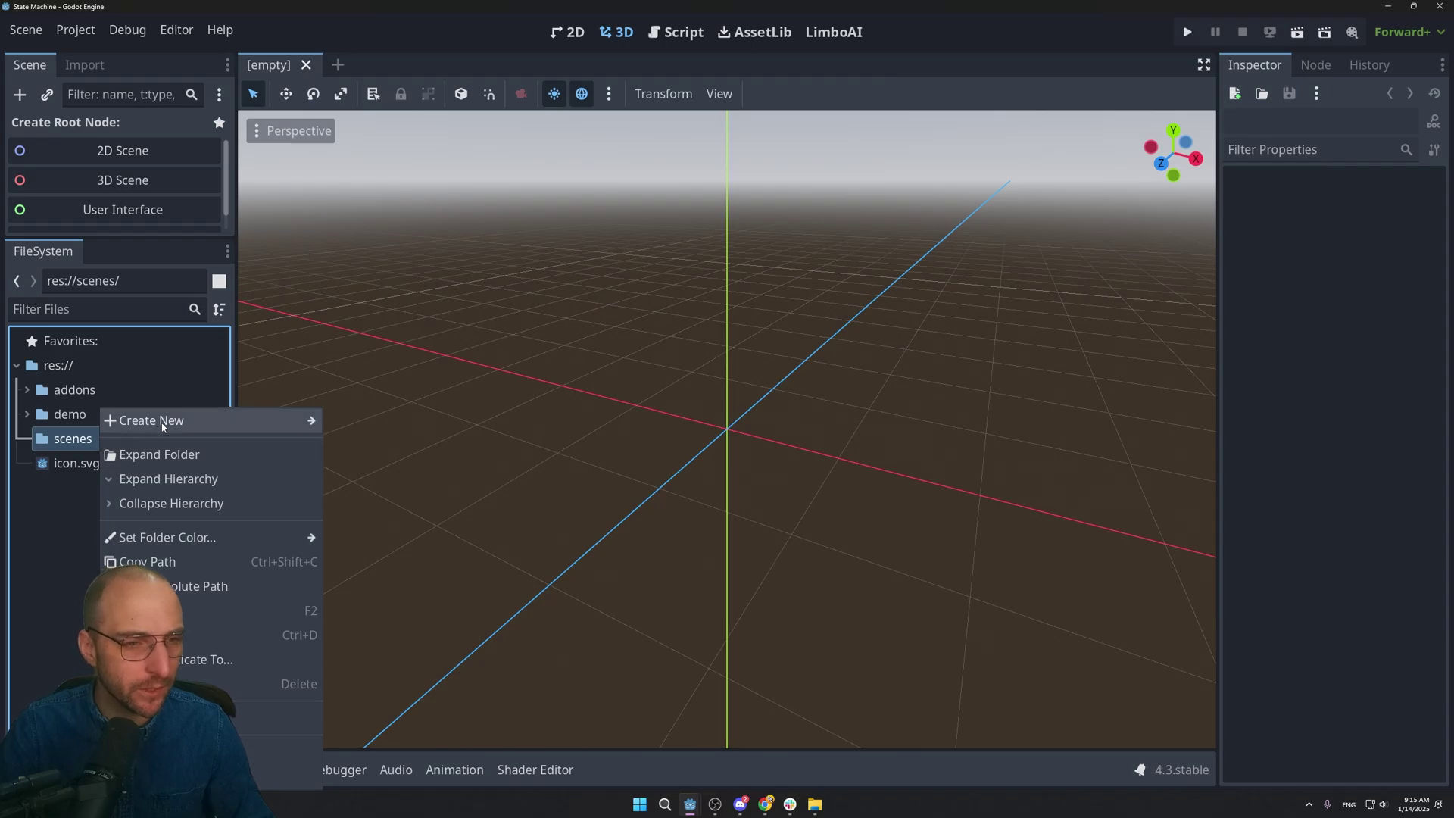
{"action": "mouse_move", "coordinate": [169, 420]}
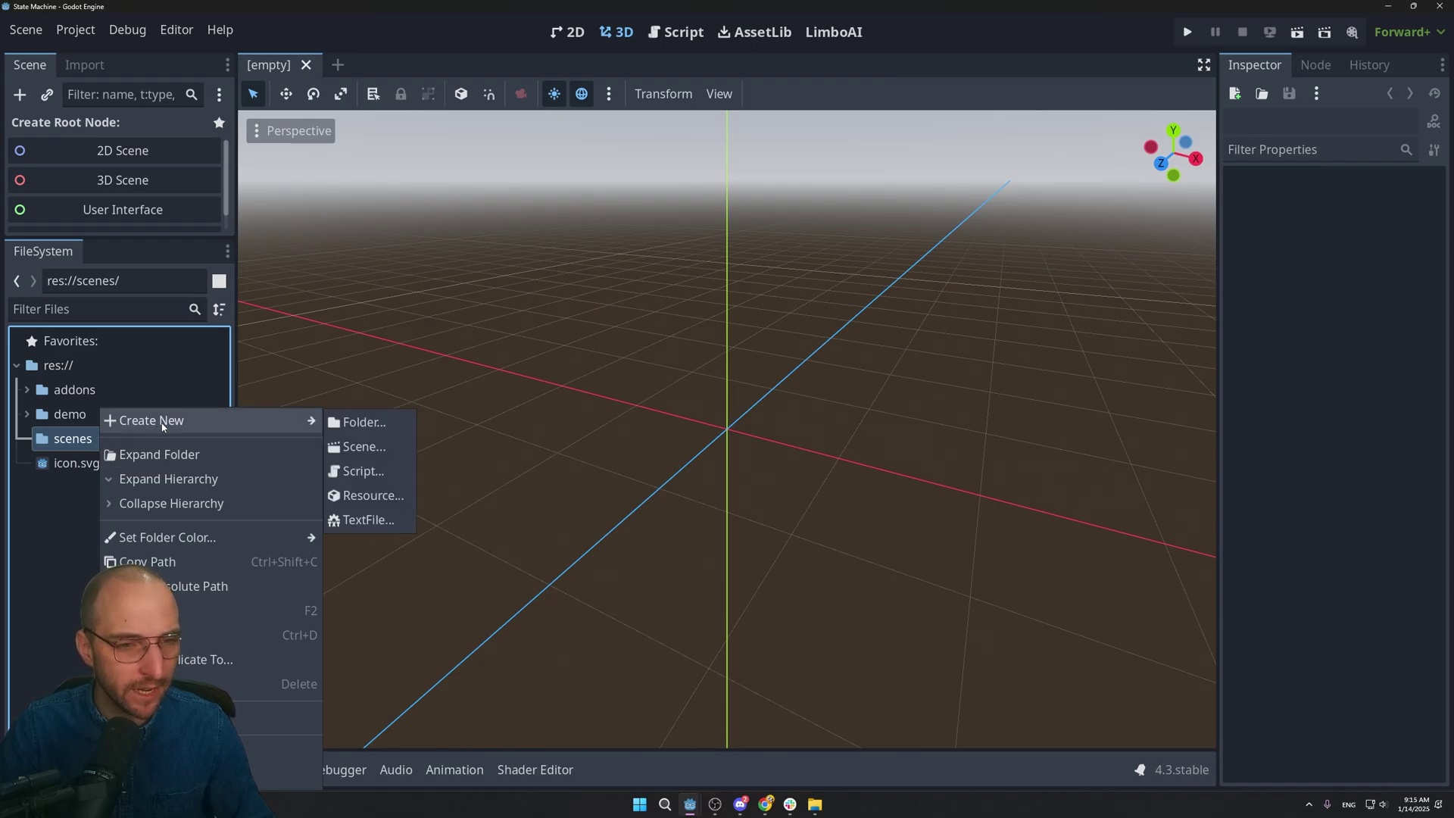
{"action": "left_click", "coordinate": [361, 451]}
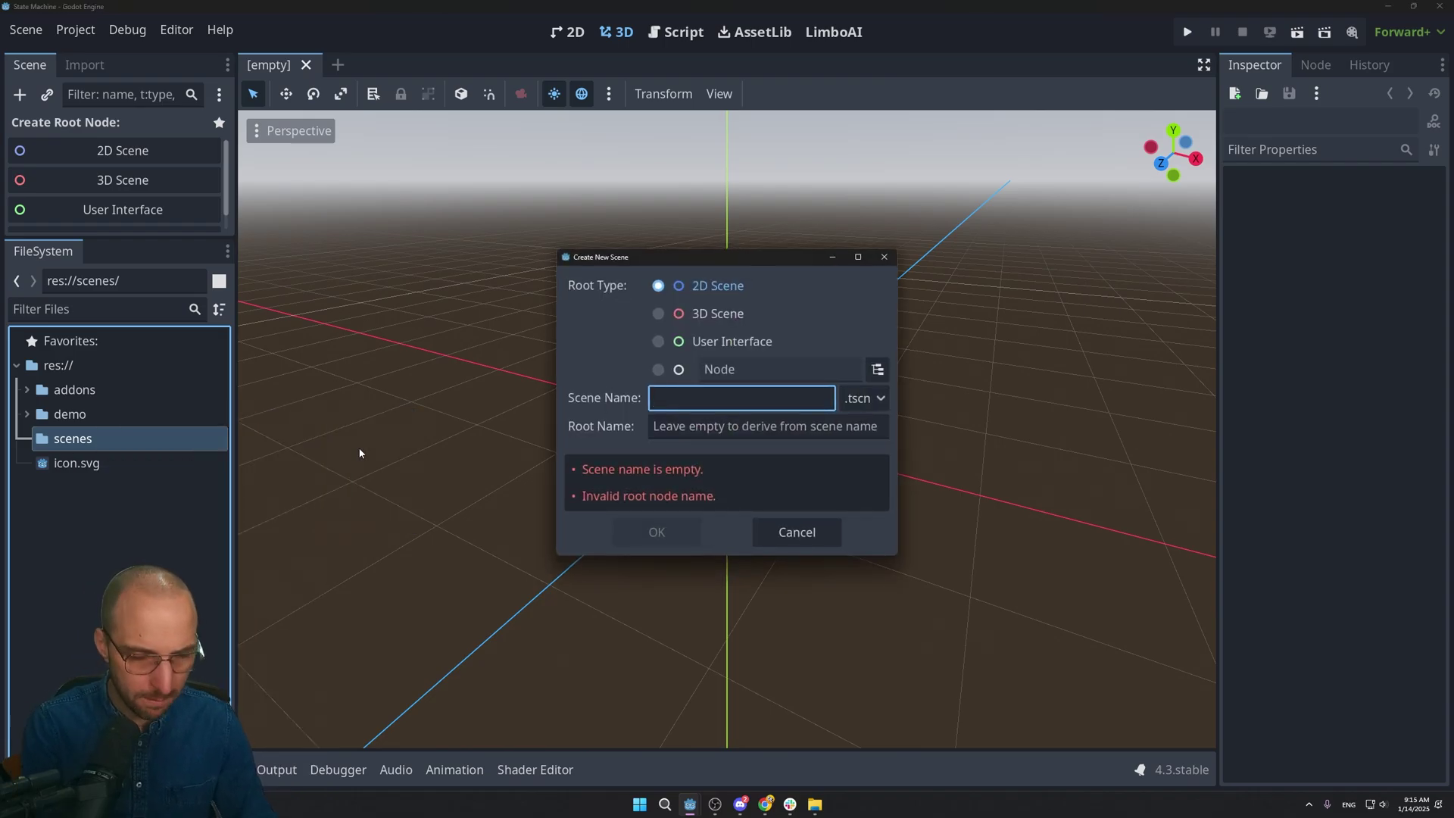
{"action": "type", "text": "main"}
{"action": "left_click", "coordinate": [735, 314]}
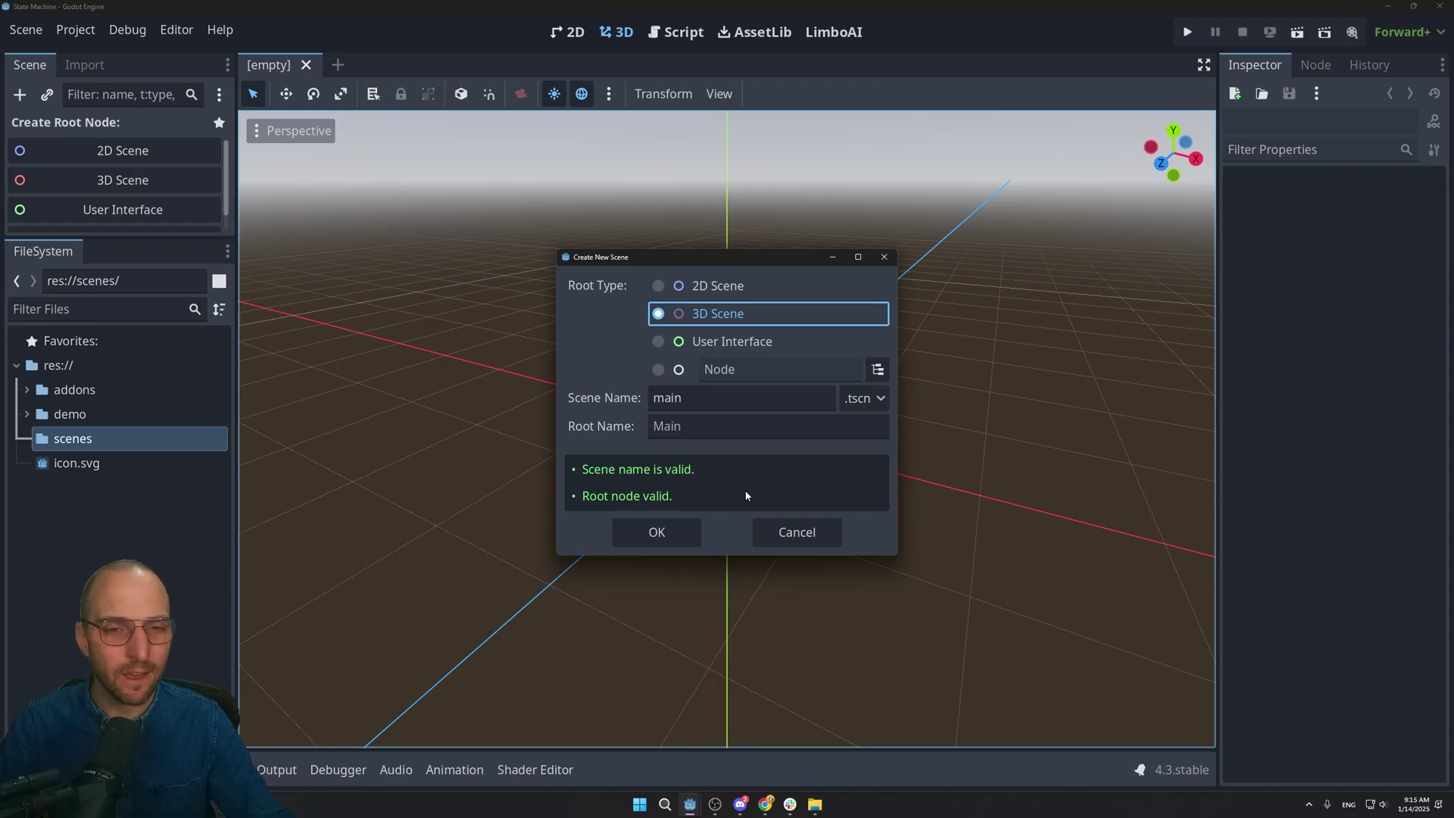
{"action": "left_click", "coordinate": [661, 532]}
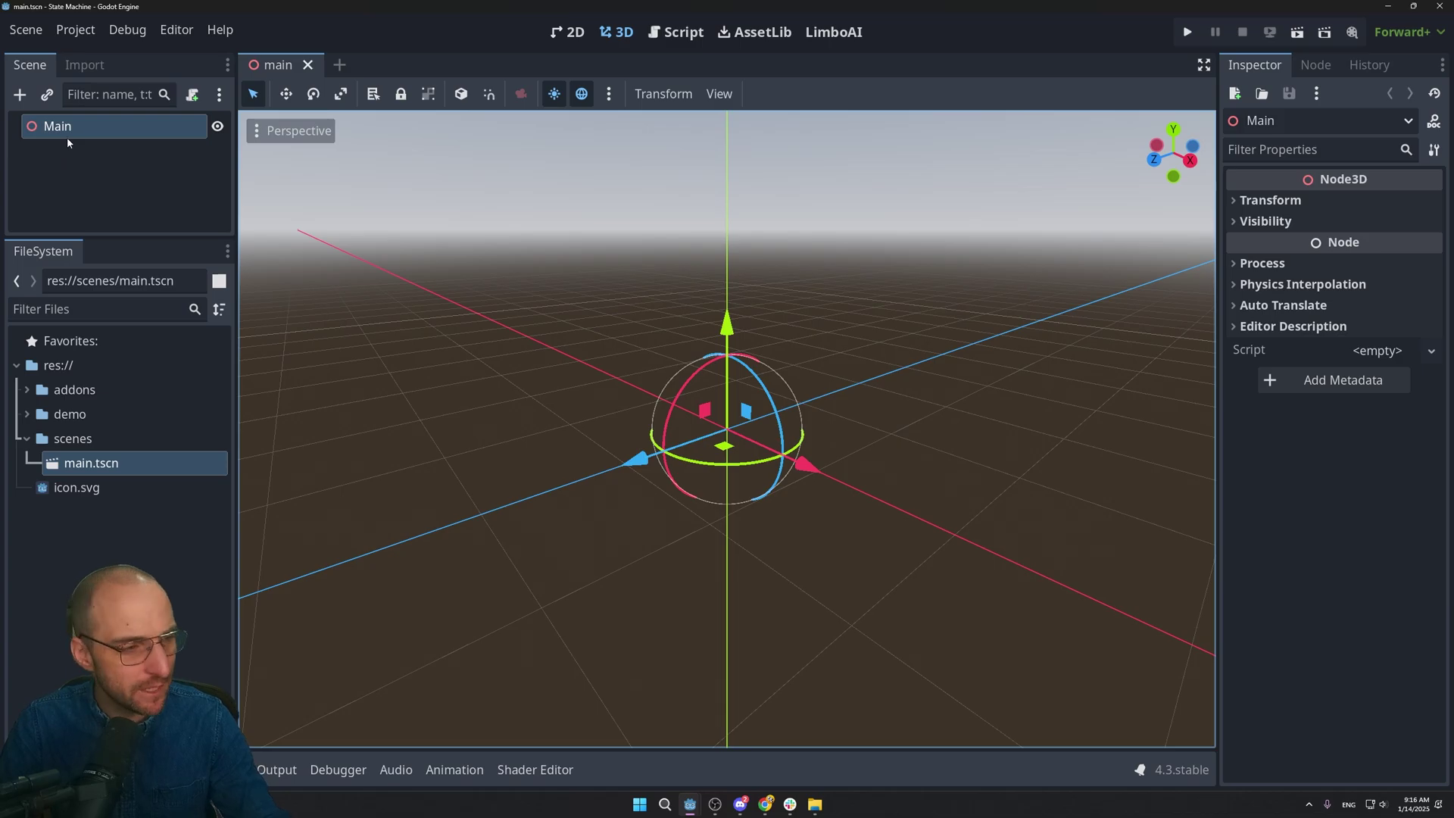
Step: Add a StaticBody3D under Main with a MeshInstance3D child
{"action": "right_click", "coordinate": [72, 128]}
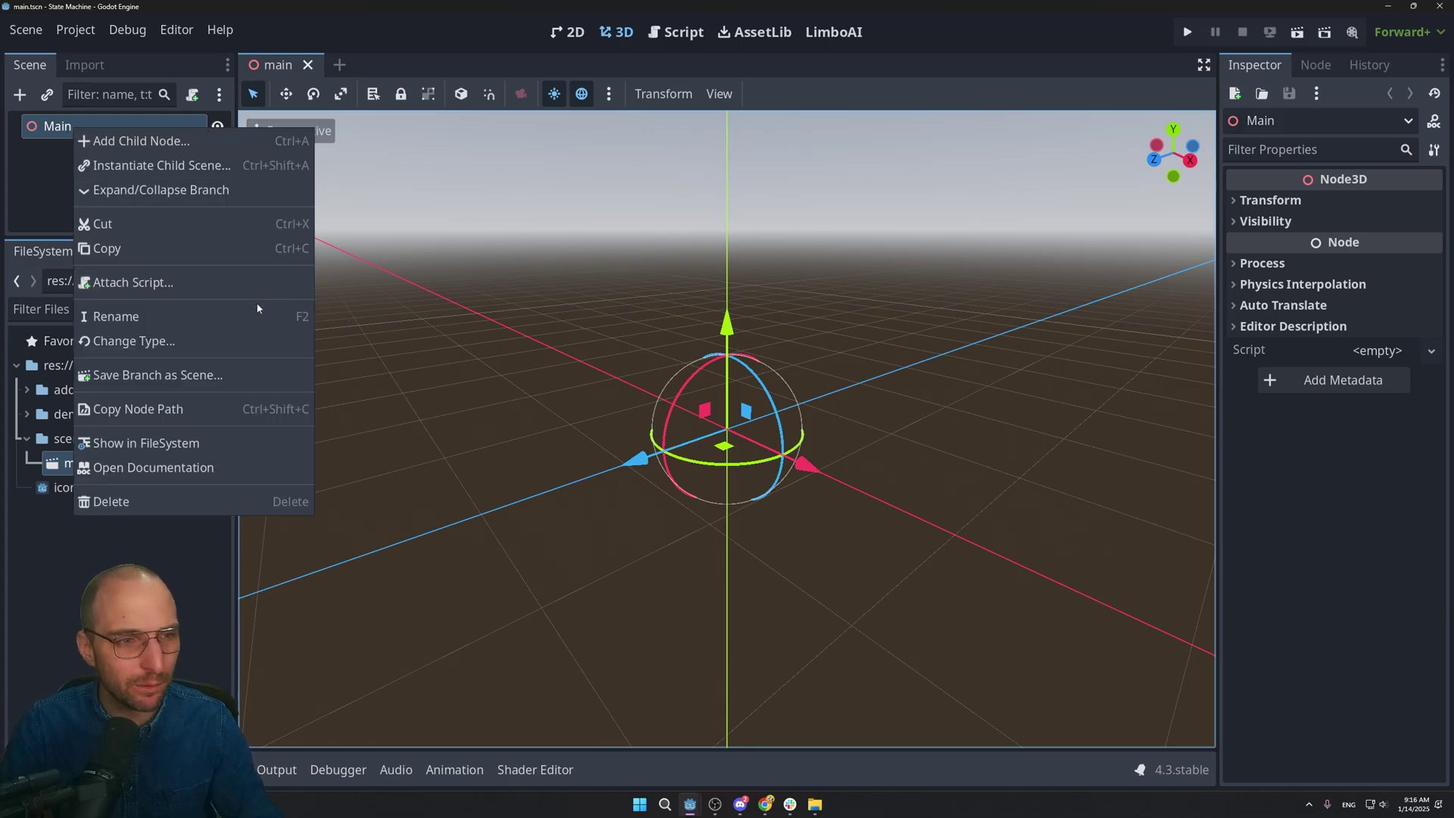
{"action": "left_click", "coordinate": [175, 144]}
{"action": "left_click", "coordinate": [595, 518]}
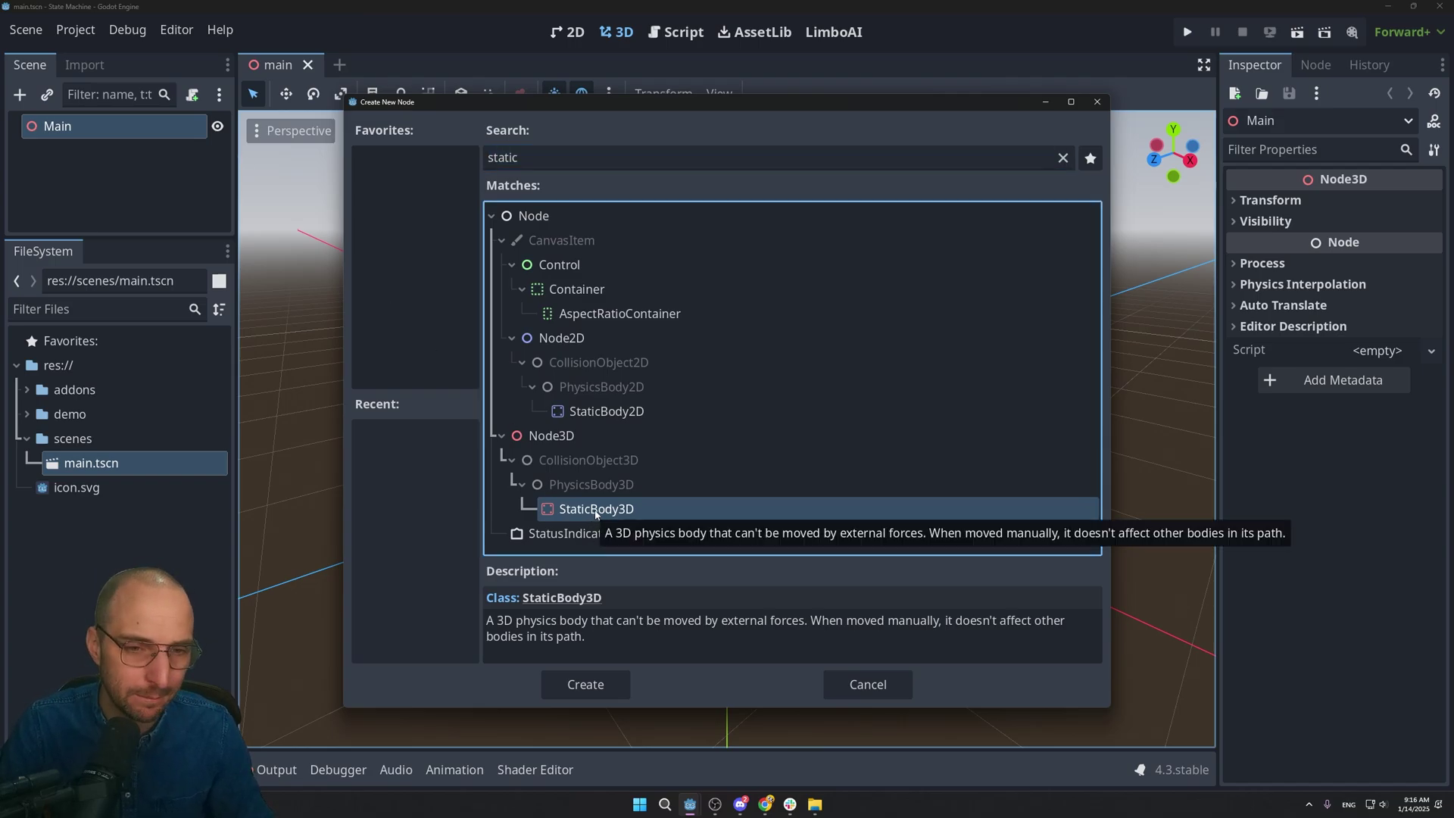
{"action": "double_click", "coordinate": [595, 515]}
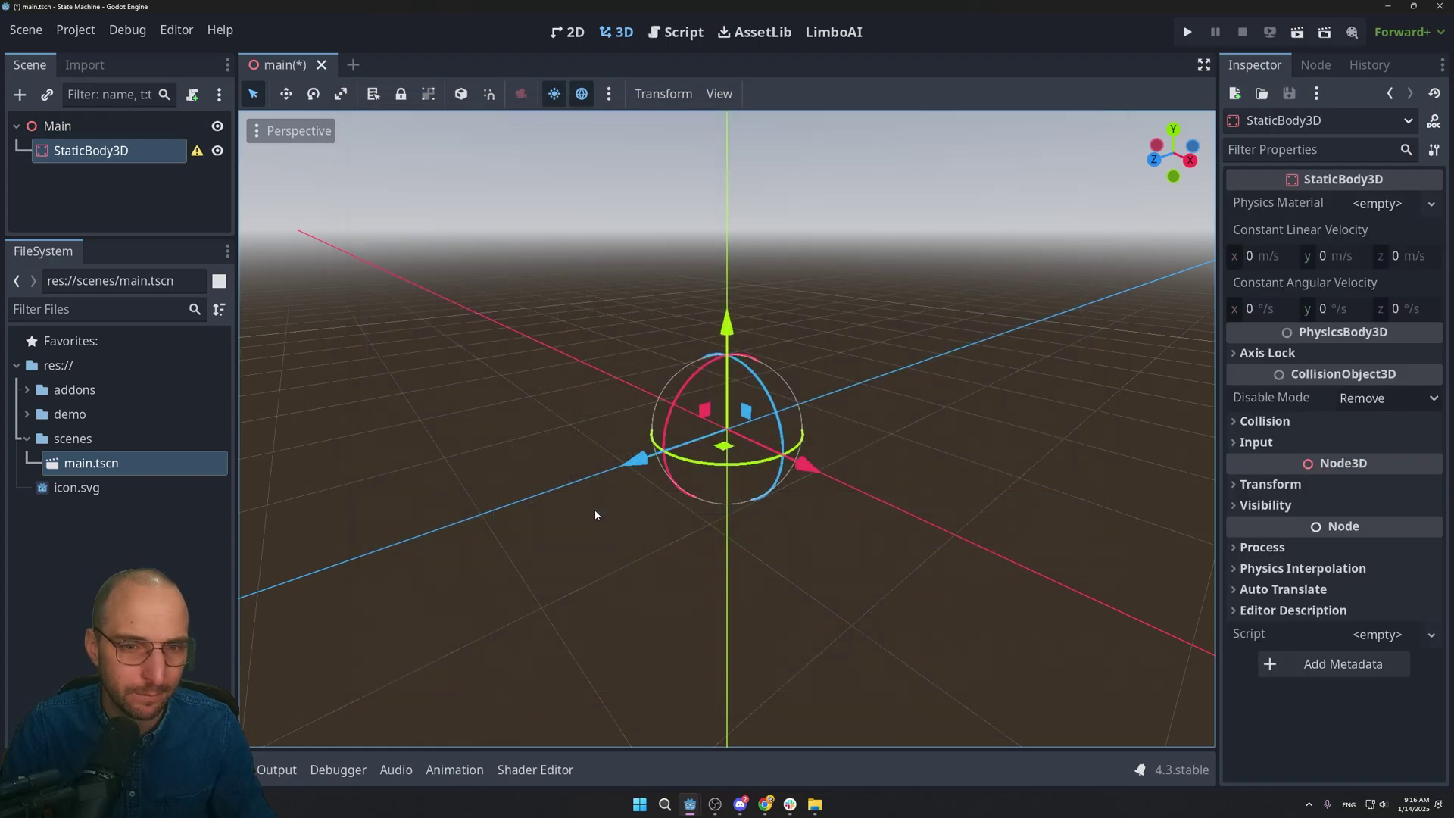
{"action": "right_click", "coordinate": [137, 156]}
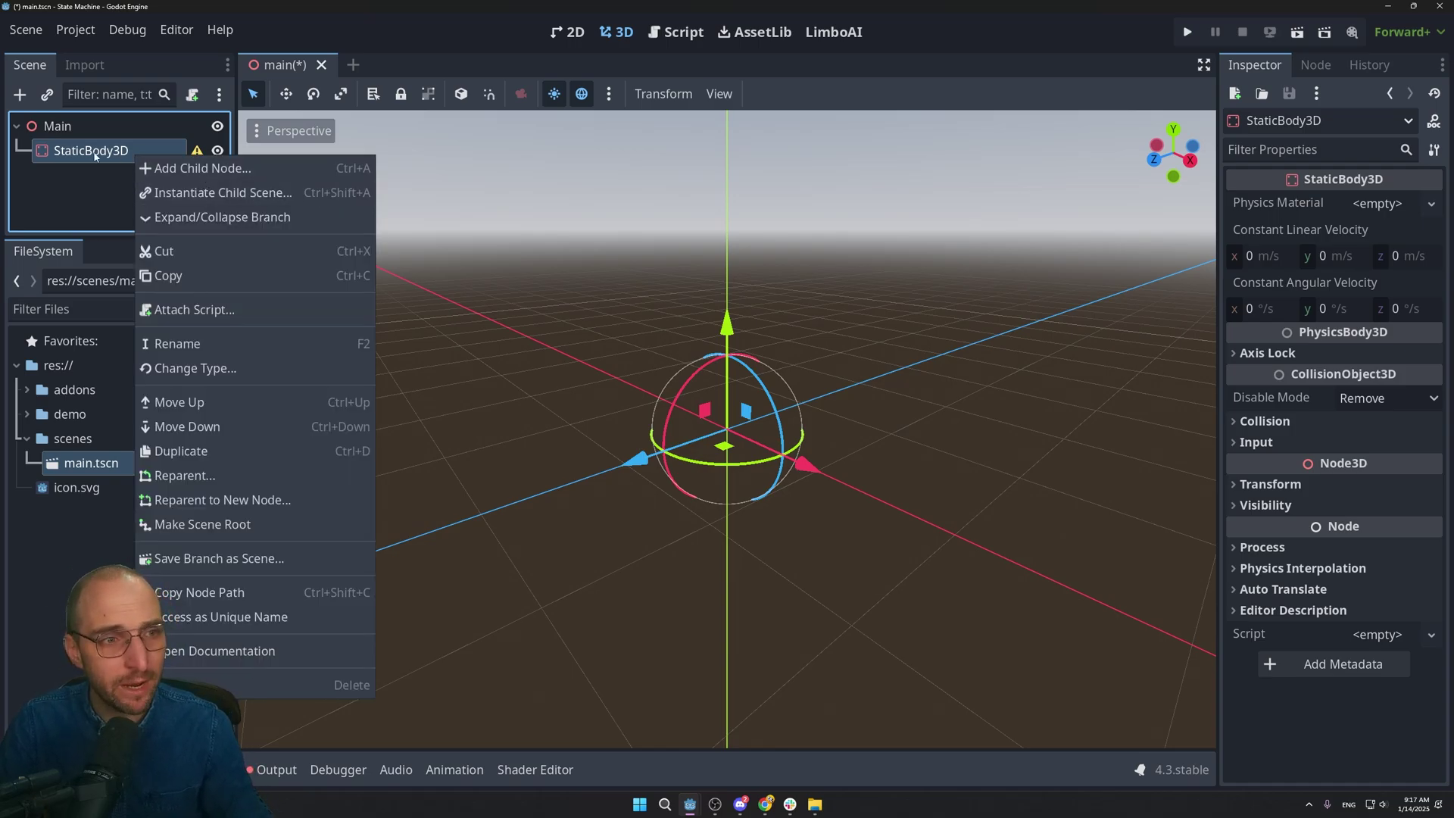
{"action": "left_click", "coordinate": [184, 169]}
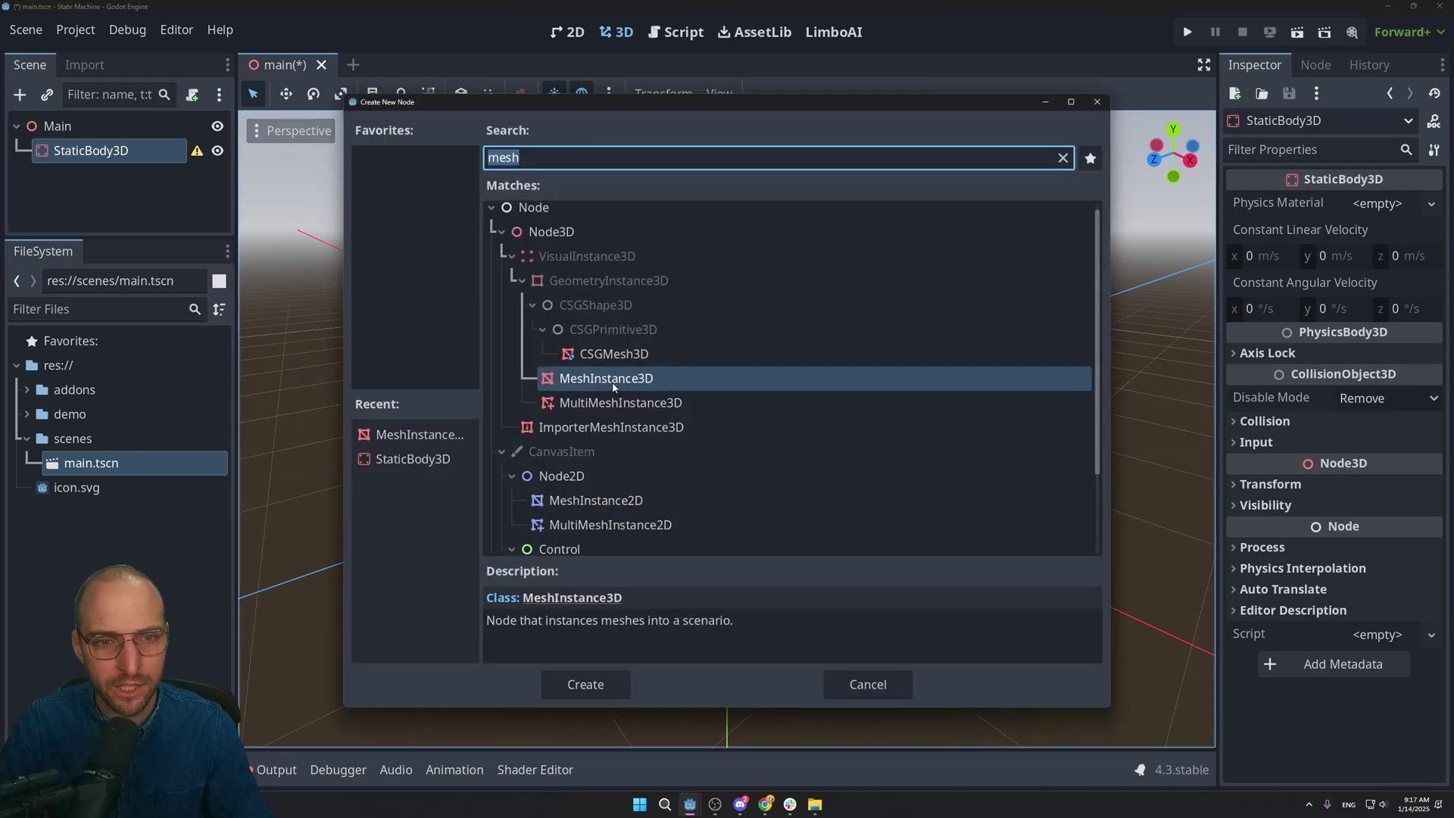
{"action": "double_click", "coordinate": [635, 378]}
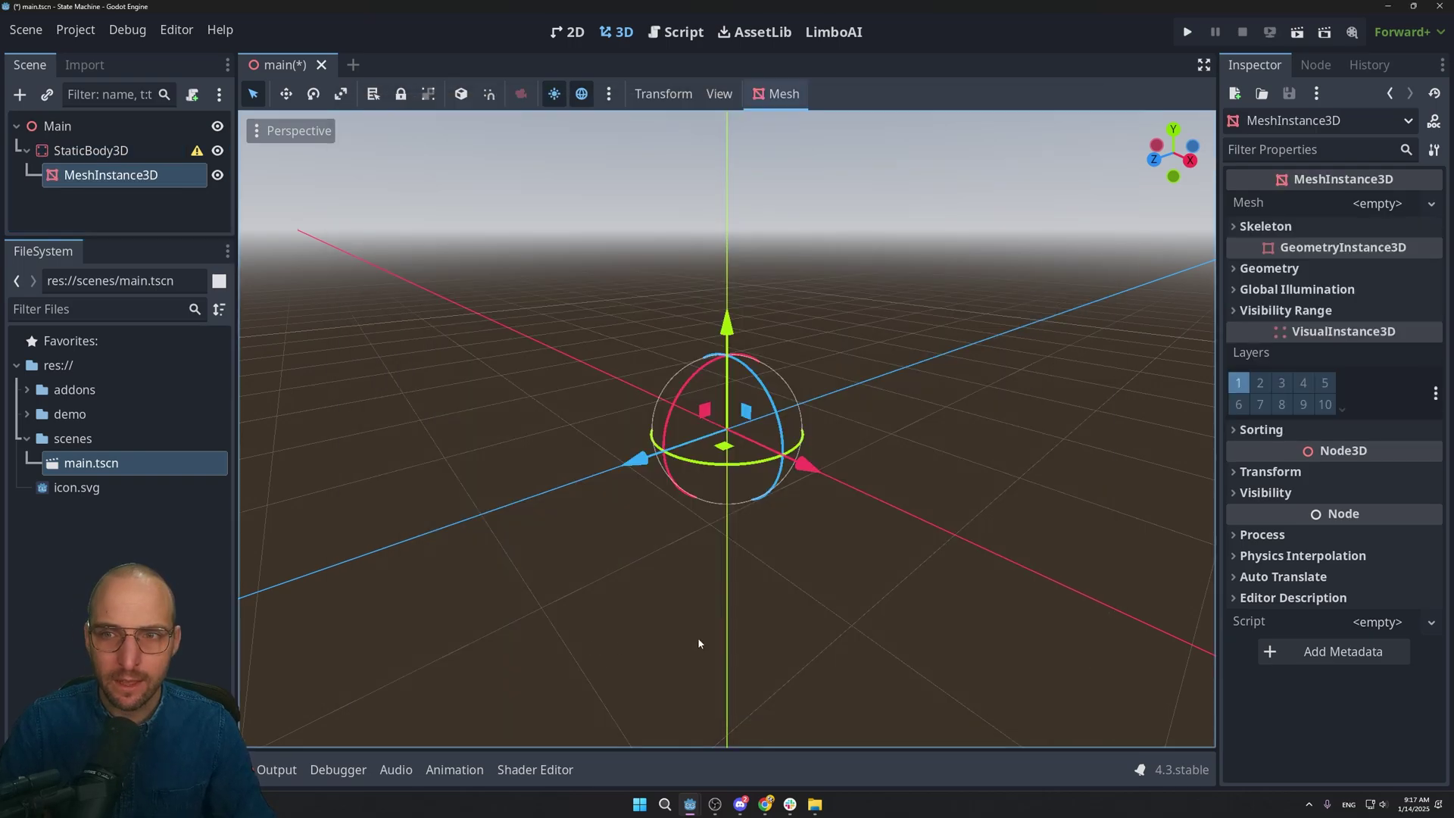
Step: Give the MeshInstance3D a new BoxMesh sized 50 × 1 × 10 m
{"action": "left_click", "coordinate": [1431, 204]}
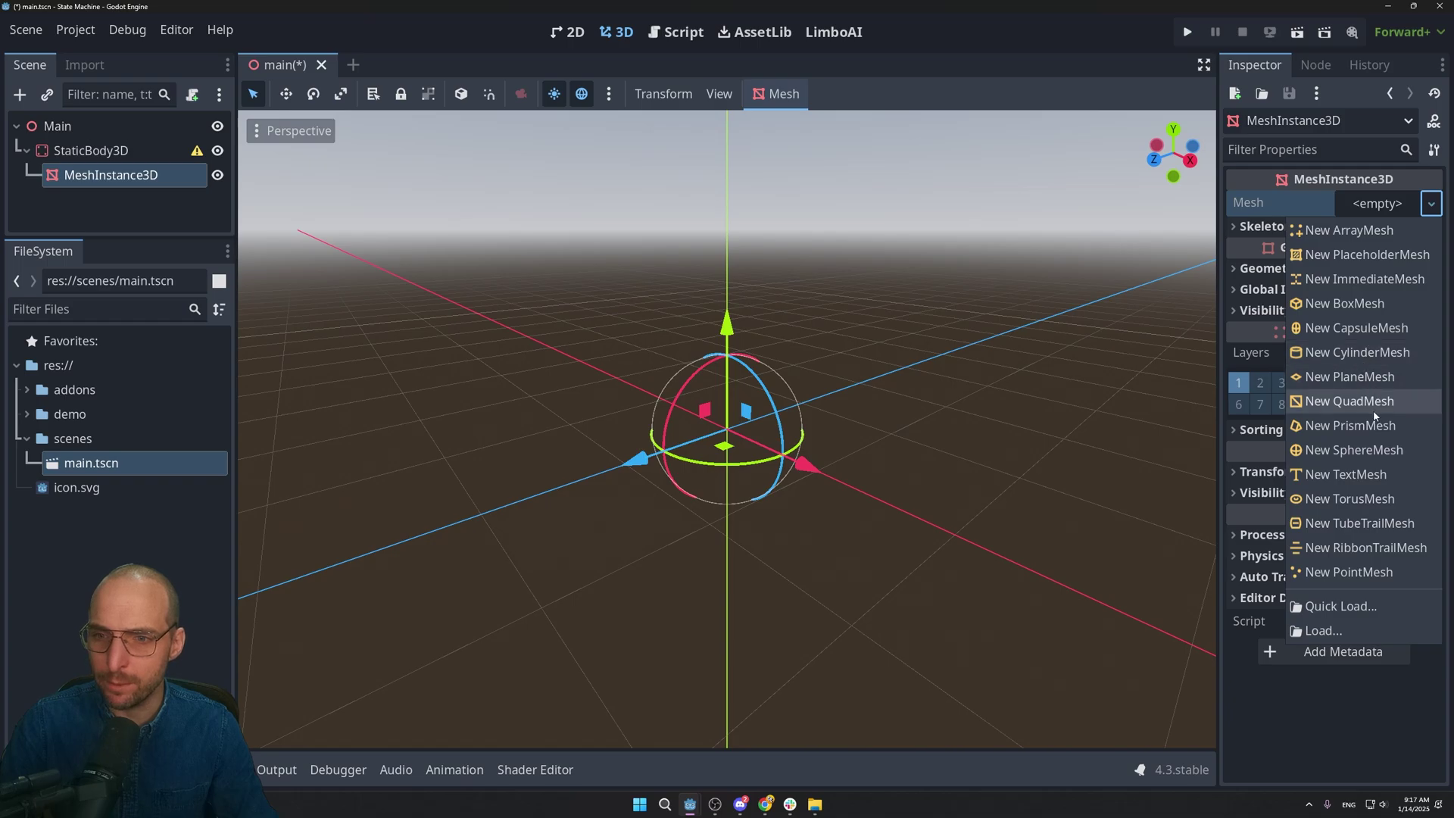
{"action": "left_click", "coordinate": [1339, 306]}
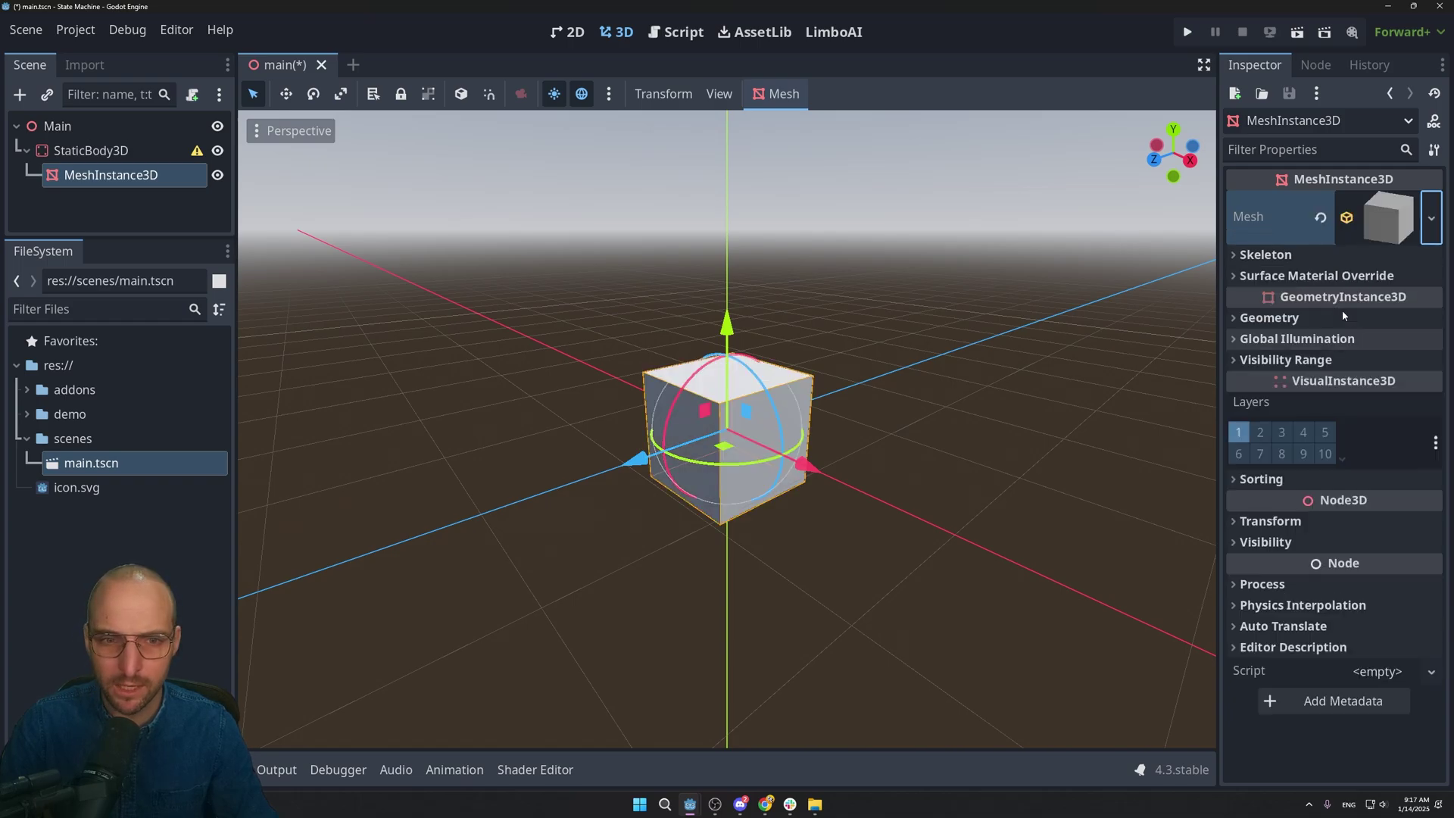
{"action": "left_click", "coordinate": [1391, 222]}
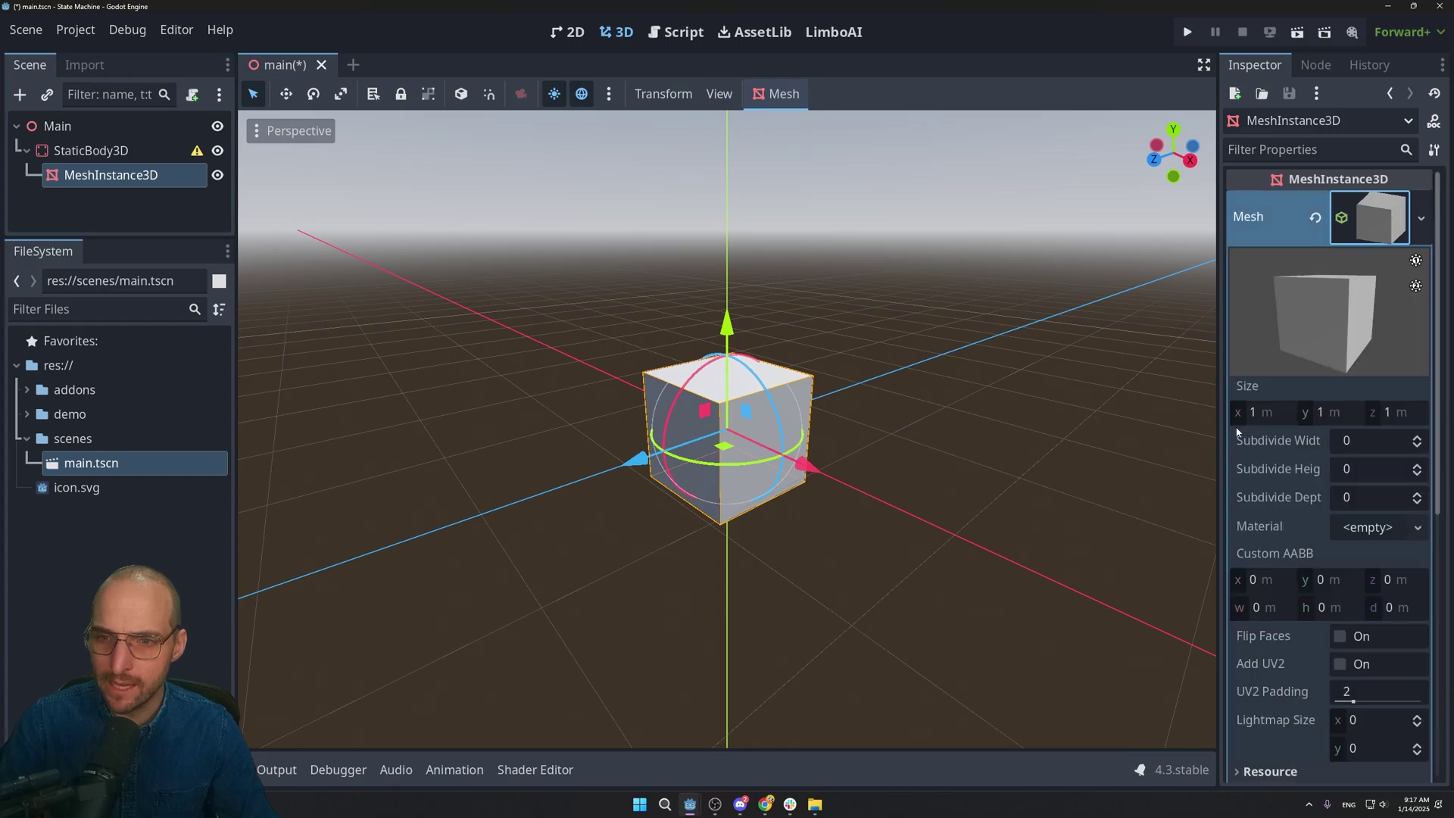
{"action": "left_click", "coordinate": [1262, 413]}
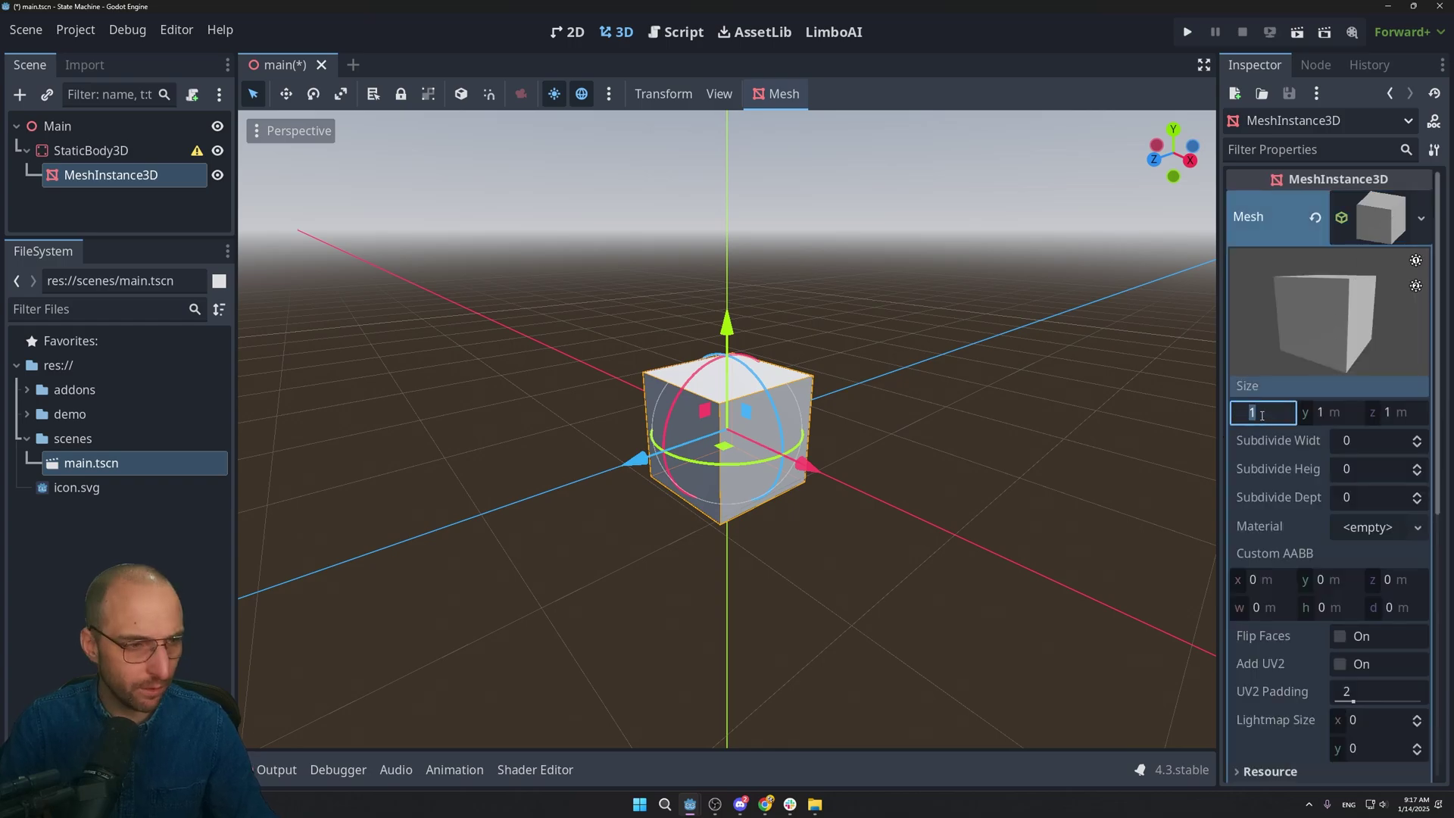
{"action": "type", "text": "50"}
{"action": "key", "text": "Tab"}
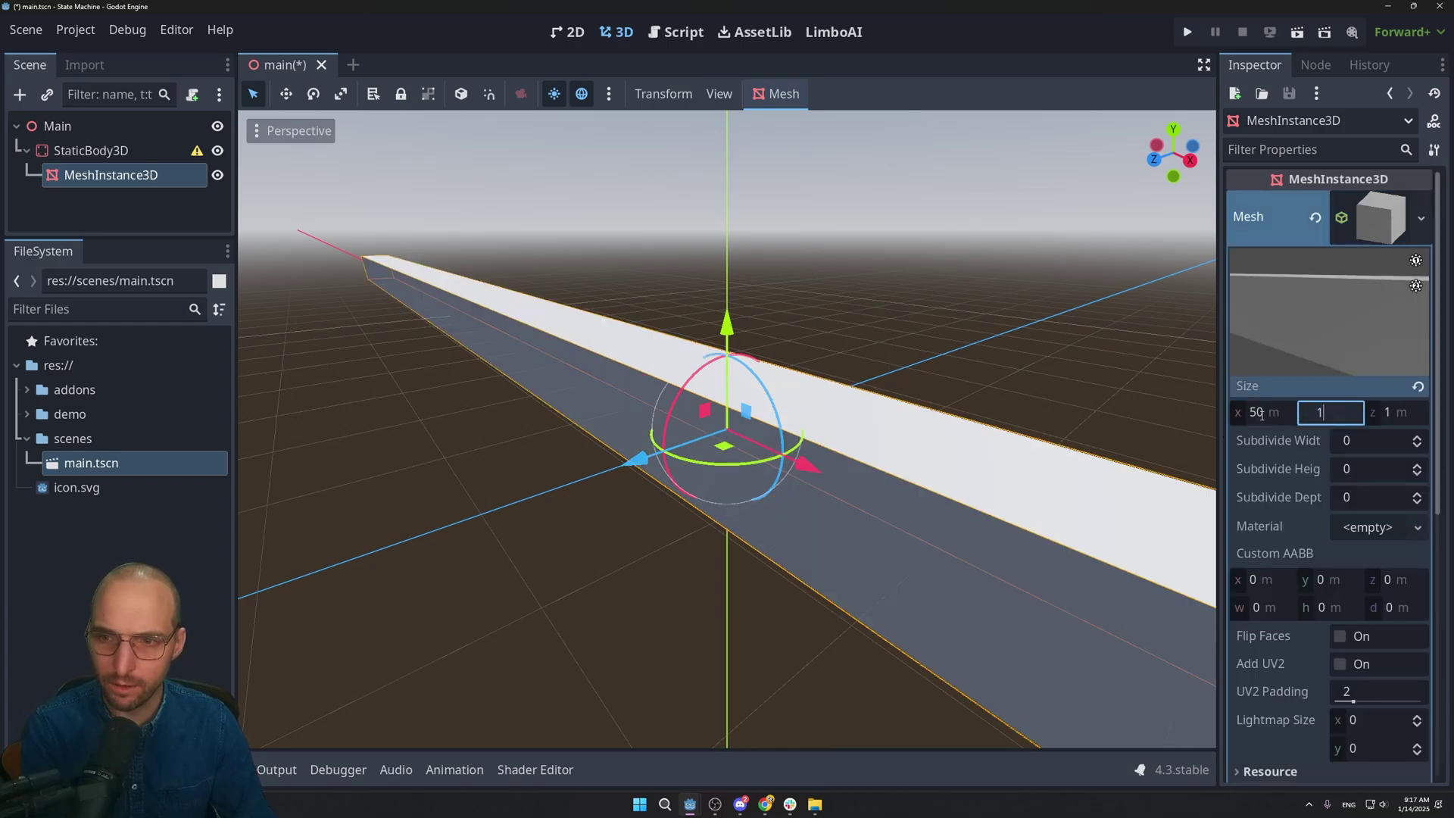
{"action": "key", "text": "Tab"}
{"action": "type", "text": "10"}
{"action": "key", "text": "Tab"}
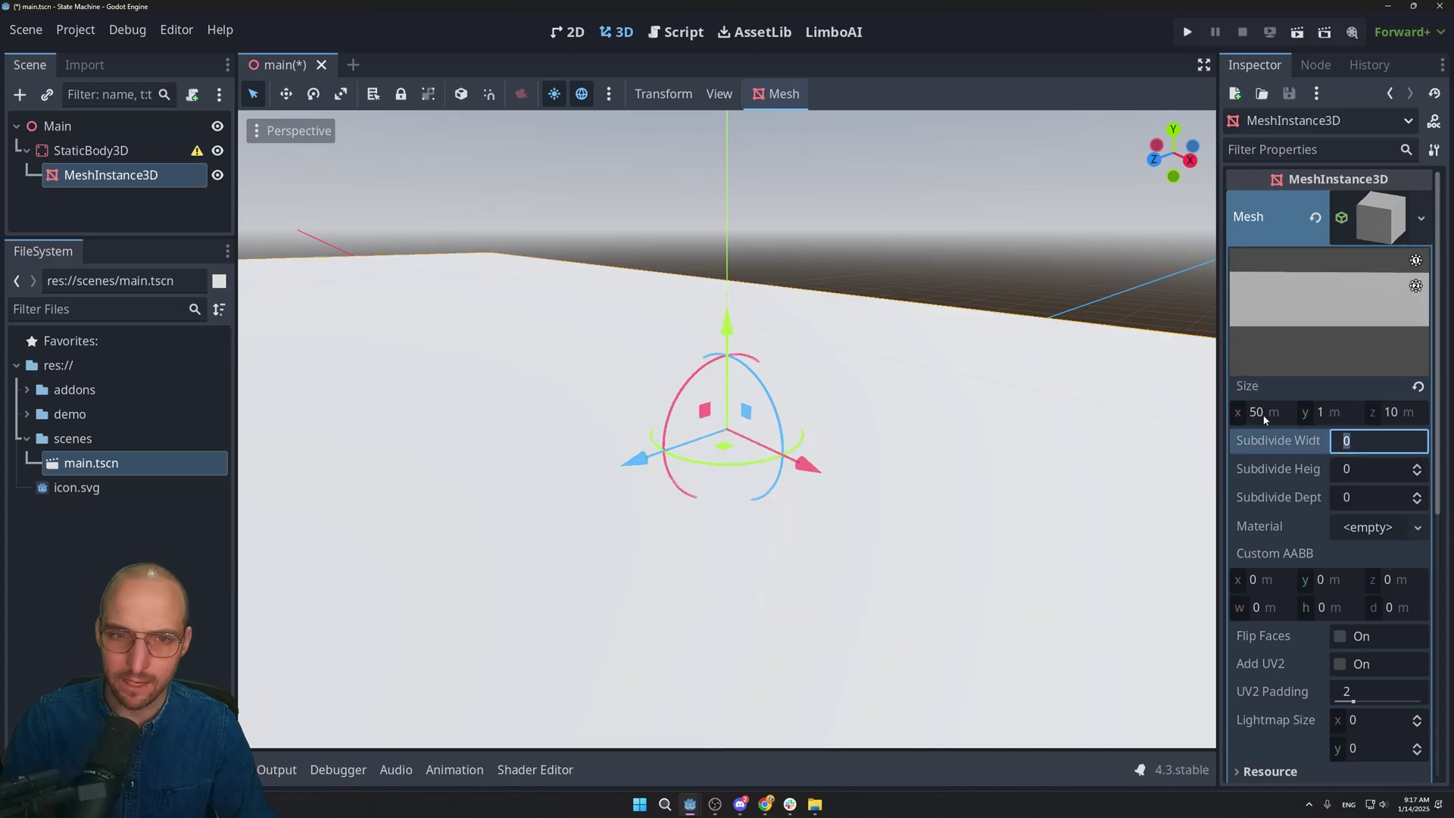
{"action": "middle_click_drag", "start_coordinate": [871, 341], "coordinate": [909, 287]}
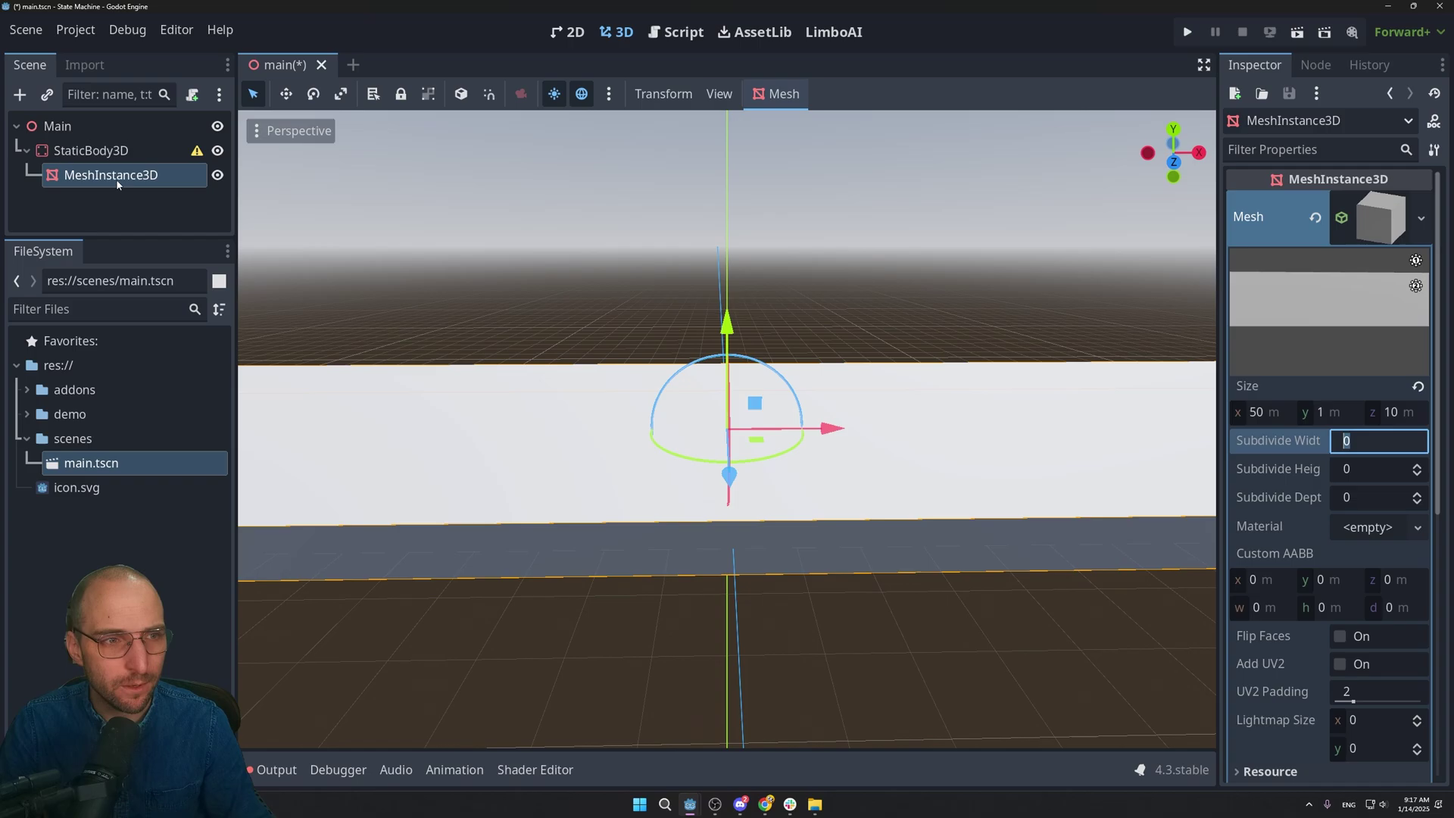
{"action": "left_click", "coordinate": [110, 152]}
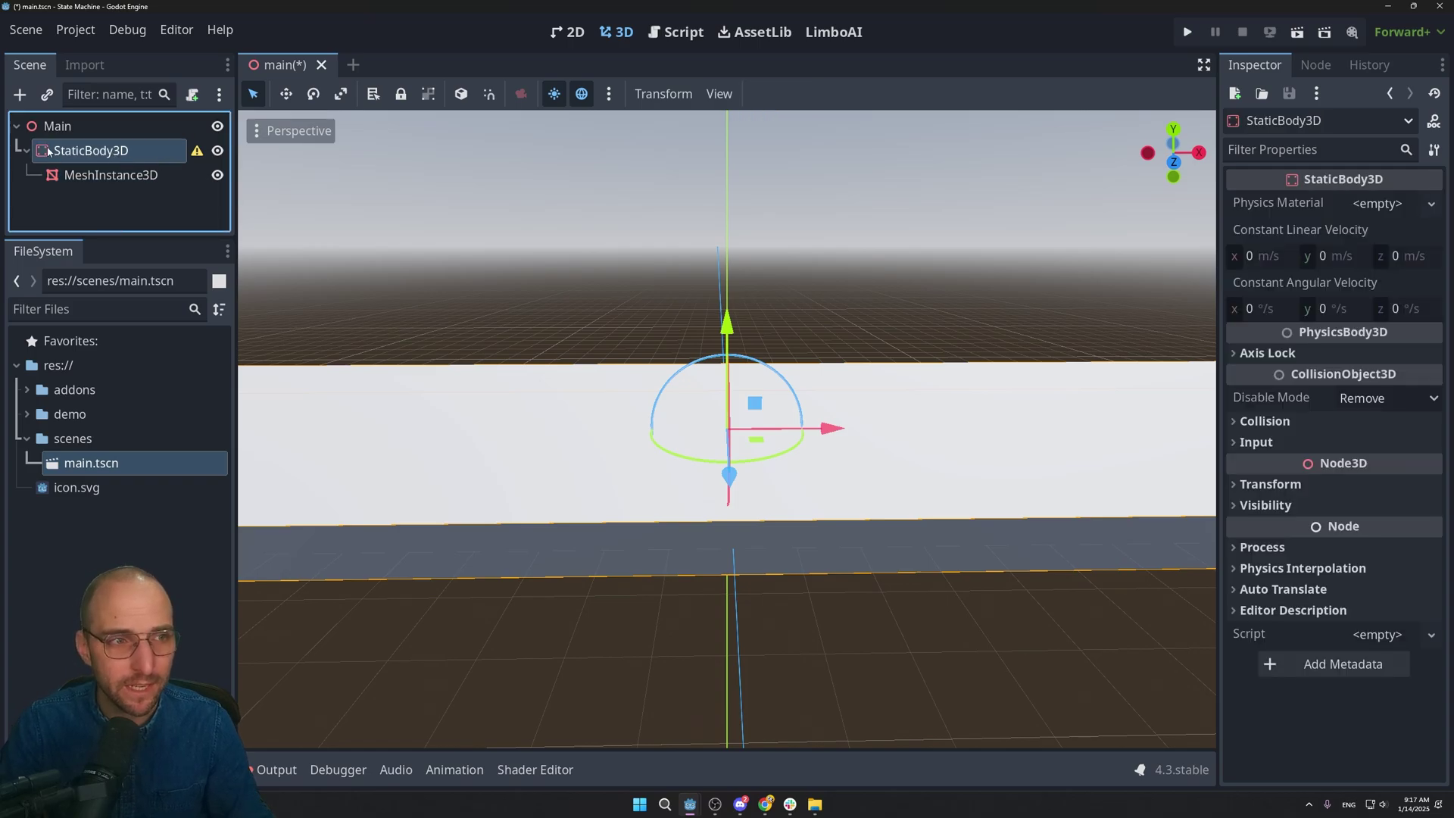
Step: Add a CollisionShape3D child under the StaticBody3D
{"action": "right_click", "coordinate": [127, 161]}
{"action": "left_click", "coordinate": [127, 163]}
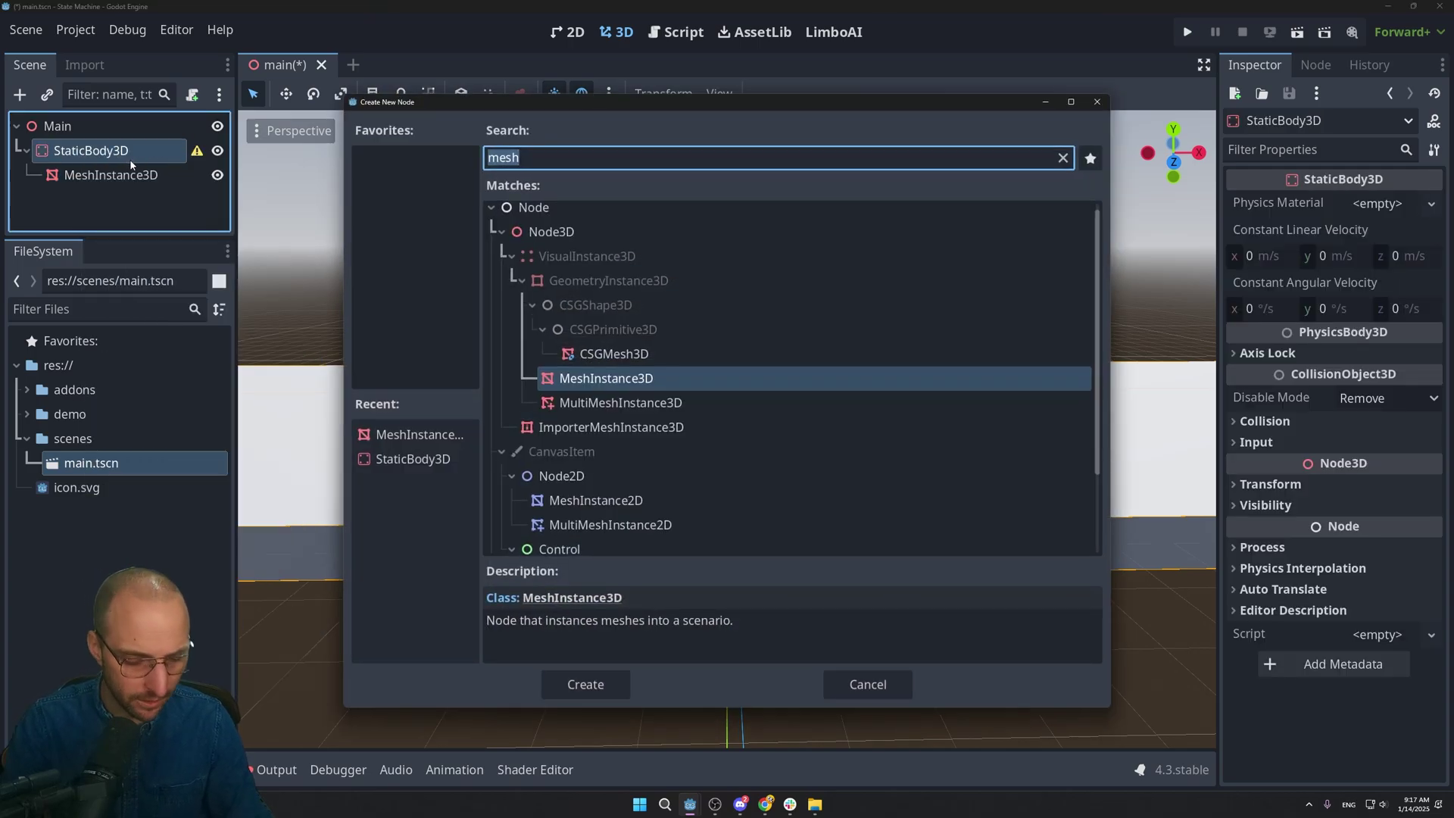
{"action": "type", "text": "colli"}
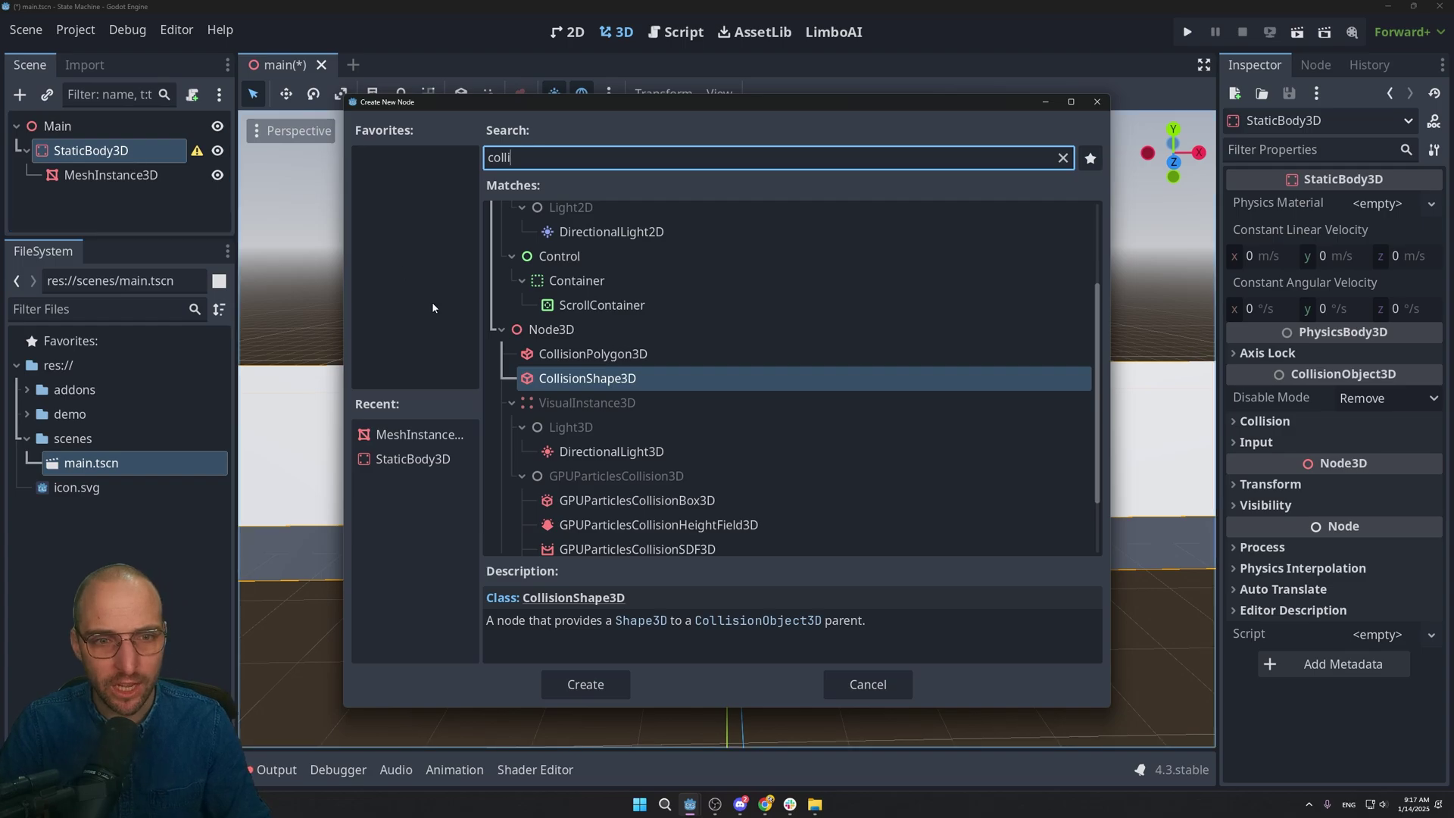
{"action": "left_click", "coordinate": [607, 678]}
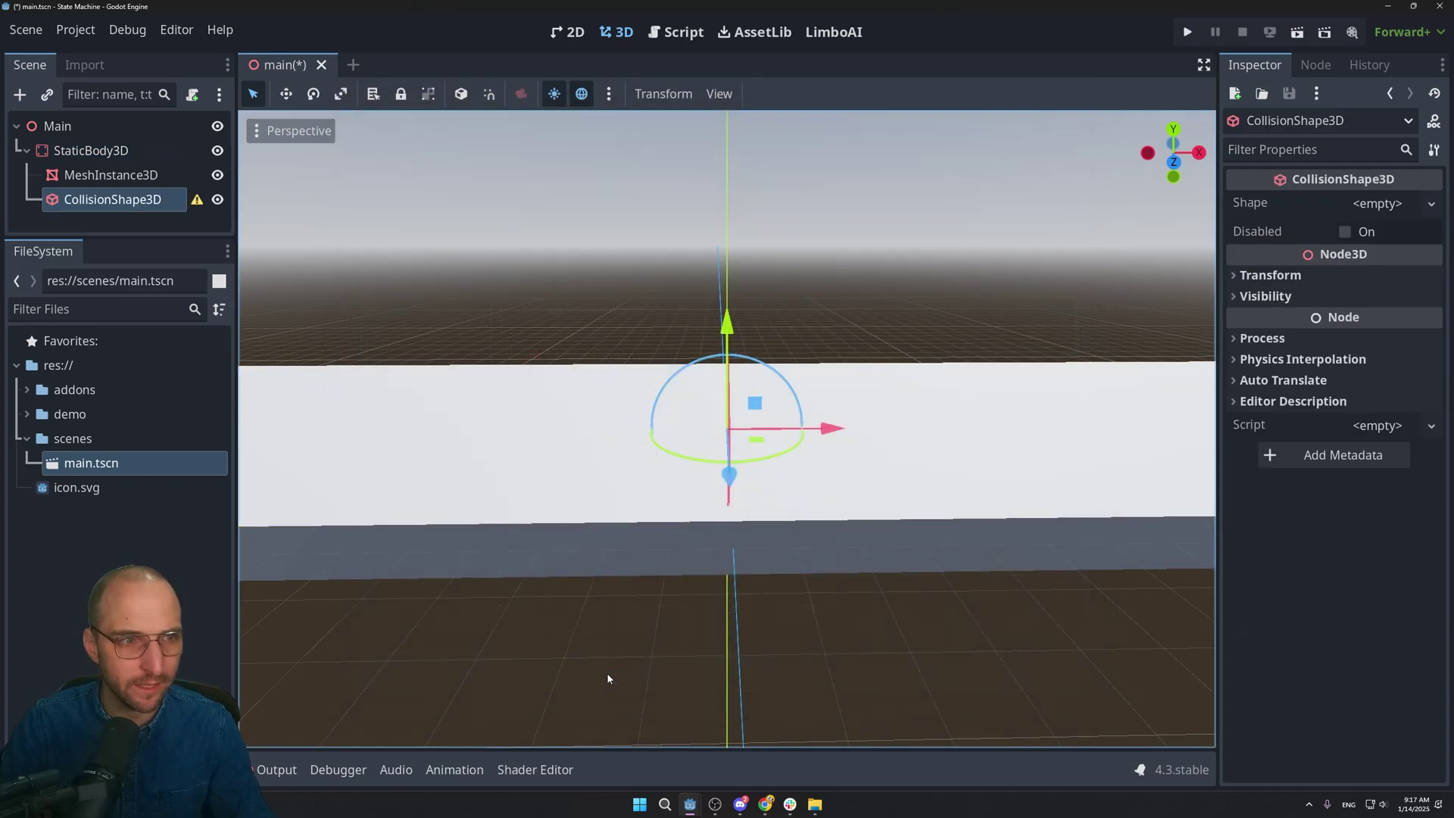
Step: Give the collision shape a new BoxShape3D sized 50 × 1 × 10 m
{"action": "left_click", "coordinate": [1432, 203]}
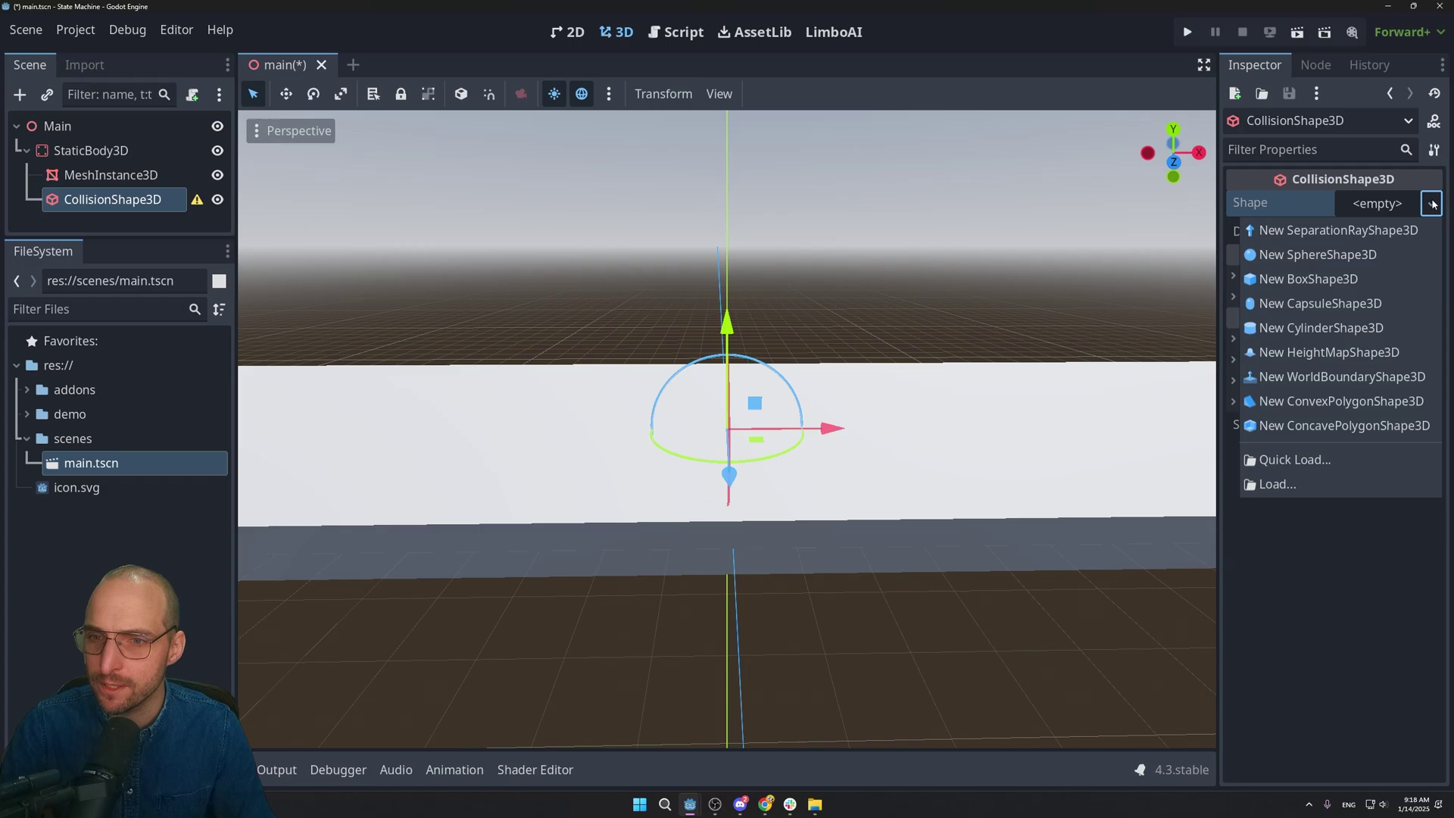
{"action": "left_click", "coordinate": [1348, 278]}
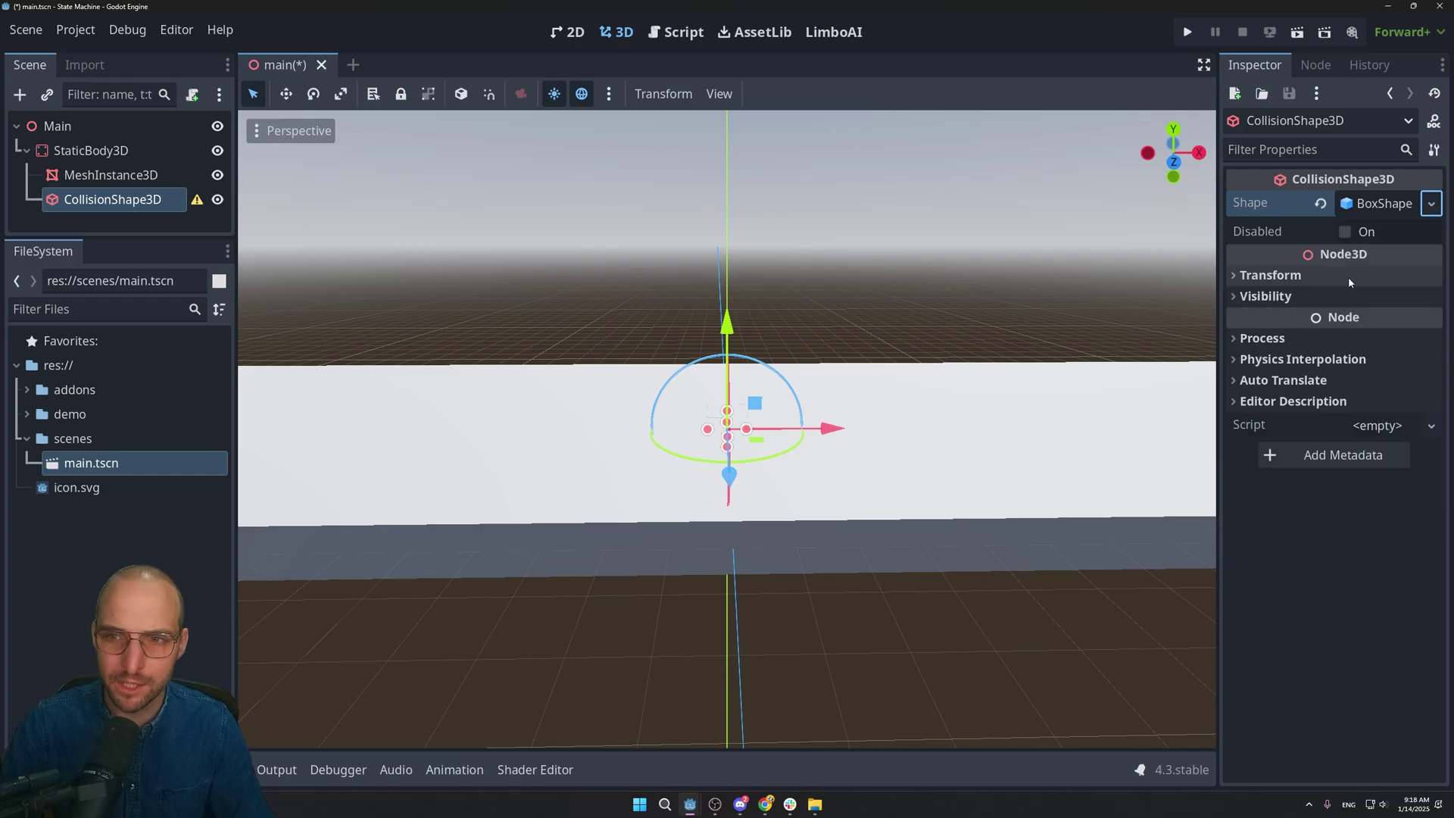
{"action": "left_click", "coordinate": [1387, 204]}
{"action": "left_click", "coordinate": [1265, 256]}
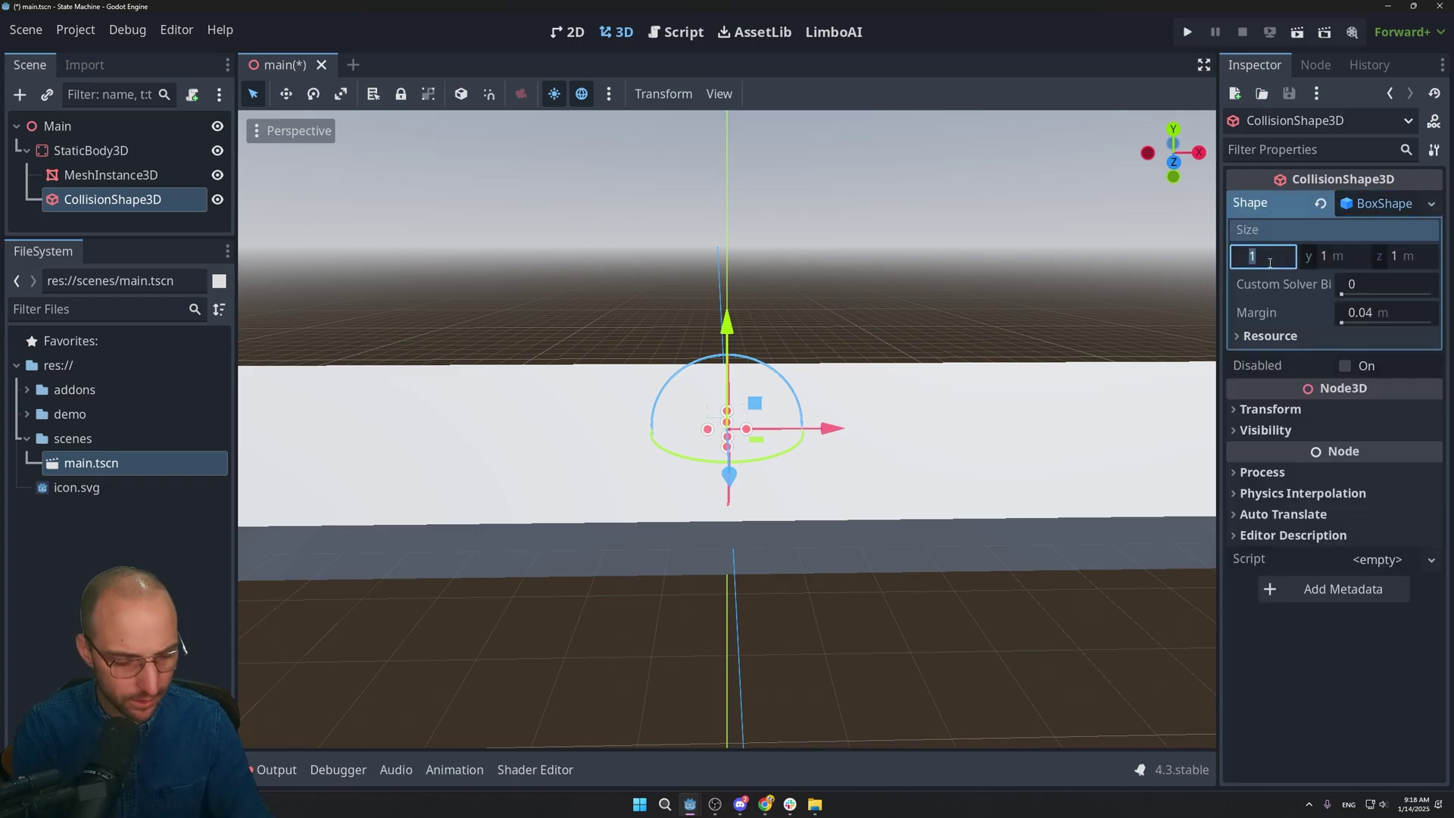
{"action": "key", "text": "Tab"}
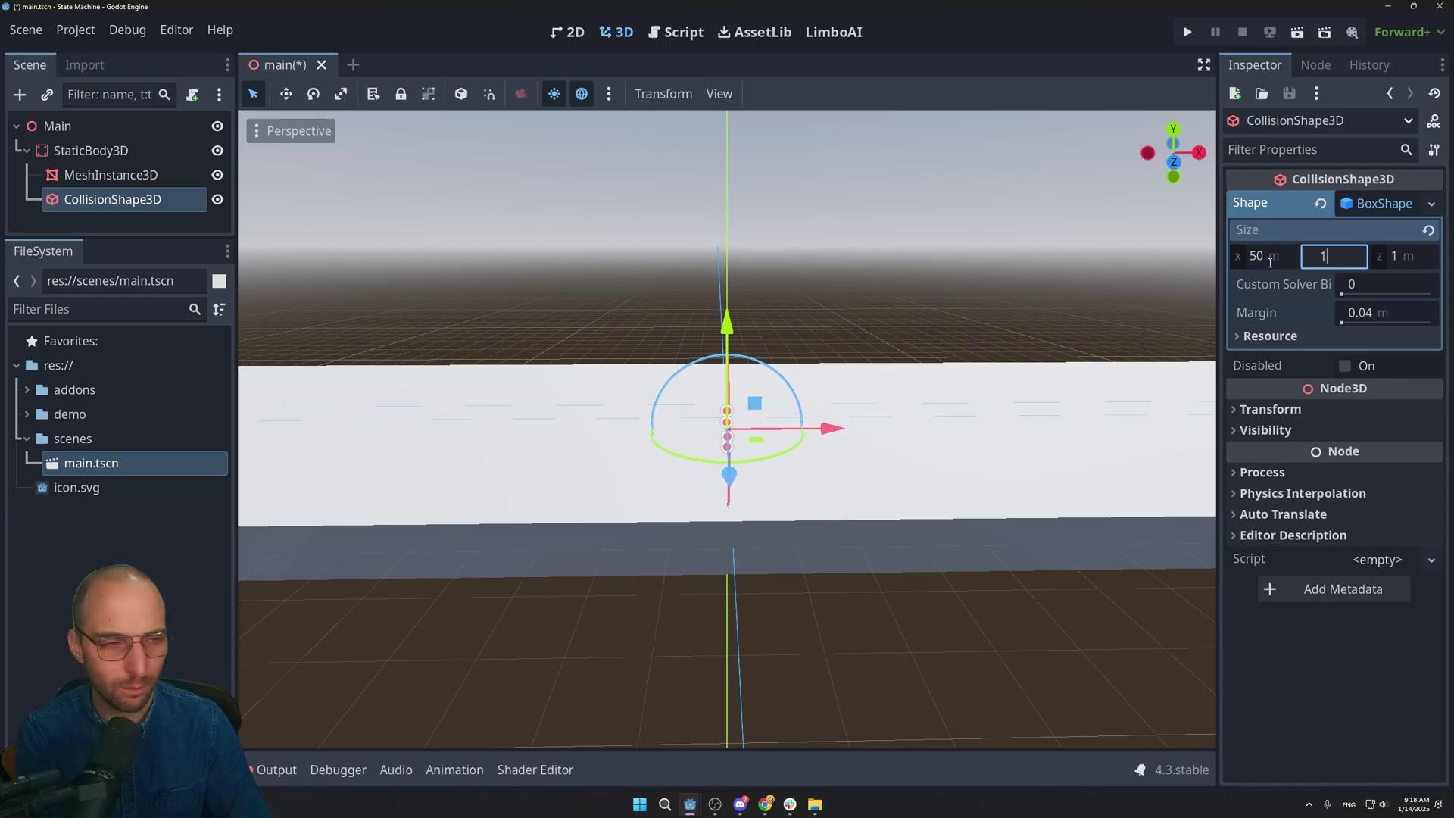
{"action": "key", "text": "Tab"}
{"action": "type", "text": "10"}
{"action": "key", "text": "Tab"}
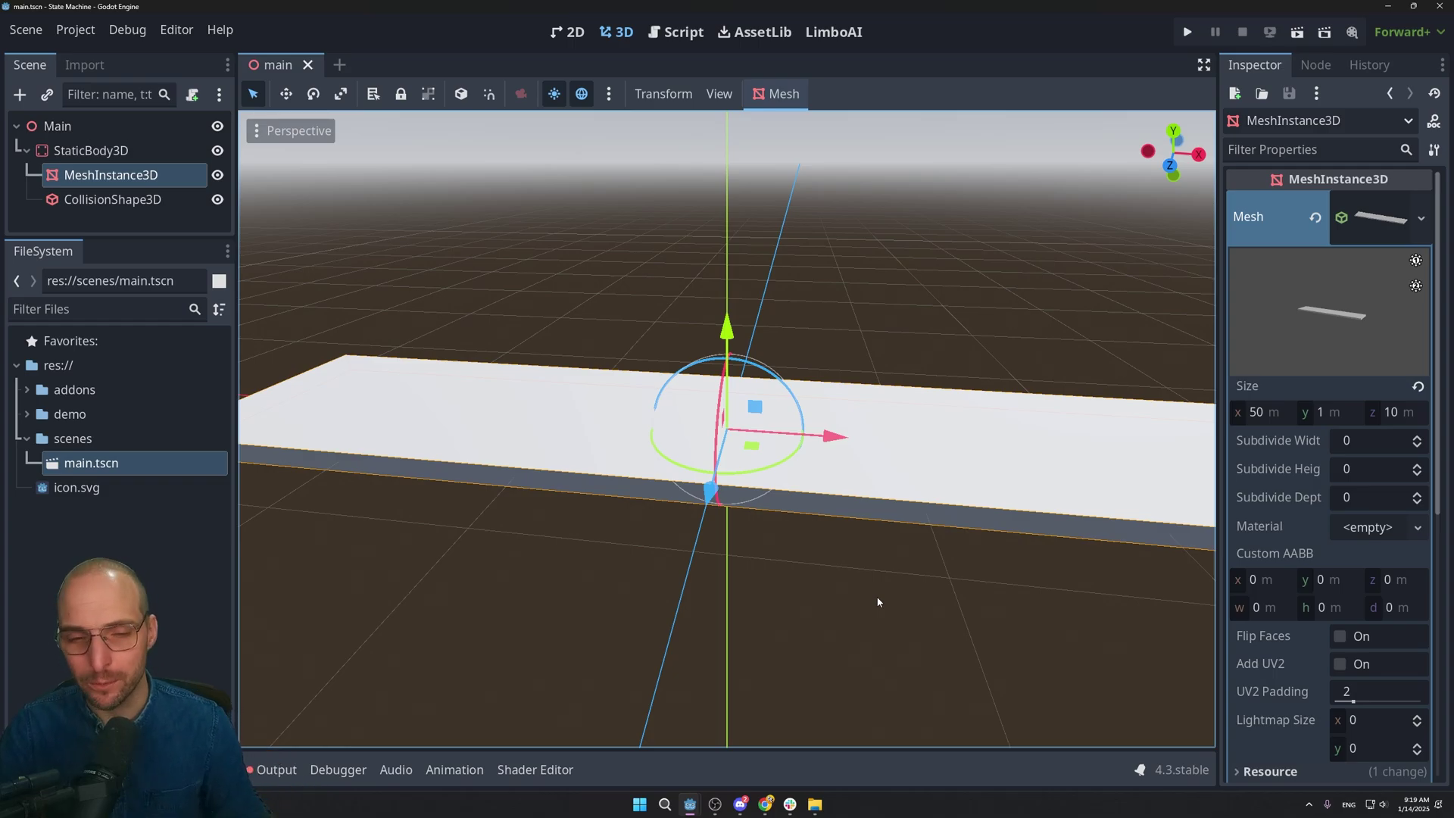
{"action": "key", "text": "alt+Tab"}
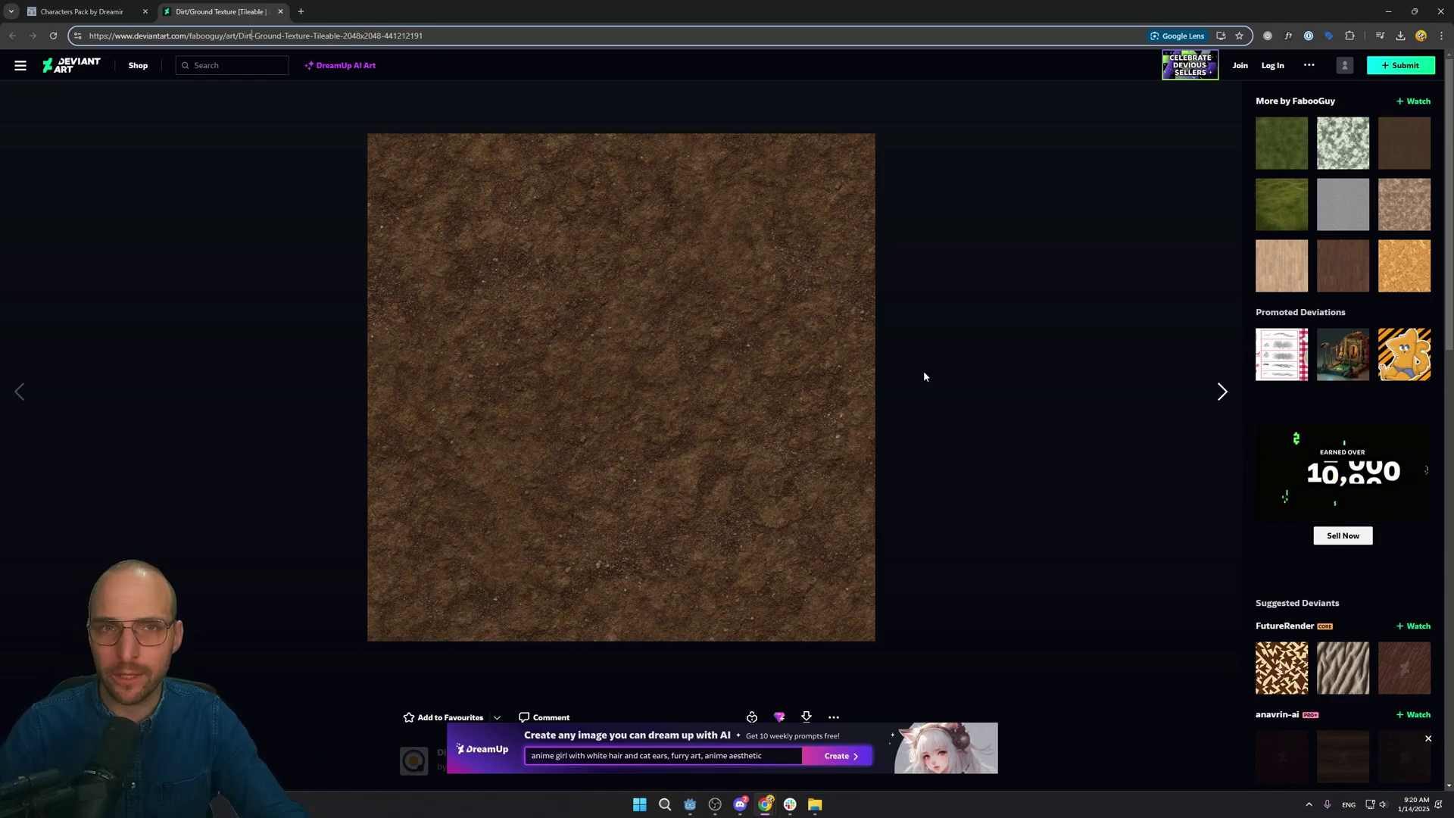
Step: Read the dirt texture's description and licence, then open the image's context menu
{"action": "scroll", "coordinate": [753, 311], "scroll_direction": "down", "scroll_amount": 4}
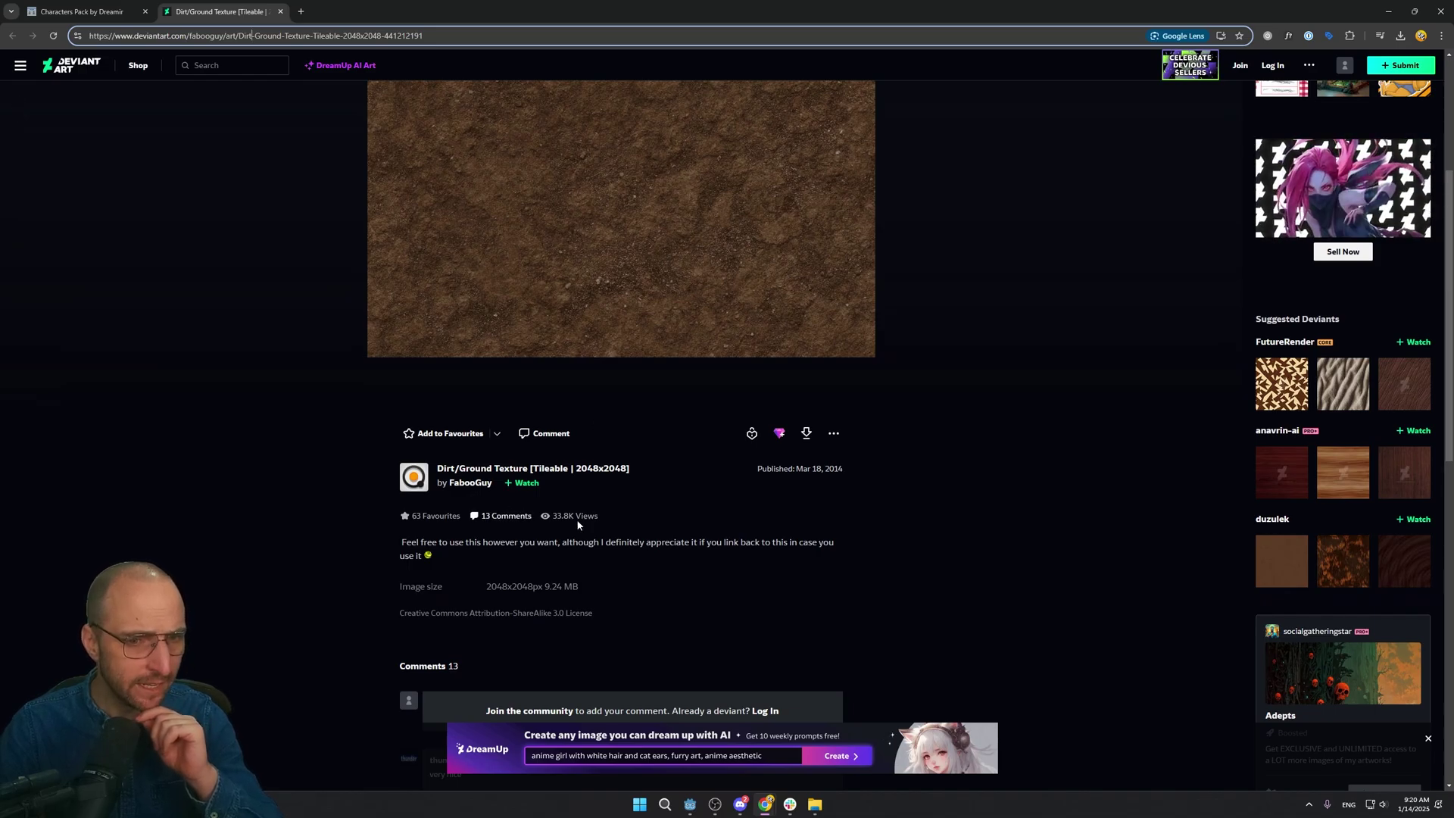
{"action": "scroll", "coordinate": [621, 424], "scroll_direction": "up", "scroll_amount": 3}
{"action": "right_click", "coordinate": [665, 329]}
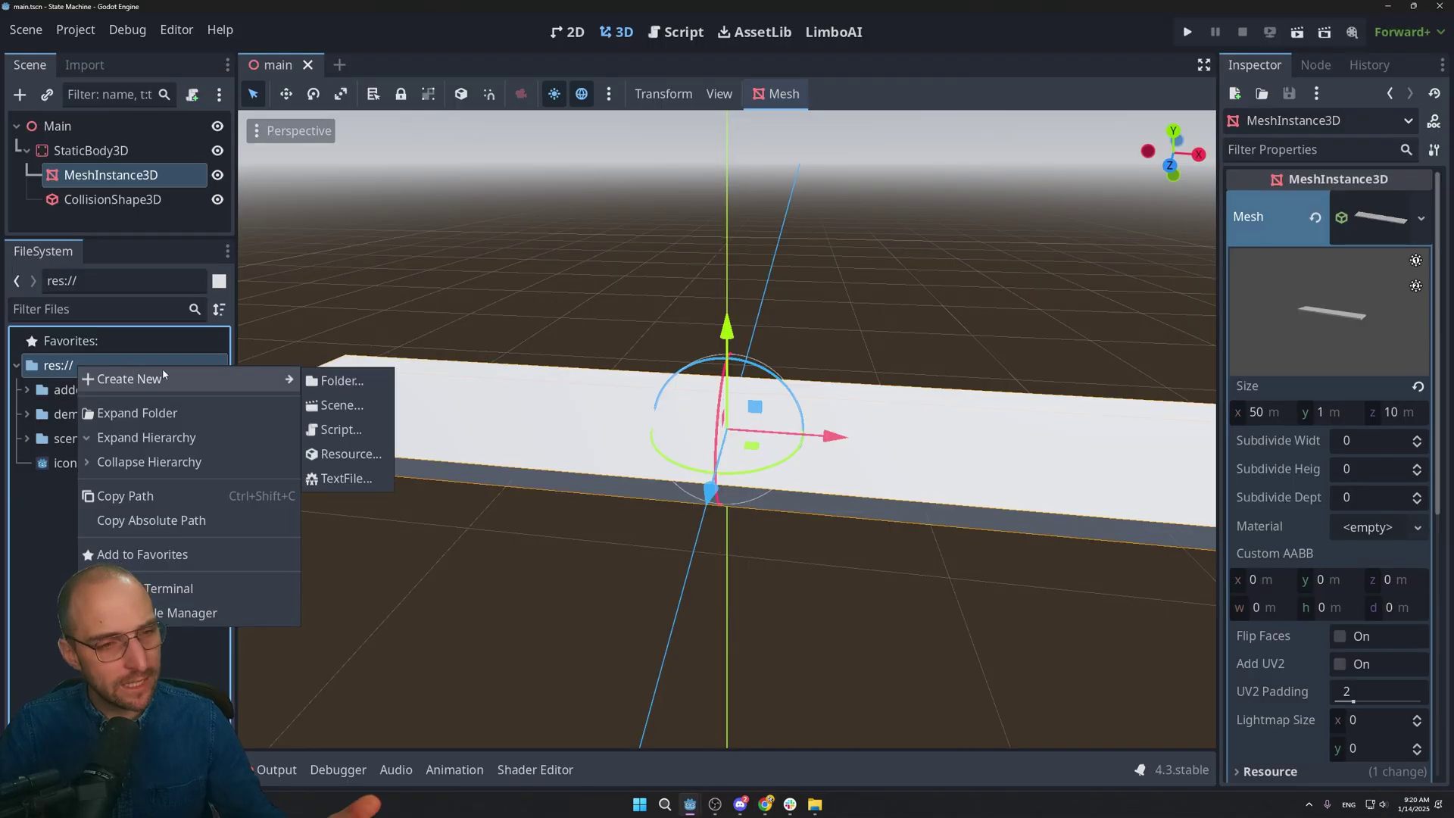
Step: Create an assets folder containing a textures folder
{"action": "left_click", "coordinate": [336, 380]}
{"action": "type", "text": "assets"}
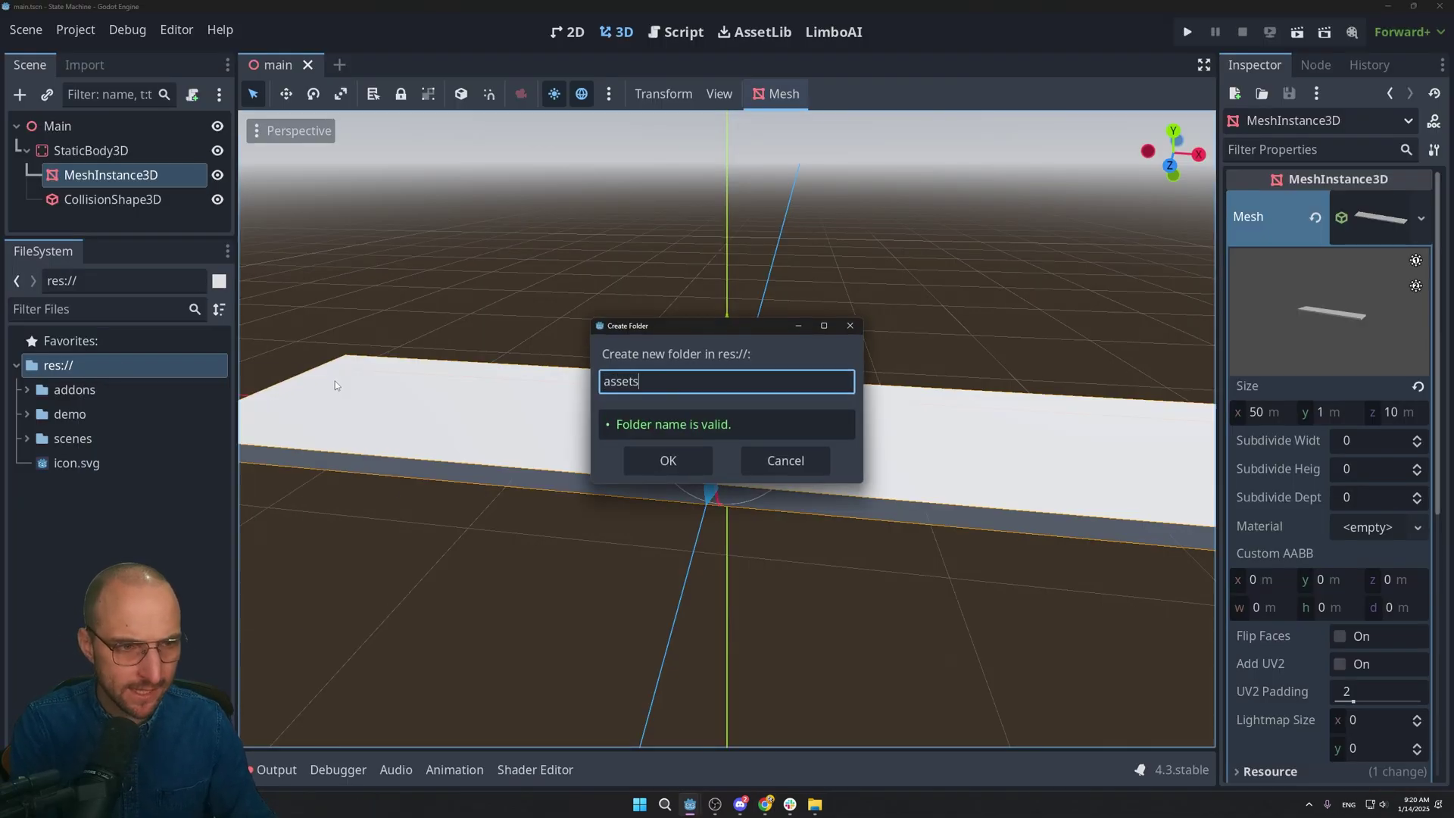
{"action": "key", "text": "Return"}
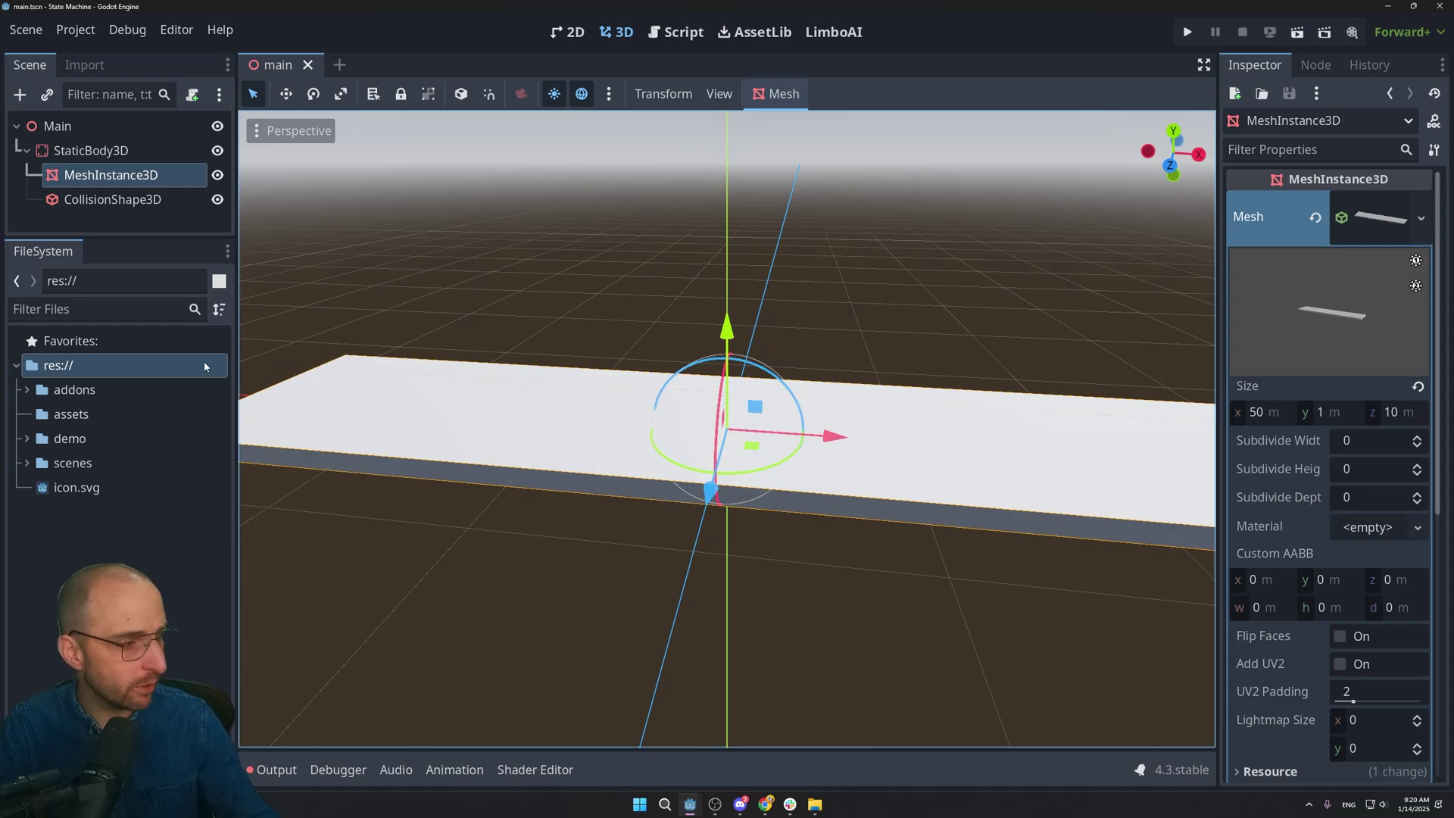
{"action": "right_click", "coordinate": [71, 414]}
{"action": "mouse_move", "coordinate": [165, 419]}
{"action": "left_click", "coordinate": [350, 420]}
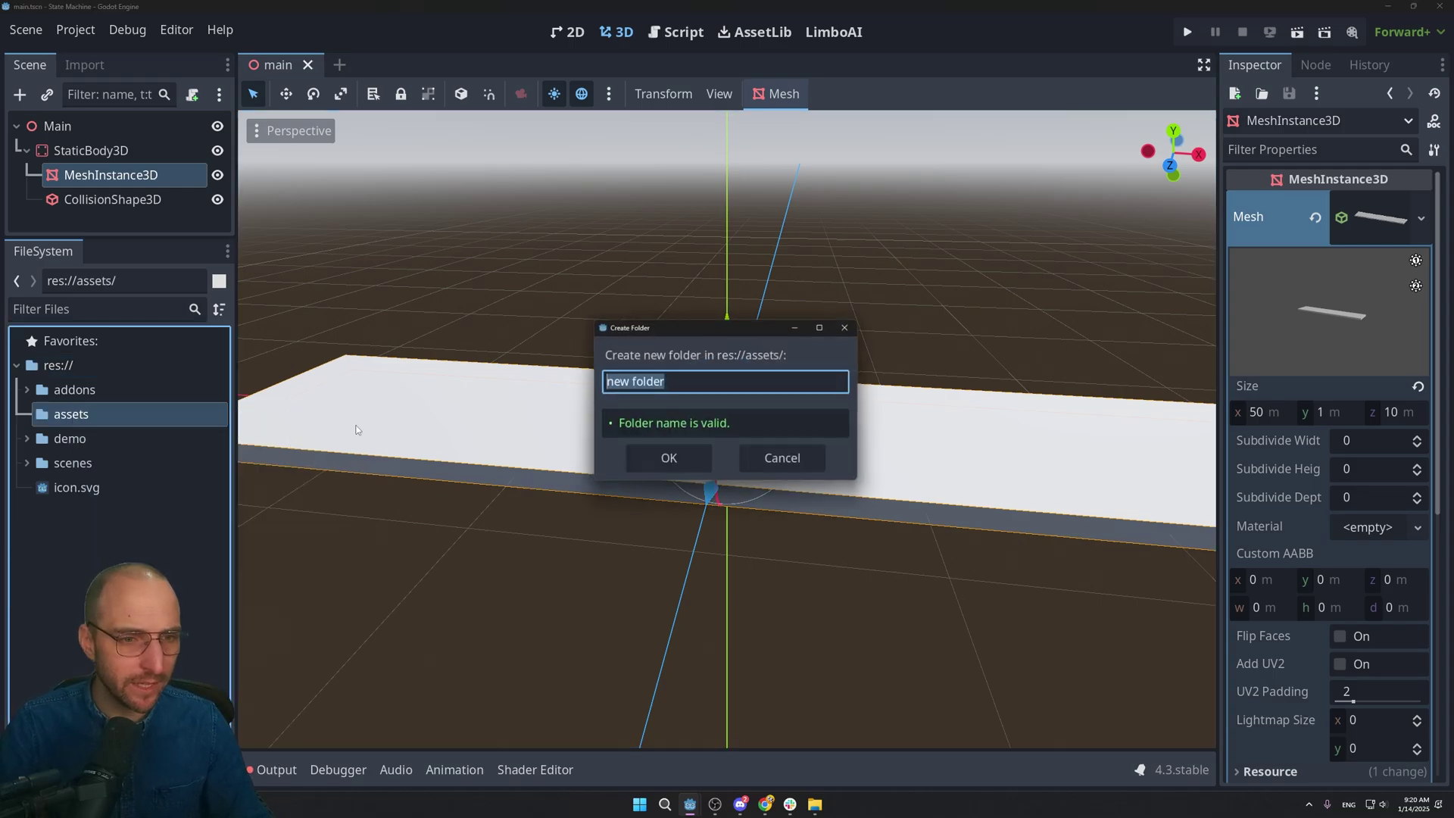
{"action": "type", "text": "texture"}
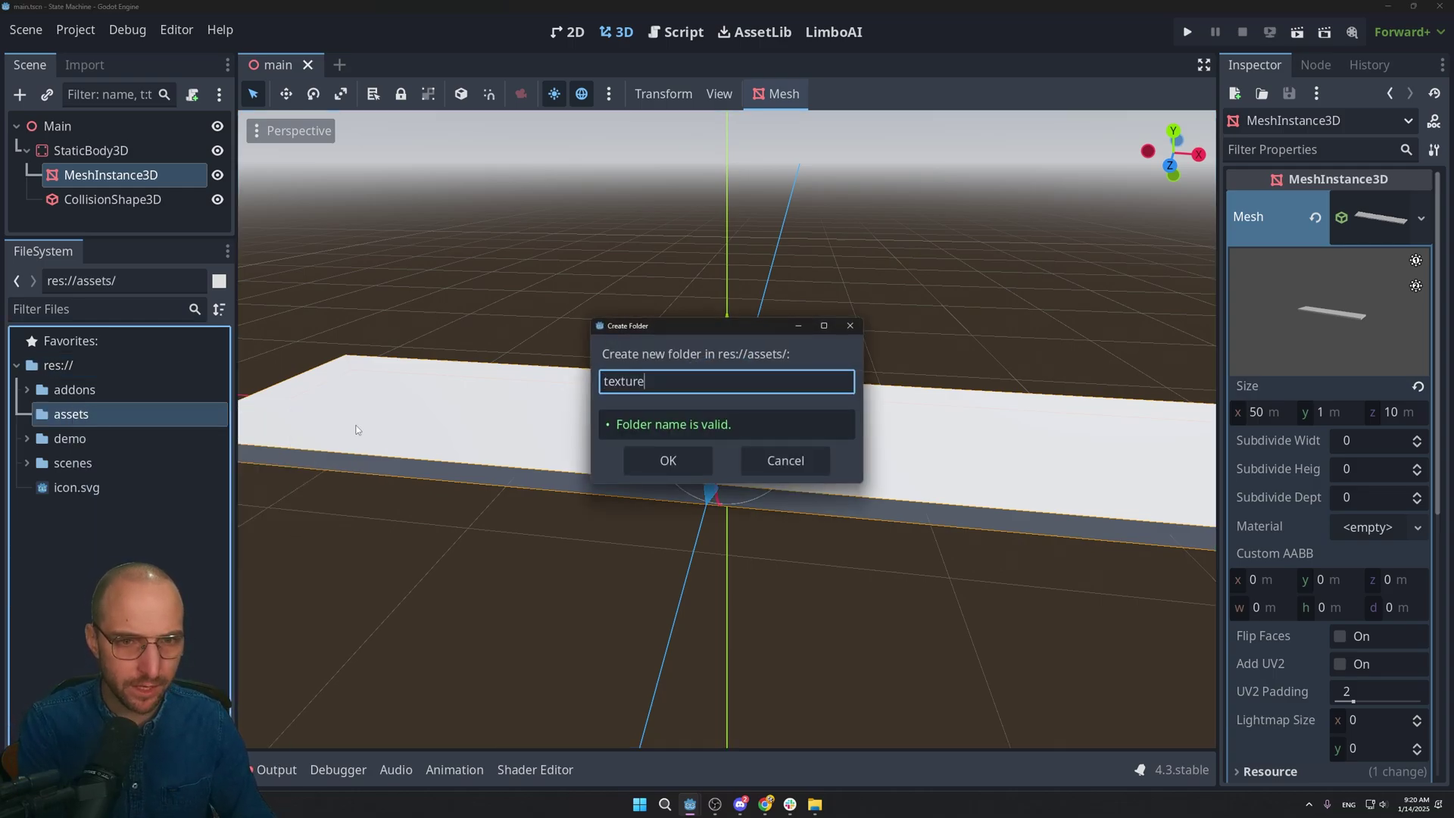
{"action": "type", "text": "s"}
{"action": "key", "text": "Return"}
Step: Create a world folder inside assets/textures
{"action": "right_click", "coordinate": [86, 439]}
{"action": "mouse_move", "coordinate": [165, 419]}
{"action": "left_click", "coordinate": [350, 424]}
{"action": "type", "text": "wor"}
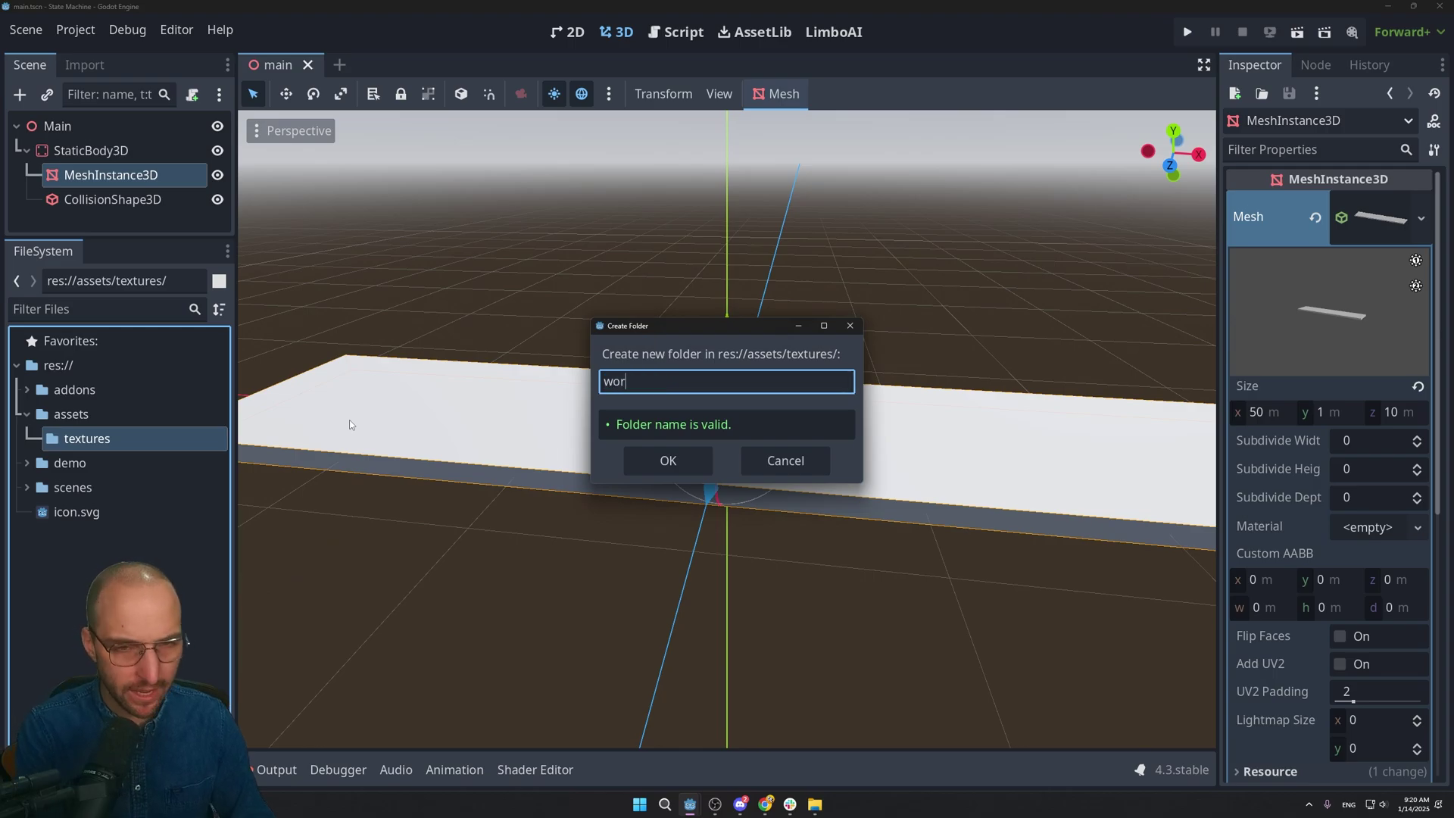
{"action": "type", "text": "ld"}
{"action": "key", "text": "Return"}
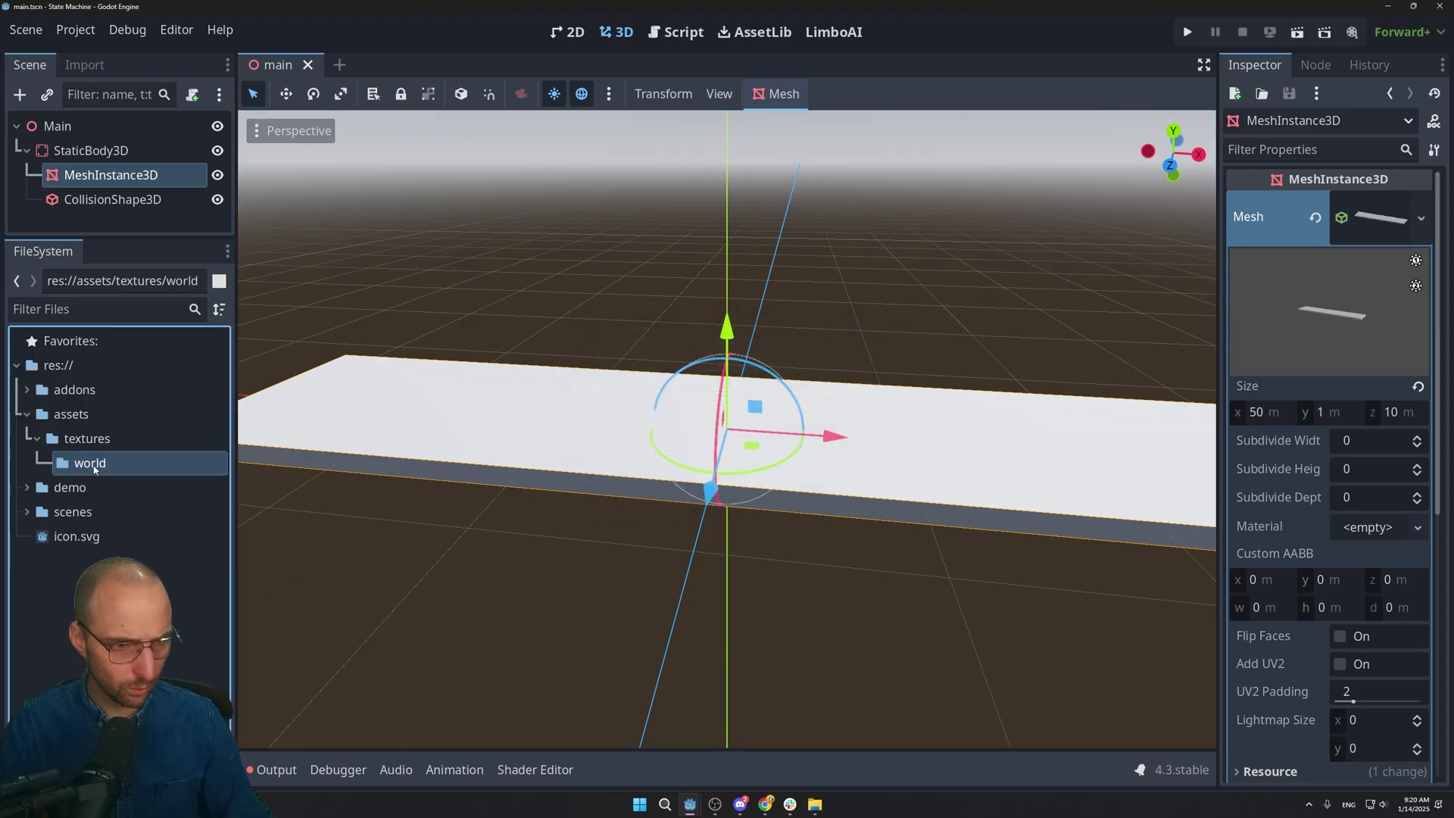
{"action": "key", "text": "alt+Tab"}
Step: Save the dirt texture image as dirt-texture.jpg into assets/textures/world
{"action": "scroll", "coordinate": [1285, 409], "scroll_direction": "down", "scroll_amount": 1}
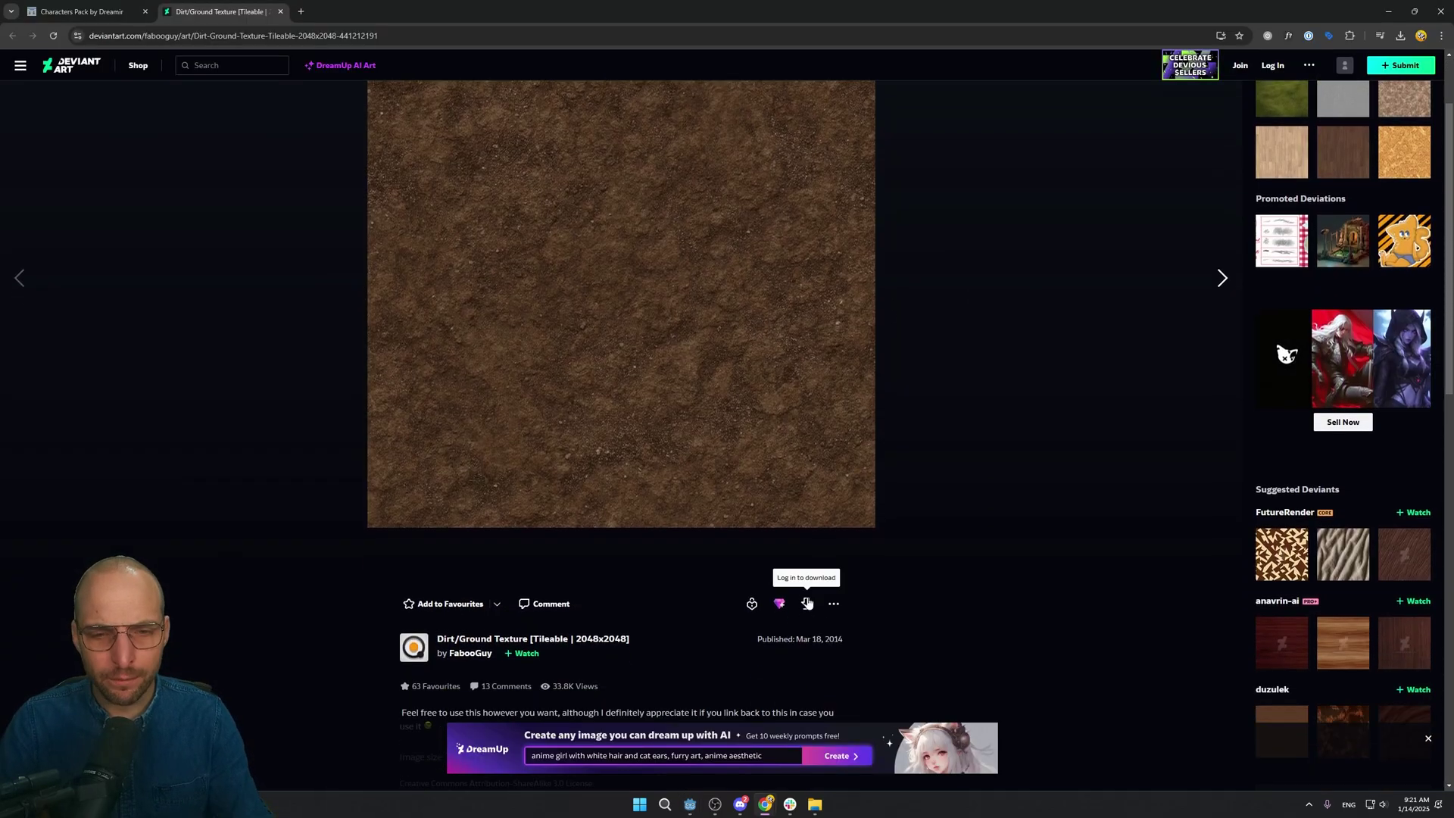
{"action": "scroll", "coordinate": [806, 616], "scroll_direction": "up", "scroll_amount": 2}
{"action": "right_click", "coordinate": [678, 356]}
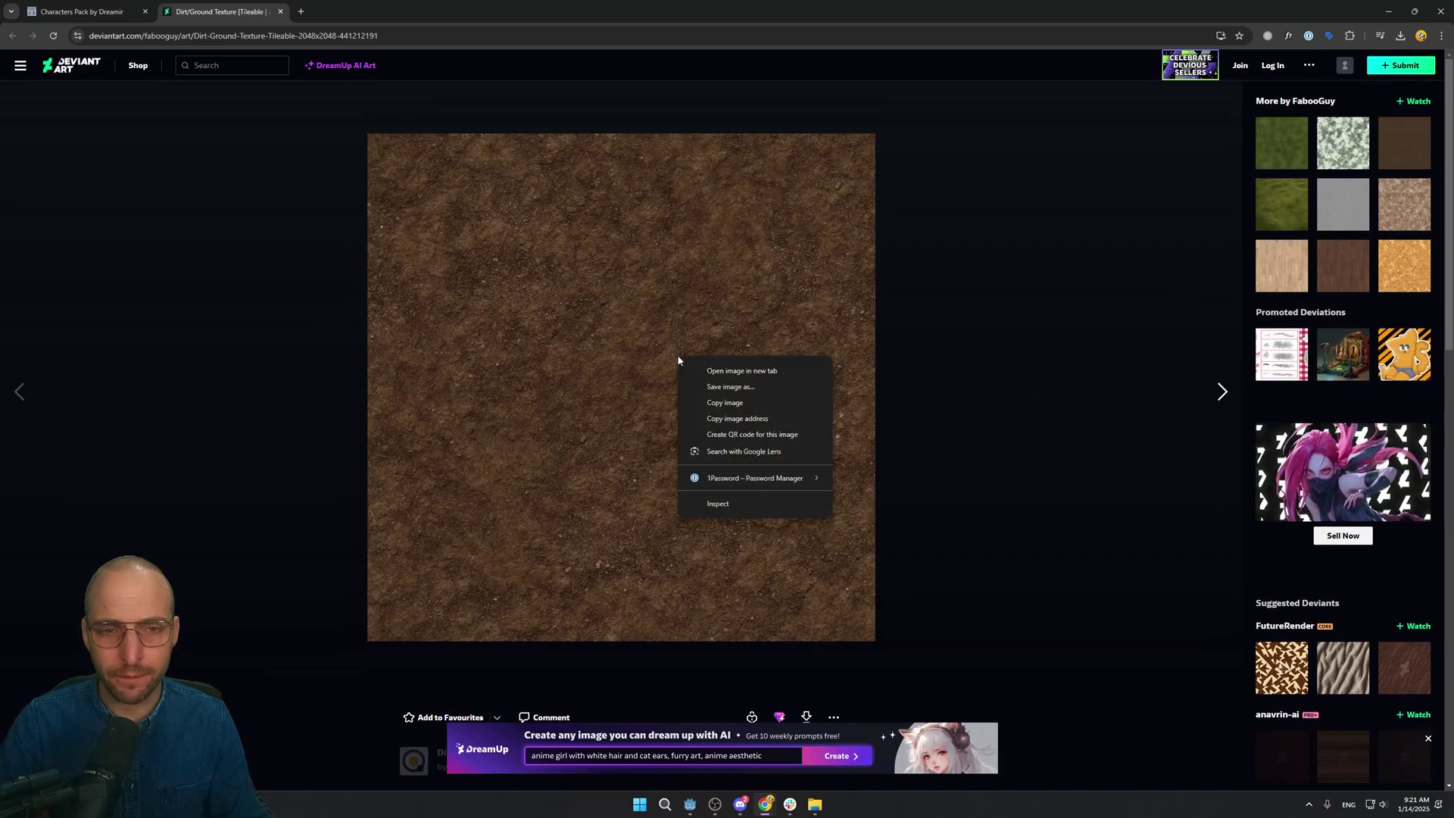
{"action": "left_click", "coordinate": [750, 388]}
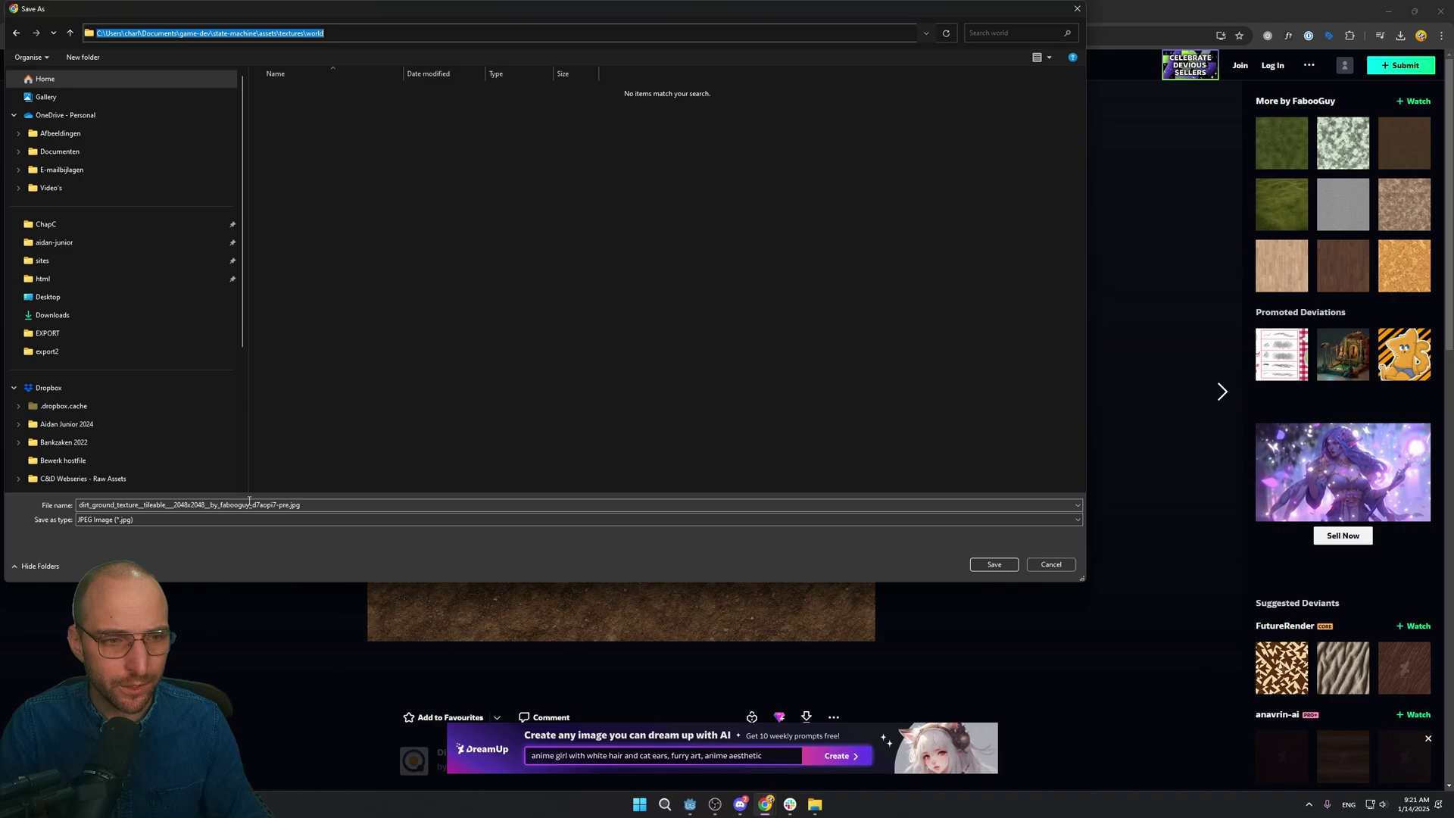
{"action": "left_click_drag", "start_coordinate": [298, 505], "coordinate": [79, 505]}
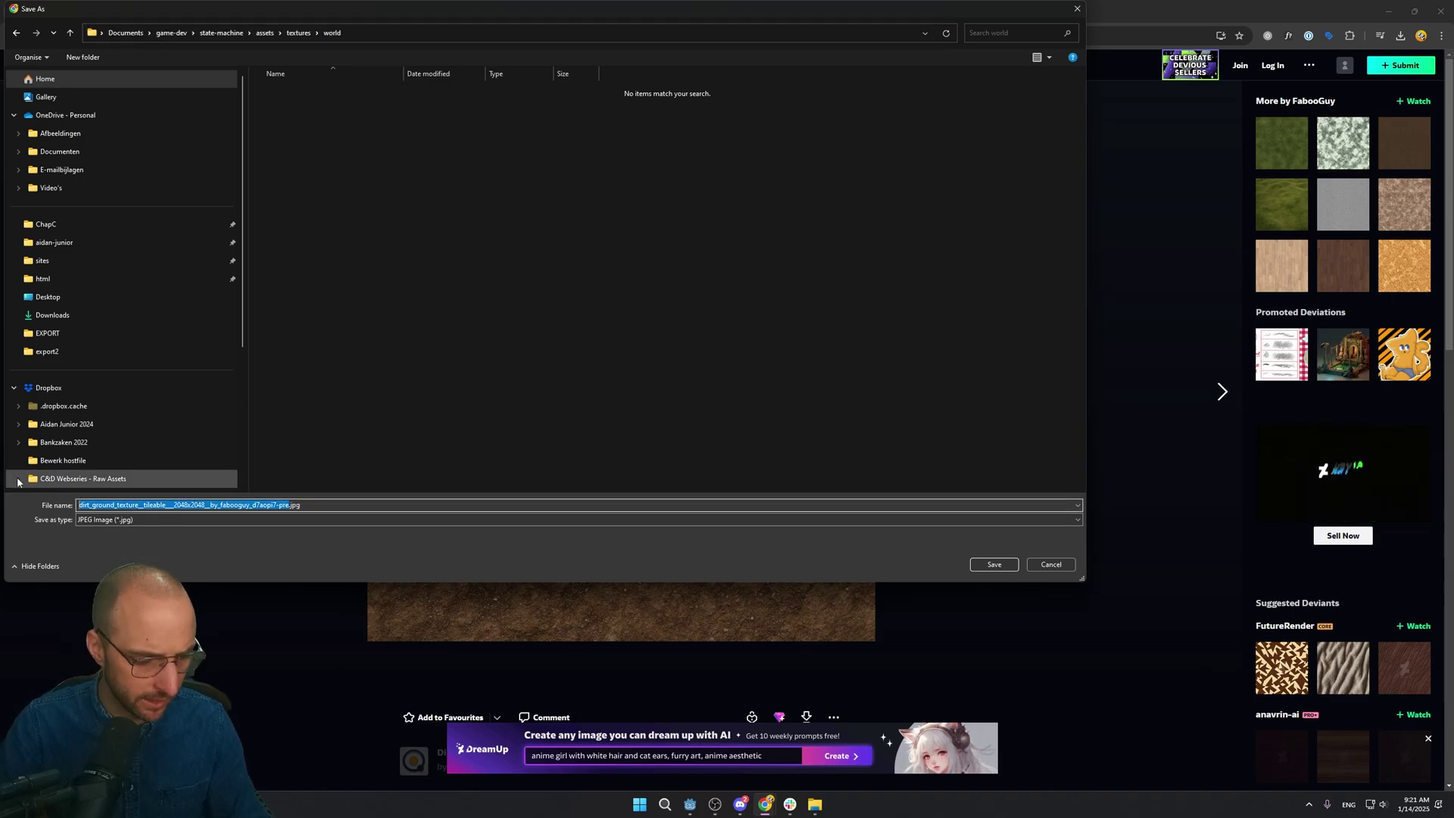
{"action": "type", "text": "dirt-texture"}
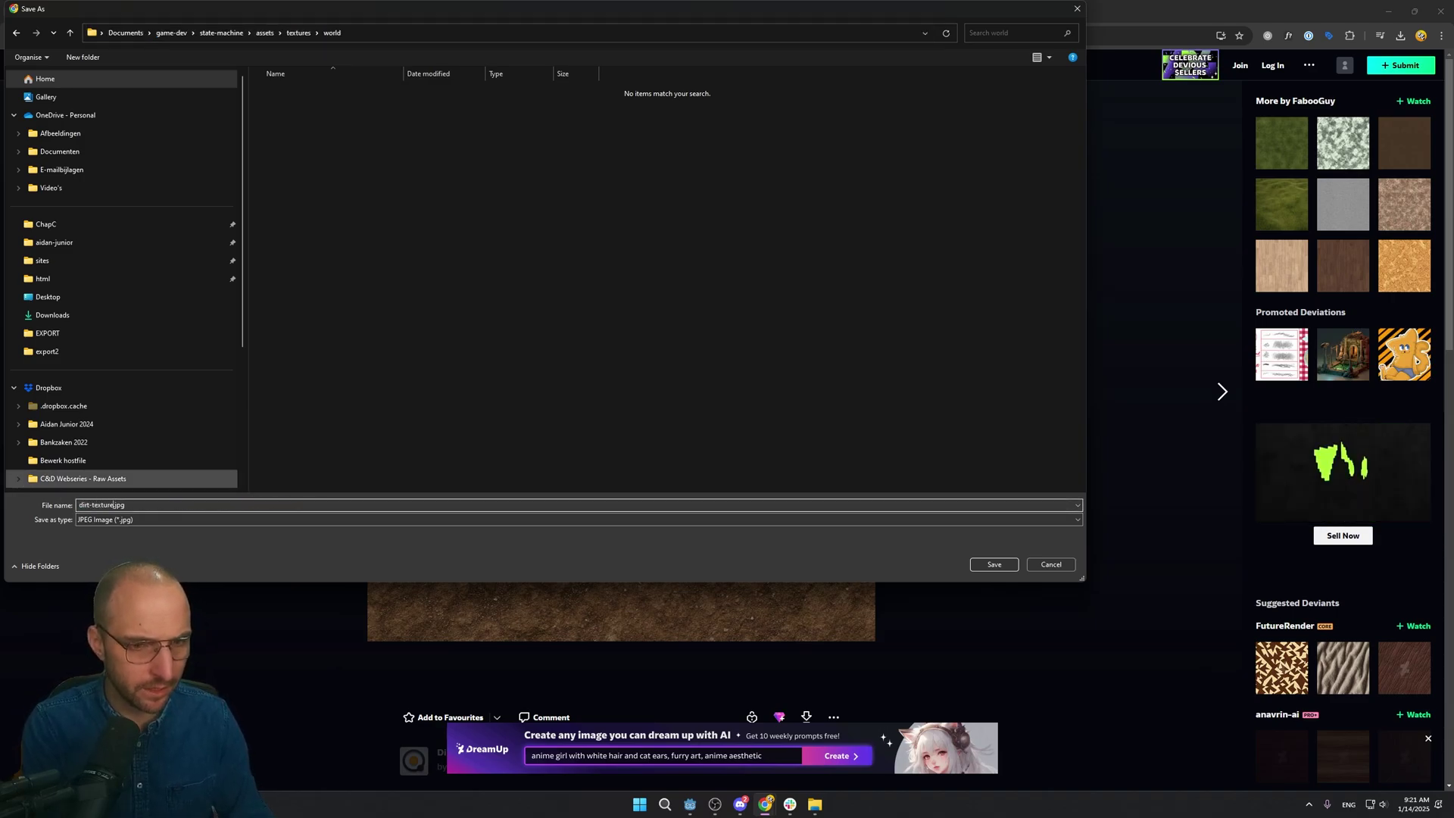
{"action": "key", "text": "Return"}
{"action": "left_click", "coordinate": [649, 361]}
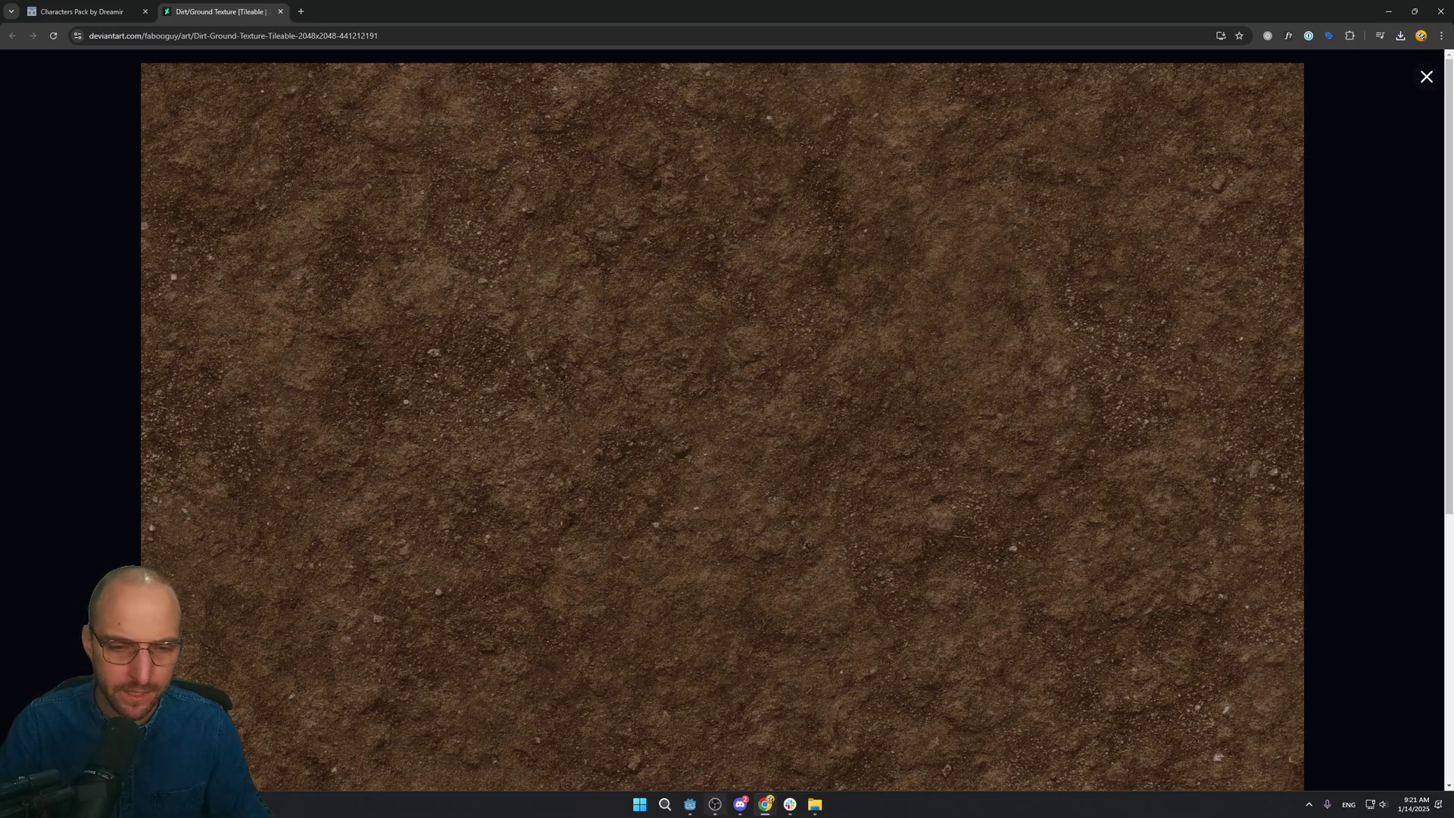
{"action": "left_click", "coordinate": [699, 808]}
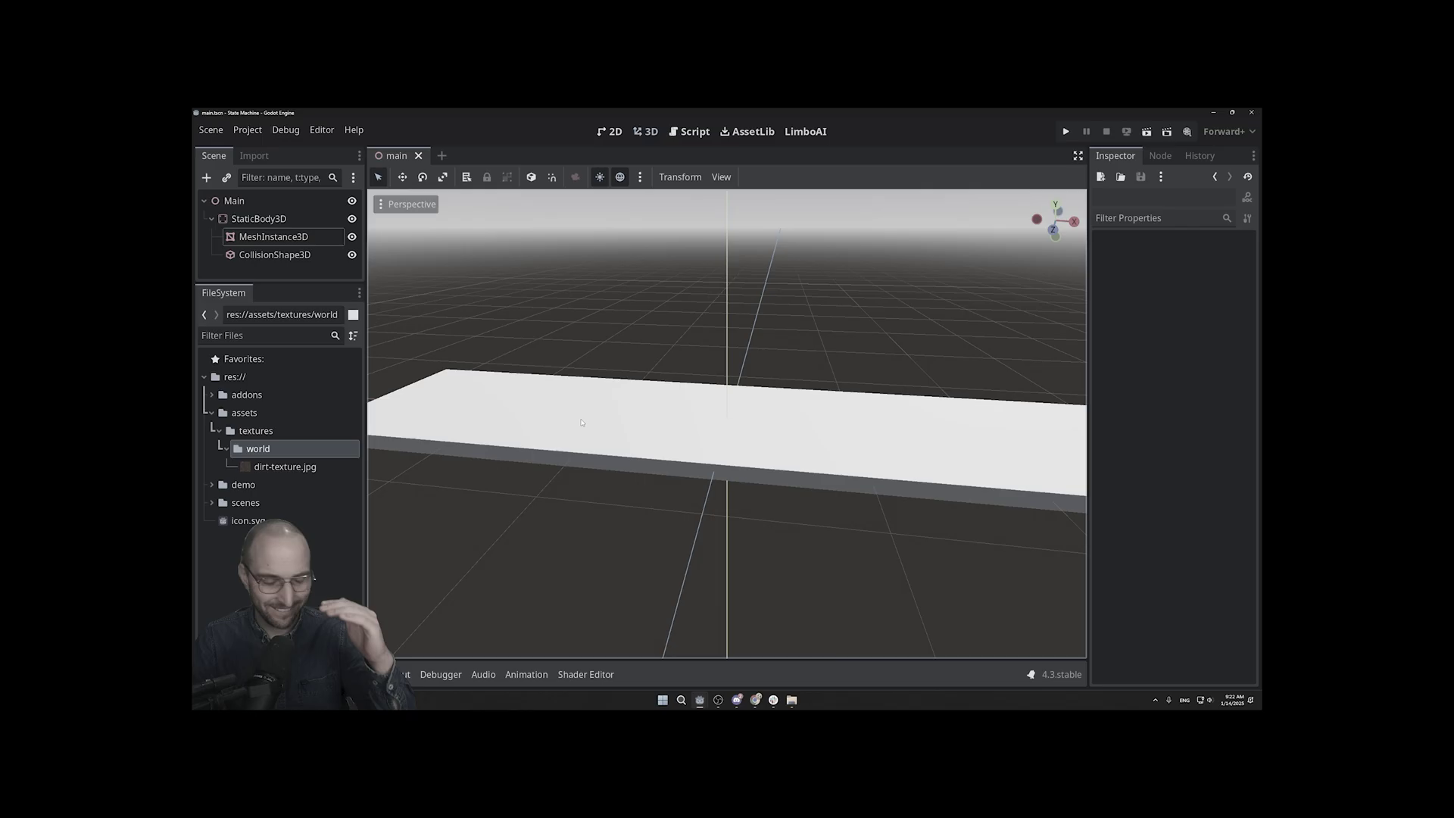
Step: Give the ground slab's MeshInstance3D a new StandardMaterial3D as its surface material override
{"action": "left_click", "coordinate": [110, 175]}
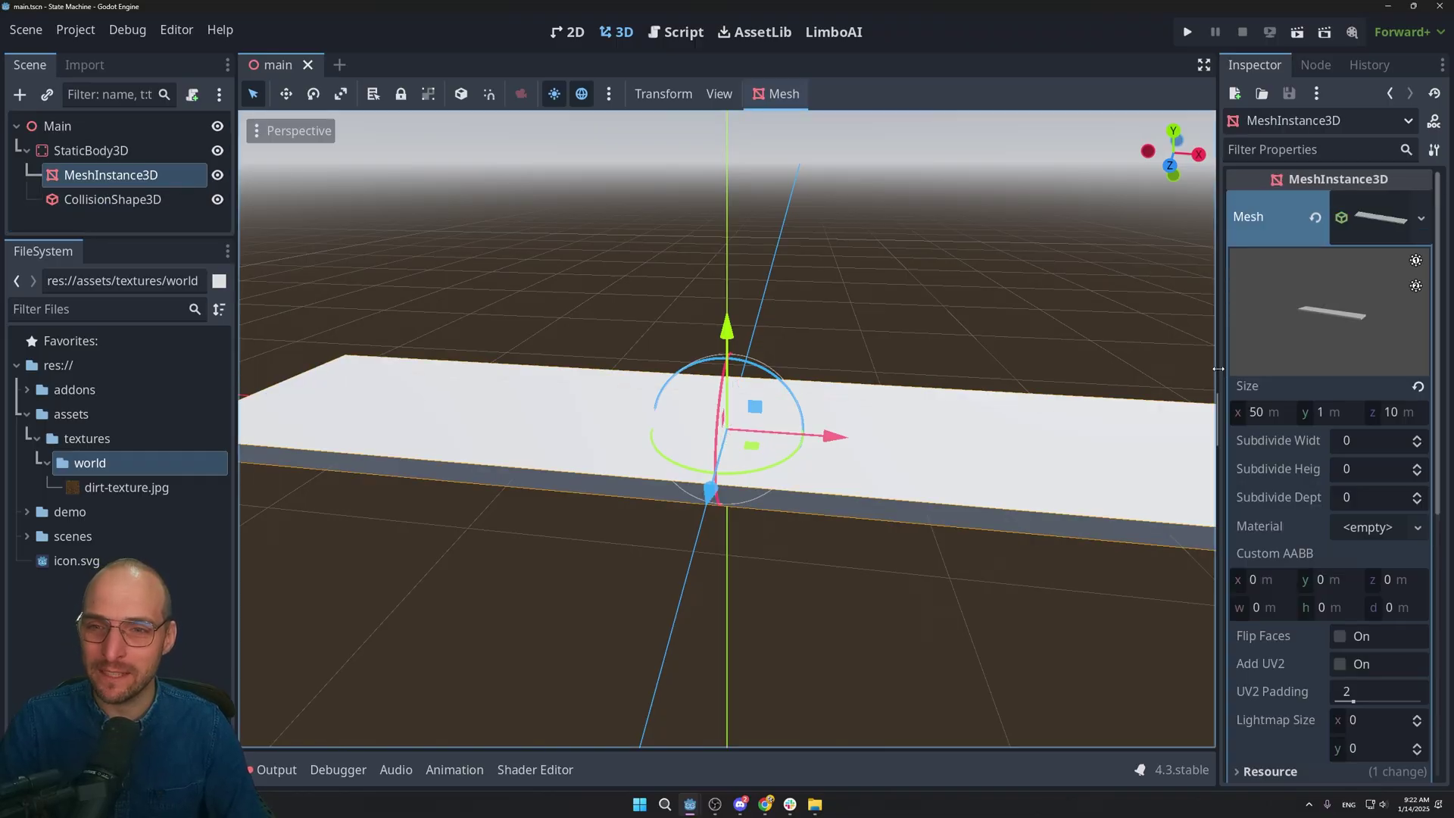
{"action": "left_click_drag", "start_coordinate": [1218, 369], "coordinate": [1016, 369]}
{"action": "scroll", "coordinate": [1176, 356], "scroll_direction": "down", "scroll_amount": 5}
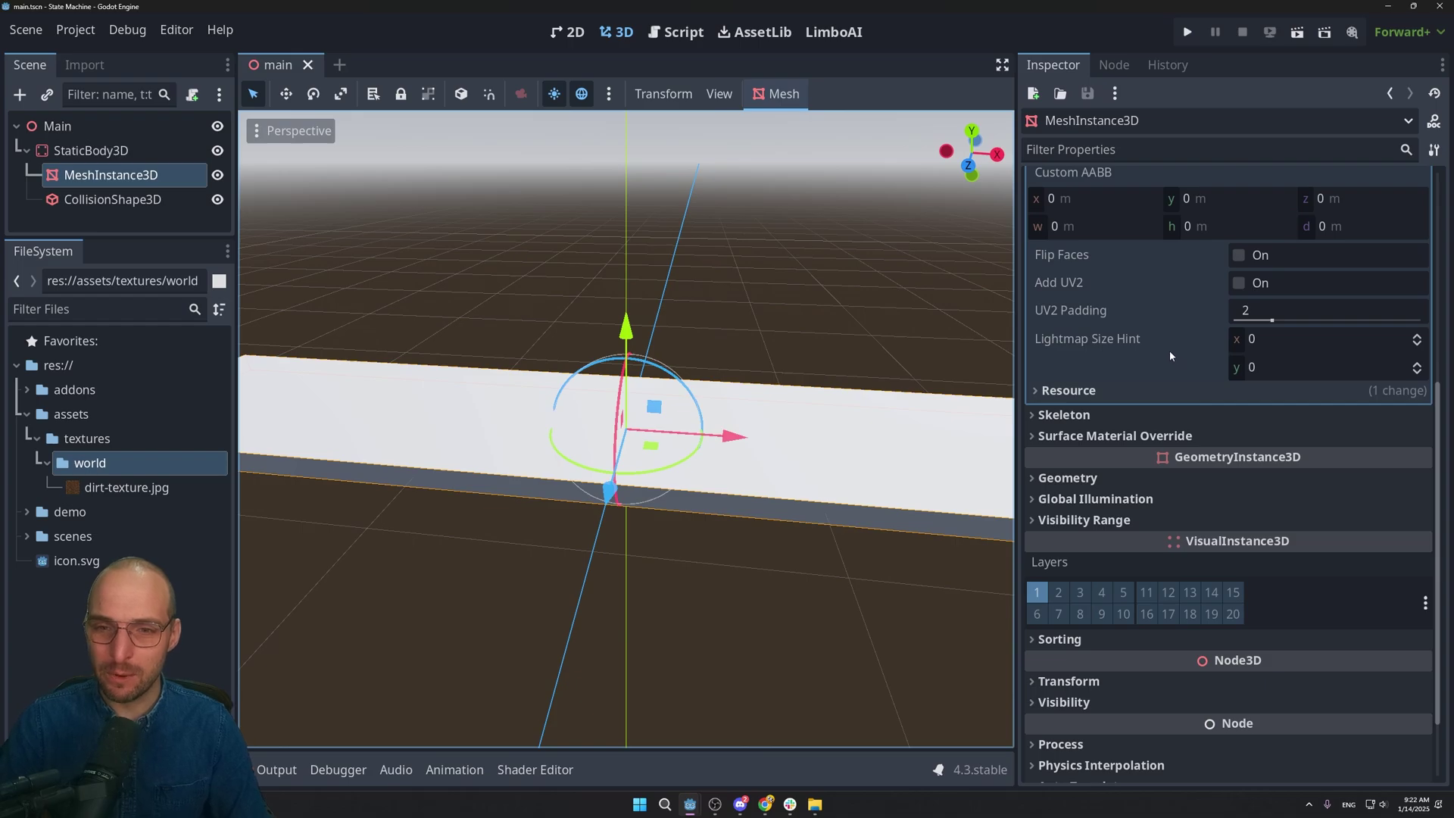
{"action": "left_click", "coordinate": [1148, 439]}
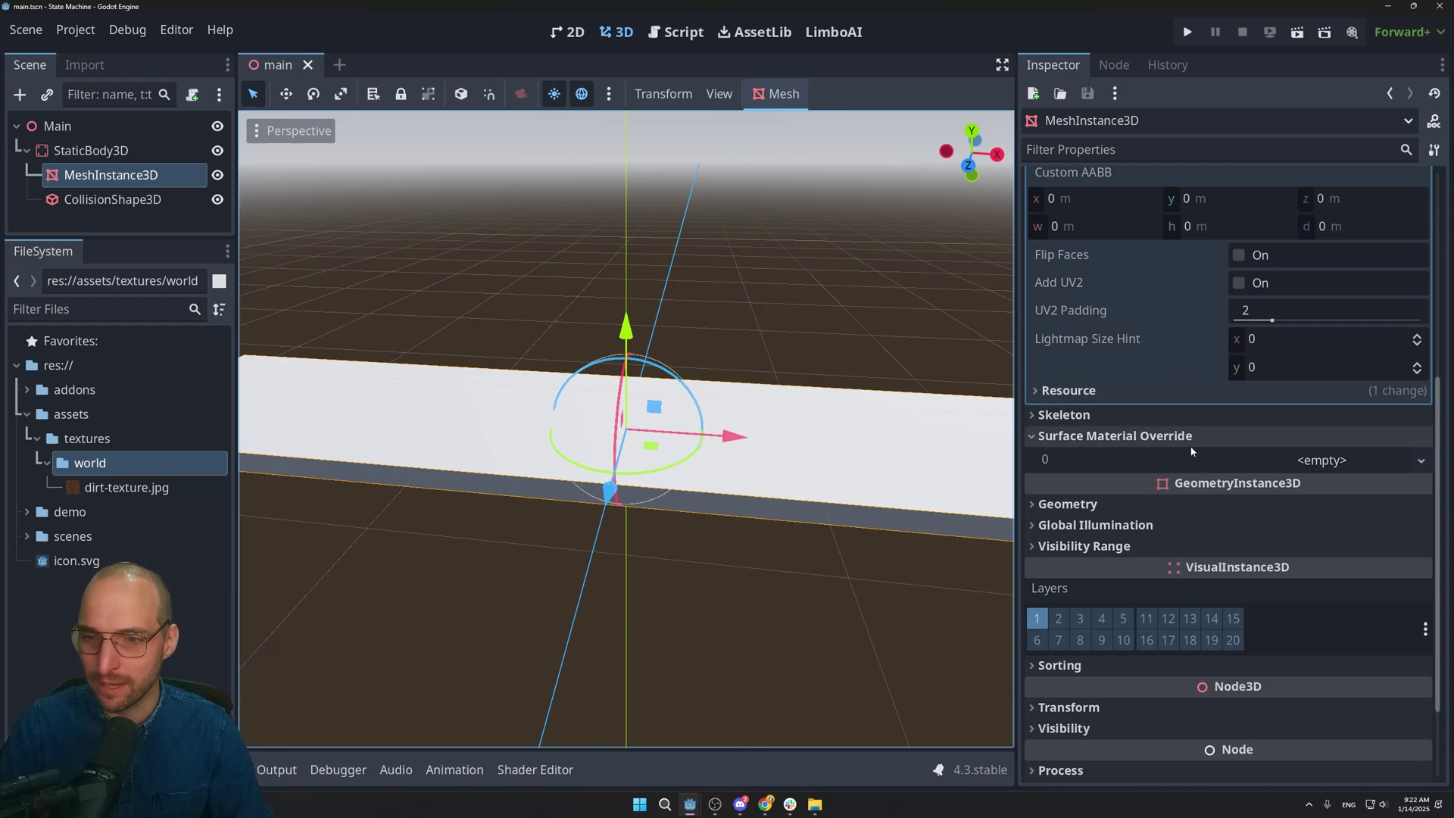
{"action": "left_click", "coordinate": [1329, 460]}
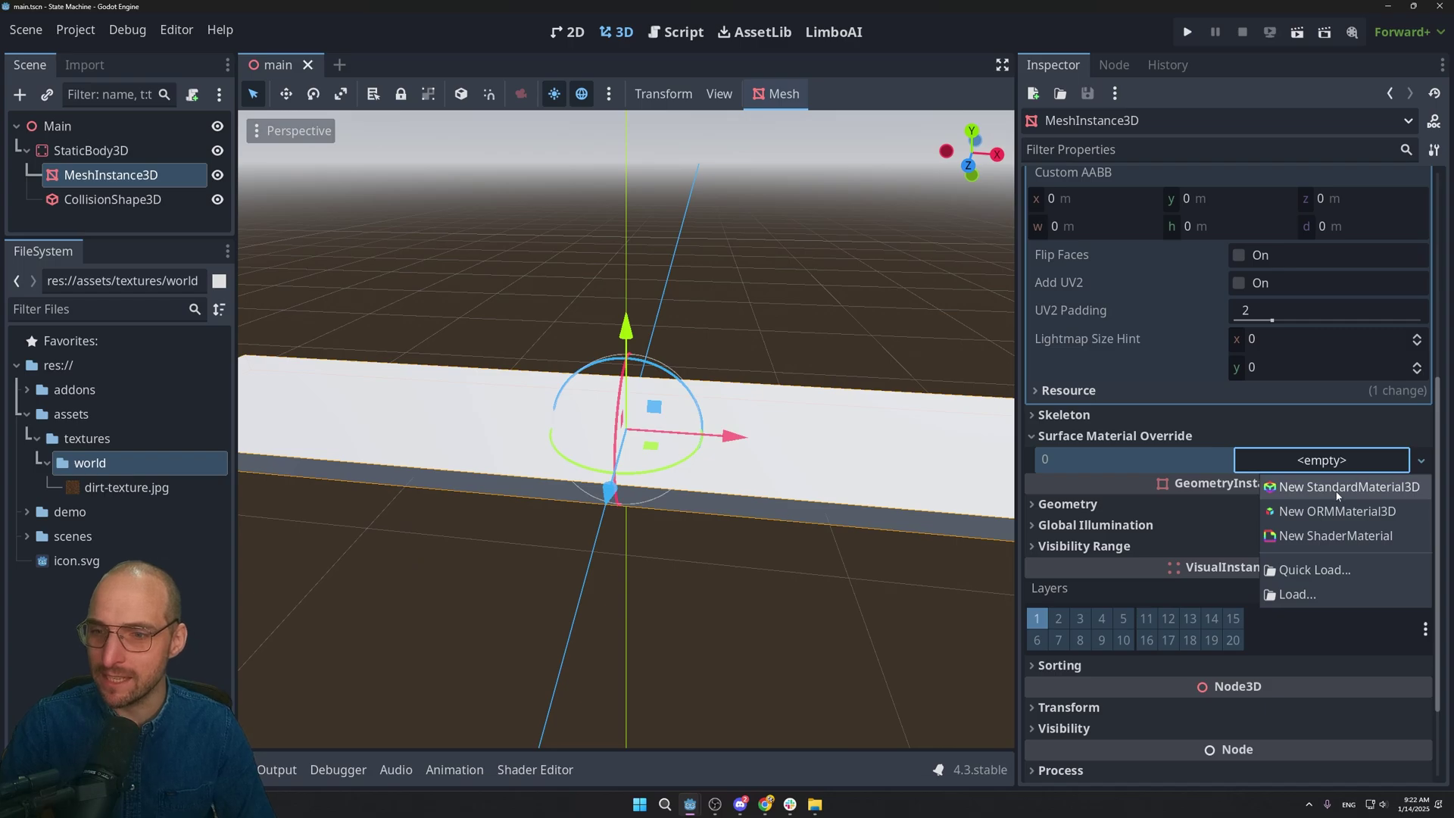
{"action": "left_click", "coordinate": [1331, 487]}
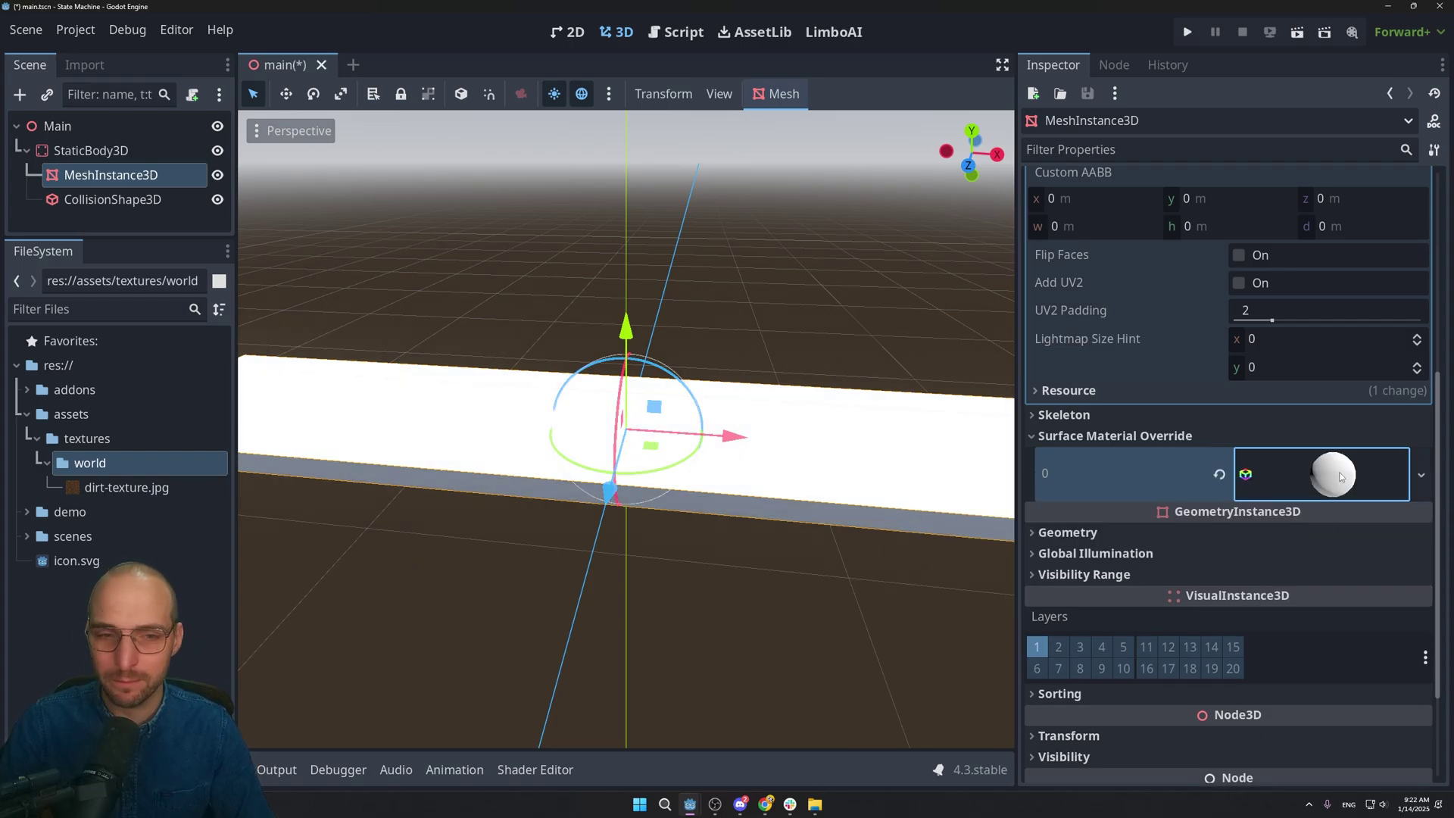
{"action": "left_click", "coordinate": [1360, 480]}
Step: Set the material's albedo texture to dirt-texture.jpg and check the dirt slab
{"action": "scroll", "coordinate": [1345, 477], "scroll_direction": "down", "scroll_amount": 4}
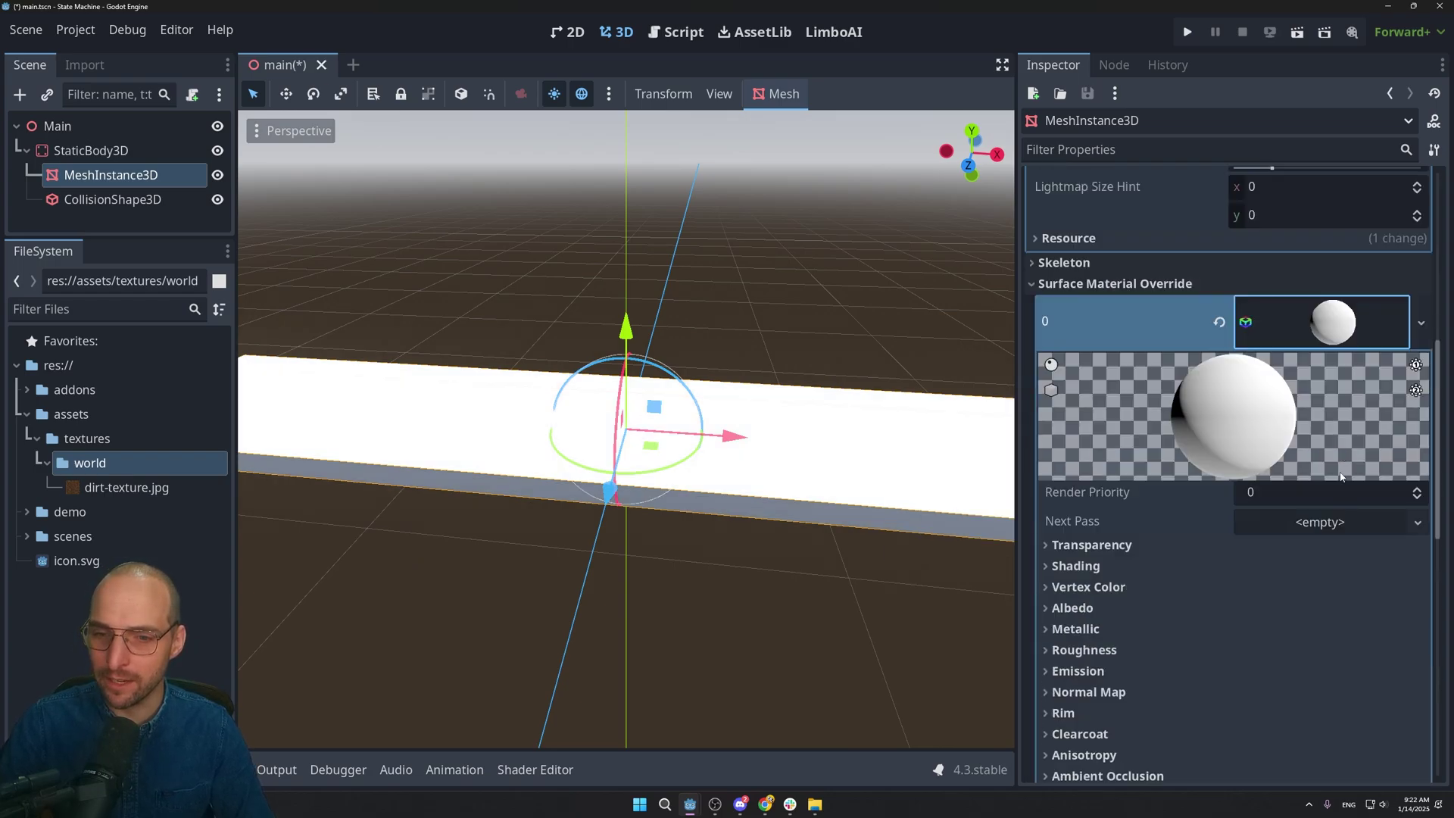
{"action": "scroll", "coordinate": [1340, 476], "scroll_direction": "down", "scroll_amount": 2}
{"action": "left_click", "coordinate": [1092, 457]}
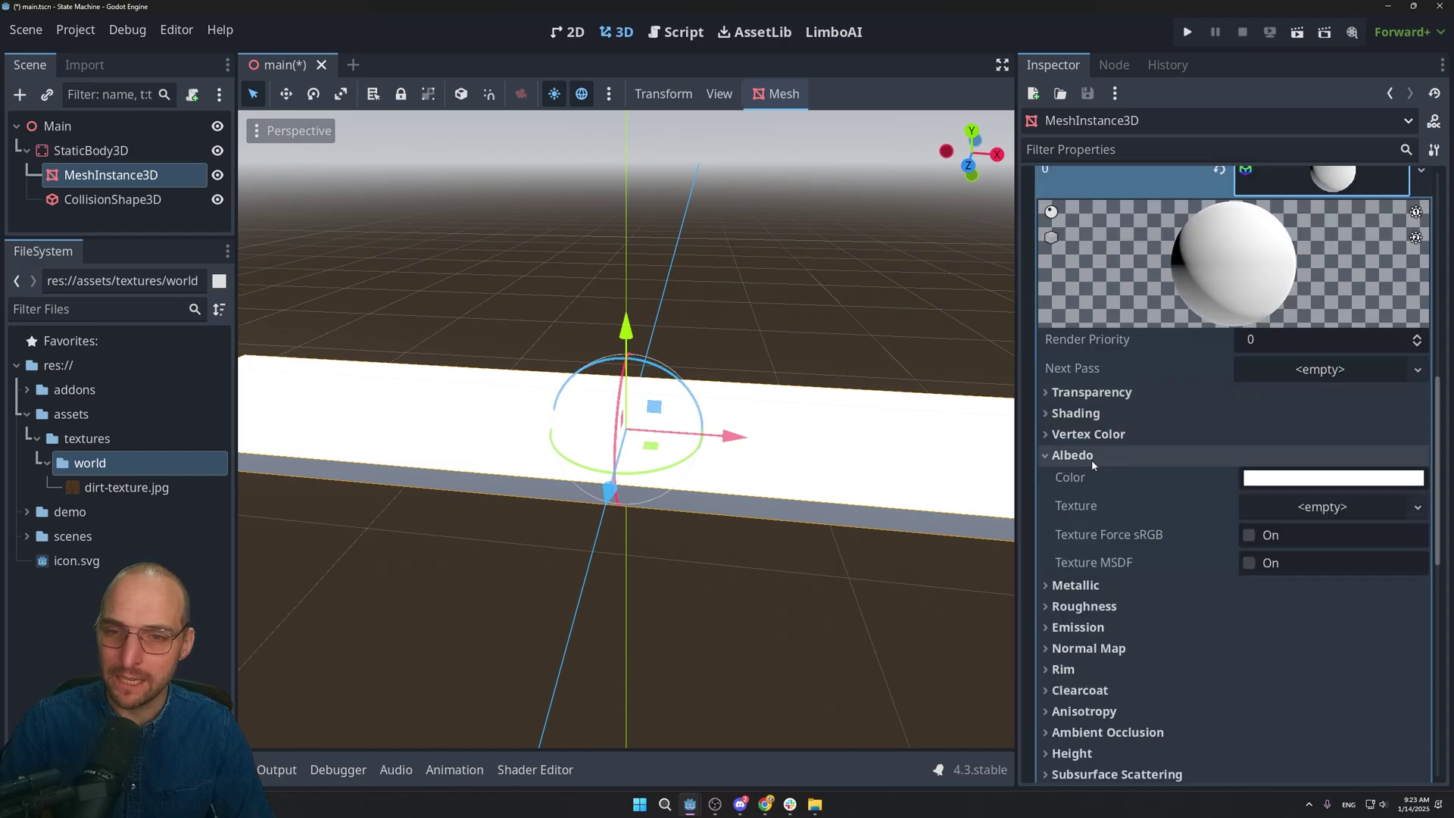
{"action": "left_click_drag", "start_coordinate": [126, 487], "coordinate": [1321, 503]}
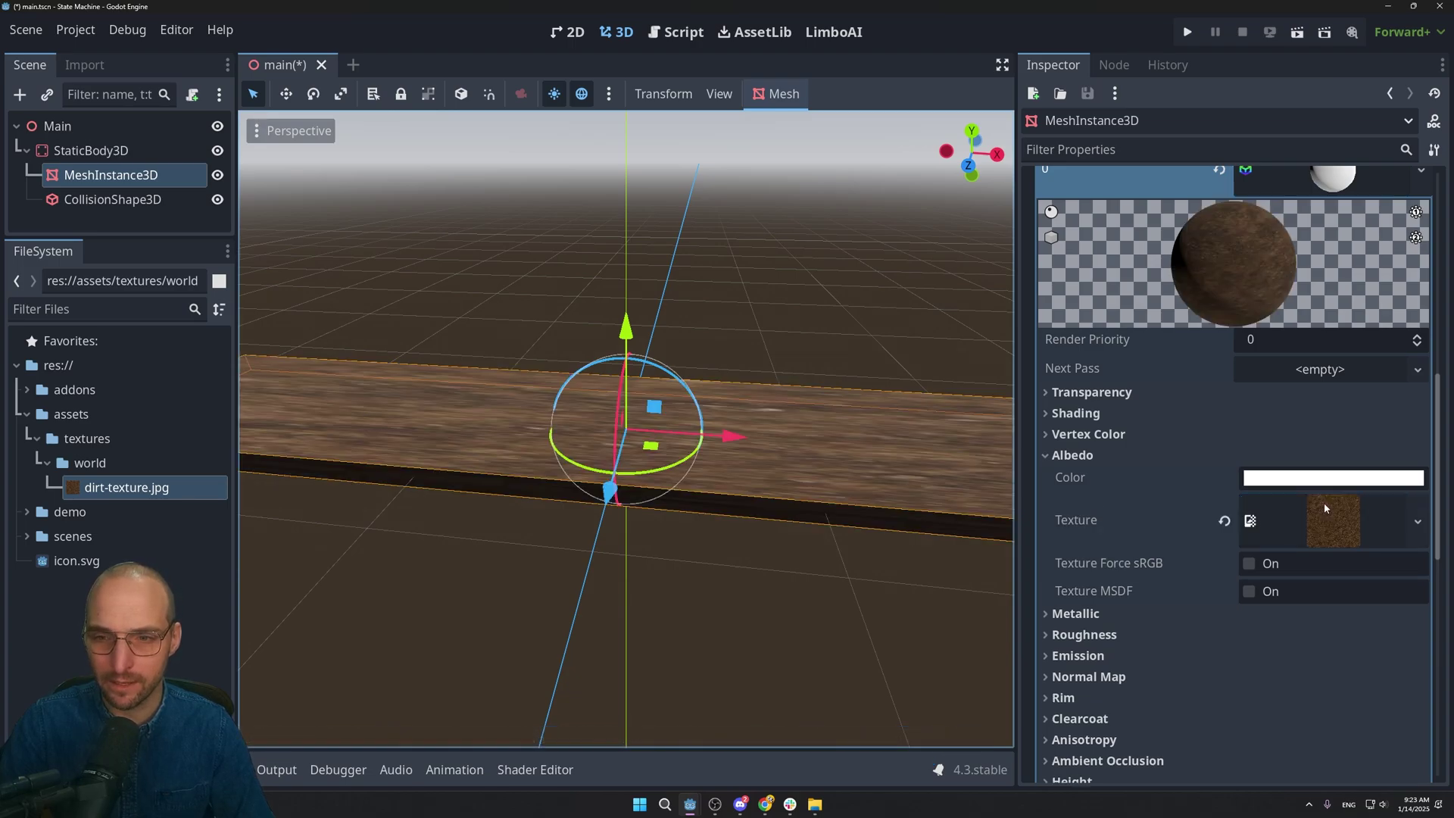
{"action": "scroll", "coordinate": [570, 466], "scroll_direction": "up", "scroll_amount": 2}
{"action": "middle_click_drag", "start_coordinate": [570, 466], "coordinate": [667, 477]}
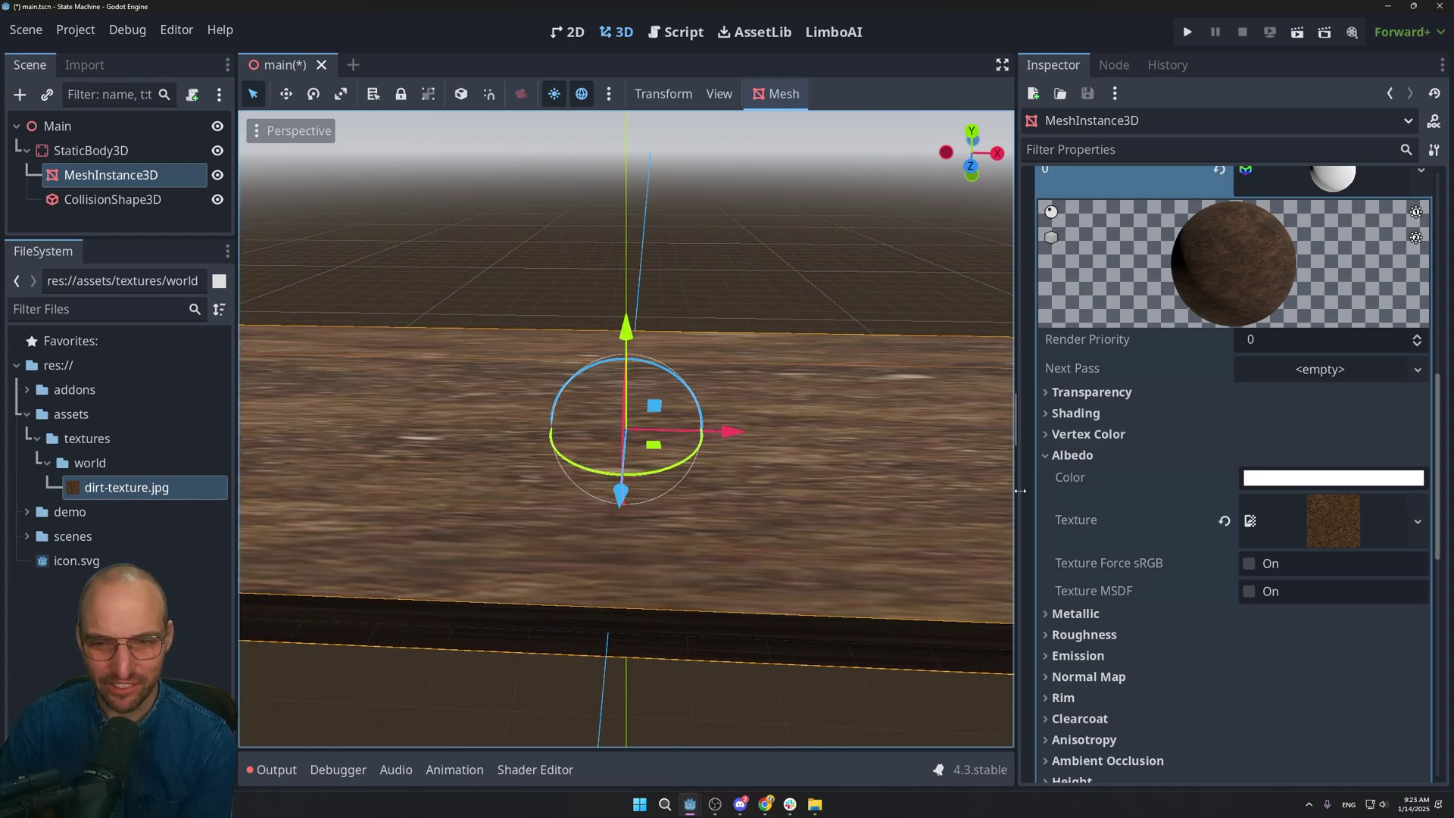
{"action": "scroll", "coordinate": [1061, 530], "scroll_direction": "down", "scroll_amount": 3}
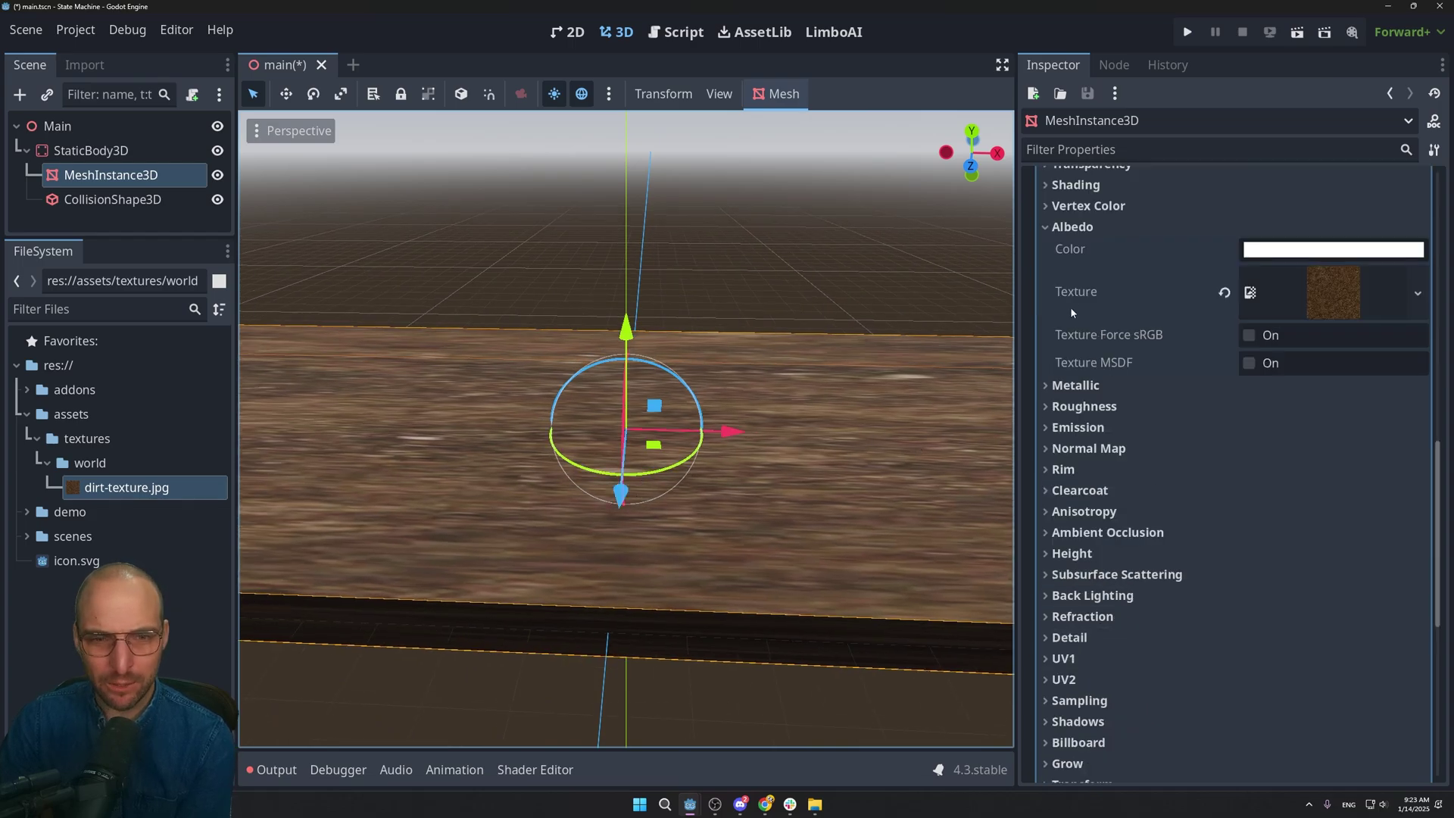
Step: Enable triplanar mapping on the dirt material and set its UV1 scale to 0.155
{"action": "left_click", "coordinate": [1063, 658]}
{"action": "scroll", "coordinate": [1071, 659], "scroll_direction": "down", "scroll_amount": 5}
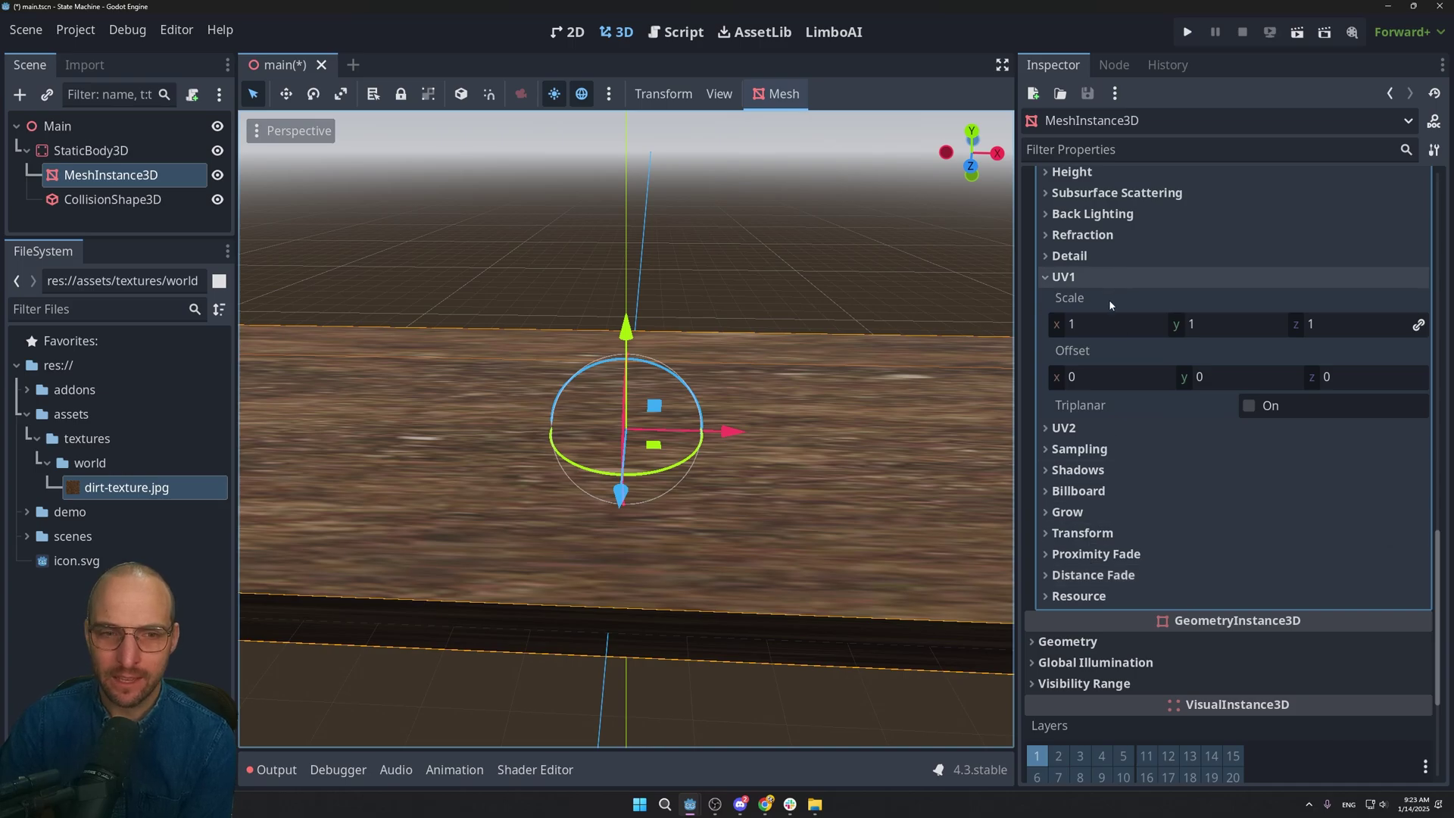
{"action": "left_click", "coordinate": [1247, 407]}
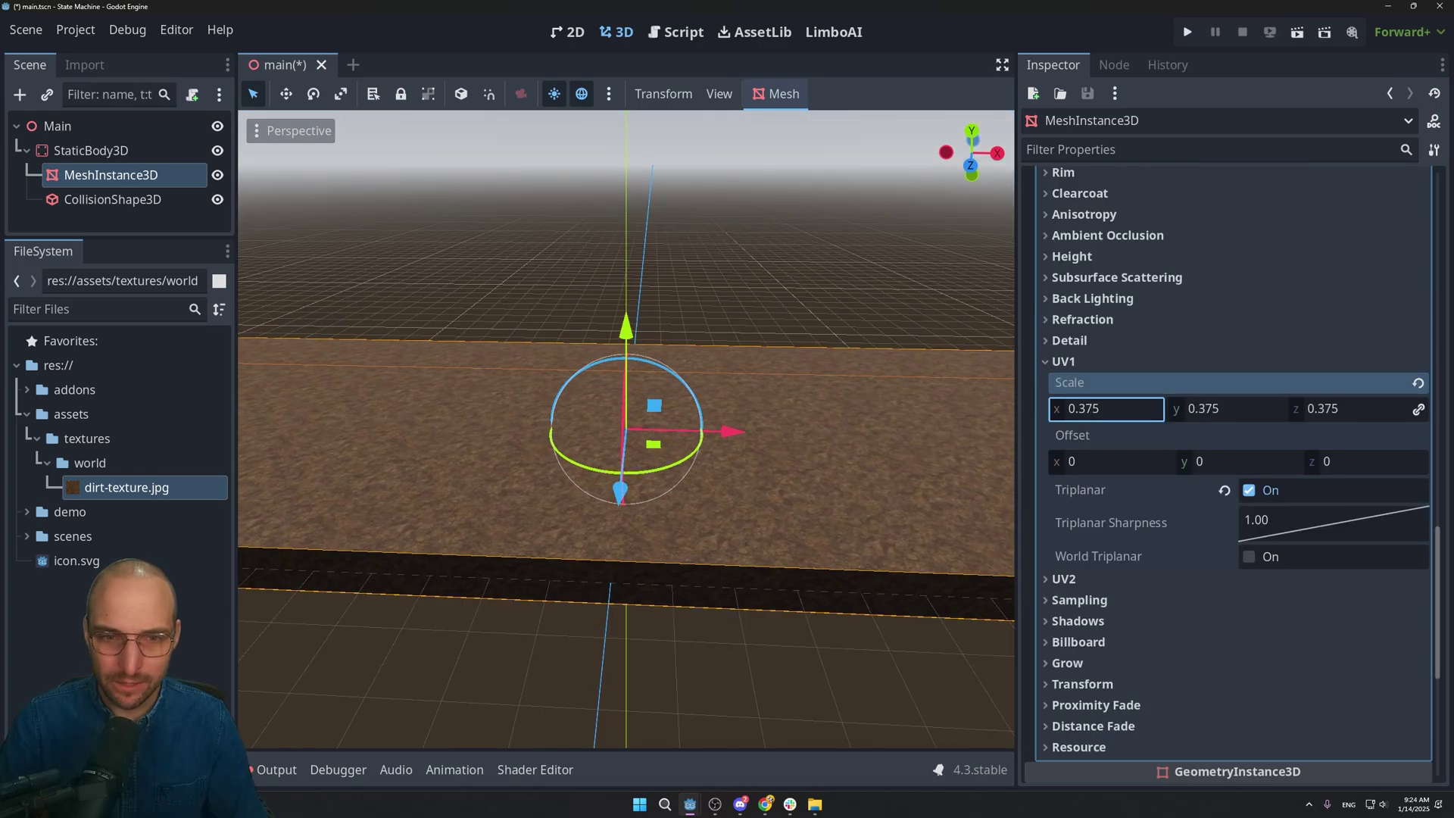
{"action": "left_click_drag", "start_coordinate": [1106, 408], "coordinate": [1039, 408]}
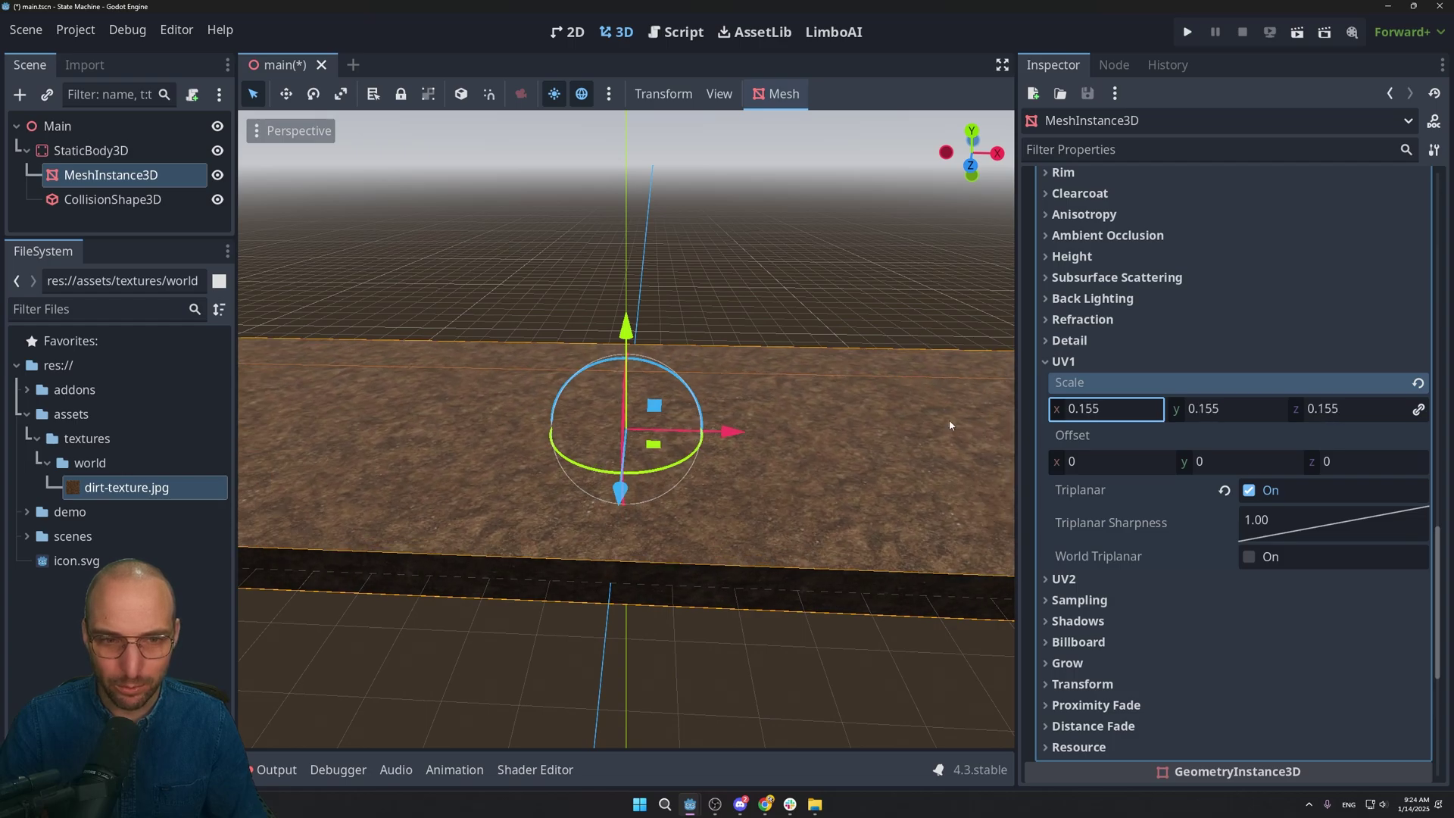
Step: Orbit the viewport to check the dirt texture tiling along the ground strip
{"action": "middle_click_drag", "start_coordinate": [948, 419], "coordinate": [815, 407]}
{"action": "scroll", "coordinate": [788, 415], "scroll_direction": "up", "scroll_amount": 2}
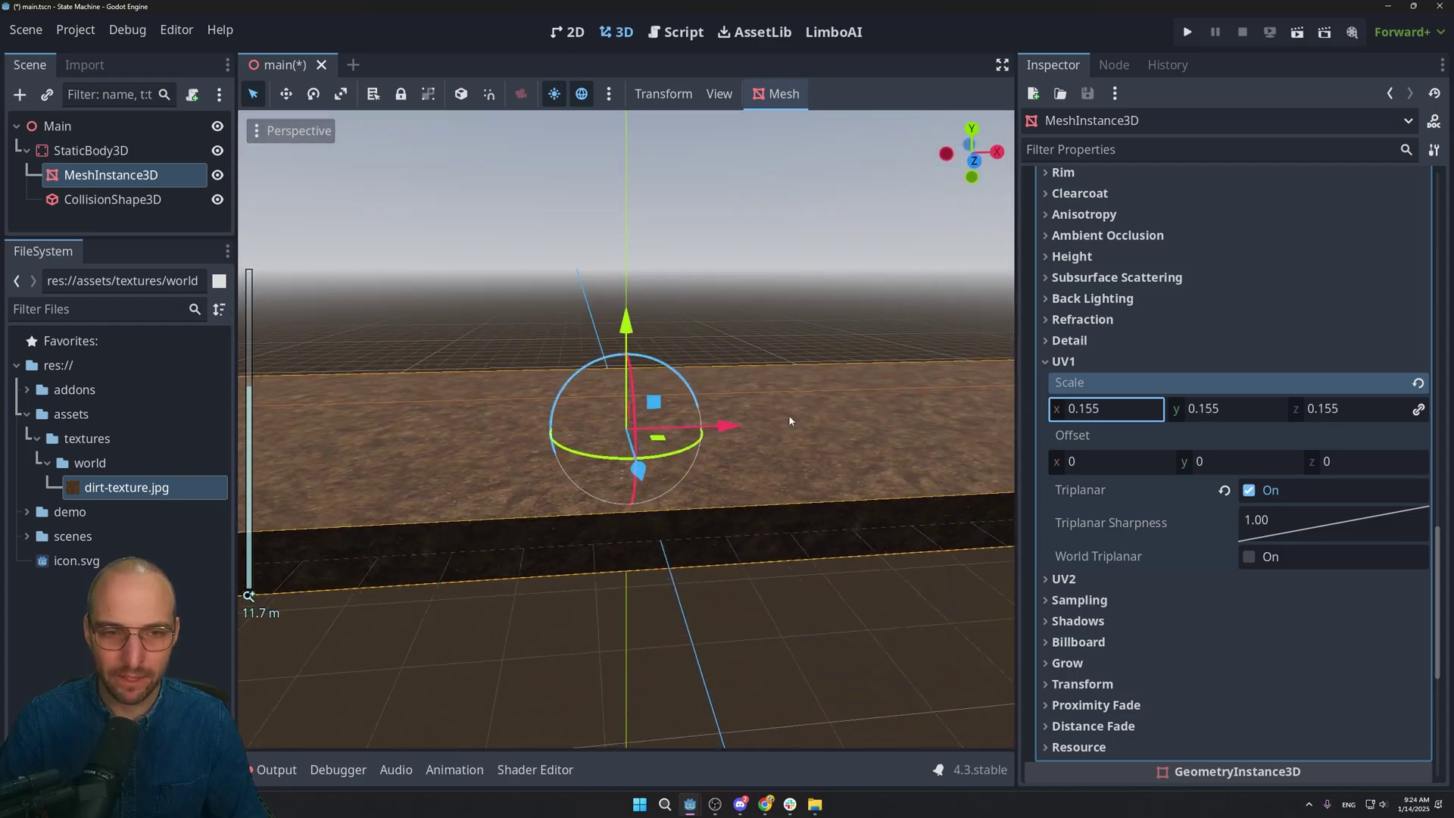
{"action": "scroll", "coordinate": [789, 415], "scroll_direction": "down", "scroll_amount": 8}
{"action": "mouse_move", "coordinate": [839, 311]}
{"action": "middle_mouse_down"}
{"action": "mouse_move", "coordinate": [651, 333]}
{"action": "mouse_move", "coordinate": [454, 318]}
{"action": "mouse_move", "coordinate": [821, 303]}
{"action": "middle_mouse_up"}
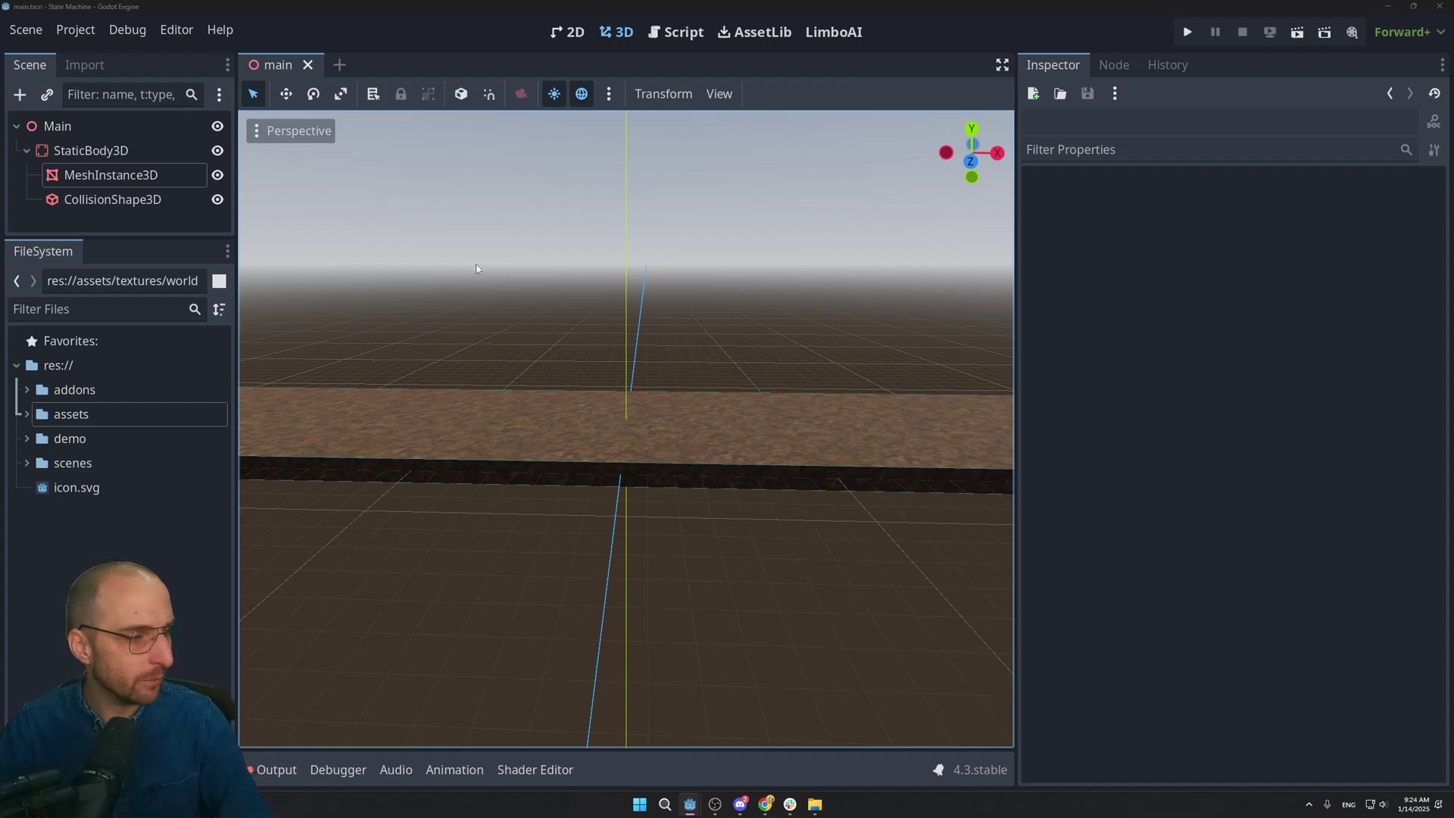
Step: Create a new 'agents' folder inside the scenes folder
{"action": "left_click", "coordinate": [27, 463]}
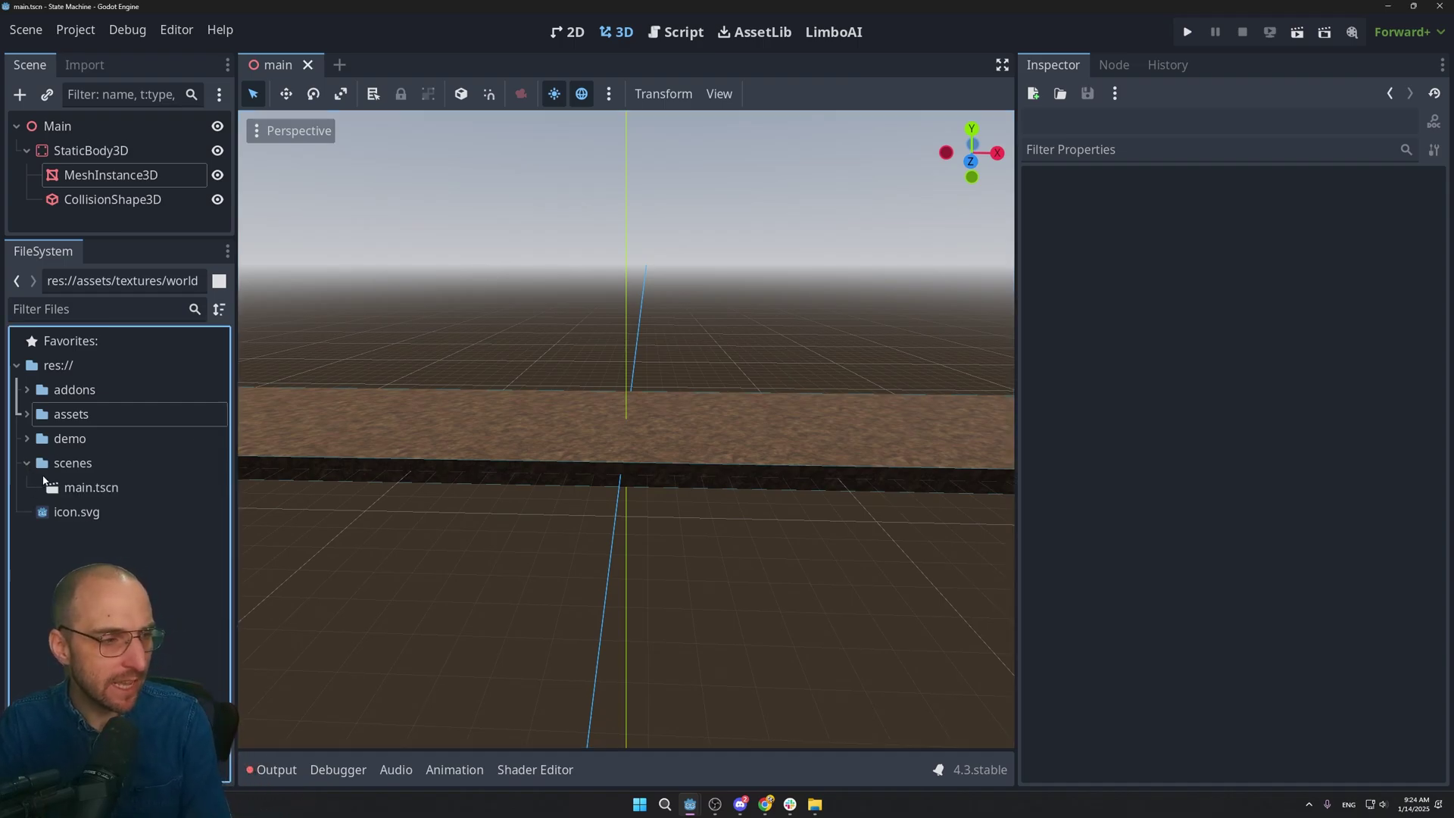
{"action": "left_click", "coordinate": [106, 464]}
{"action": "right_click", "coordinate": [114, 464]}
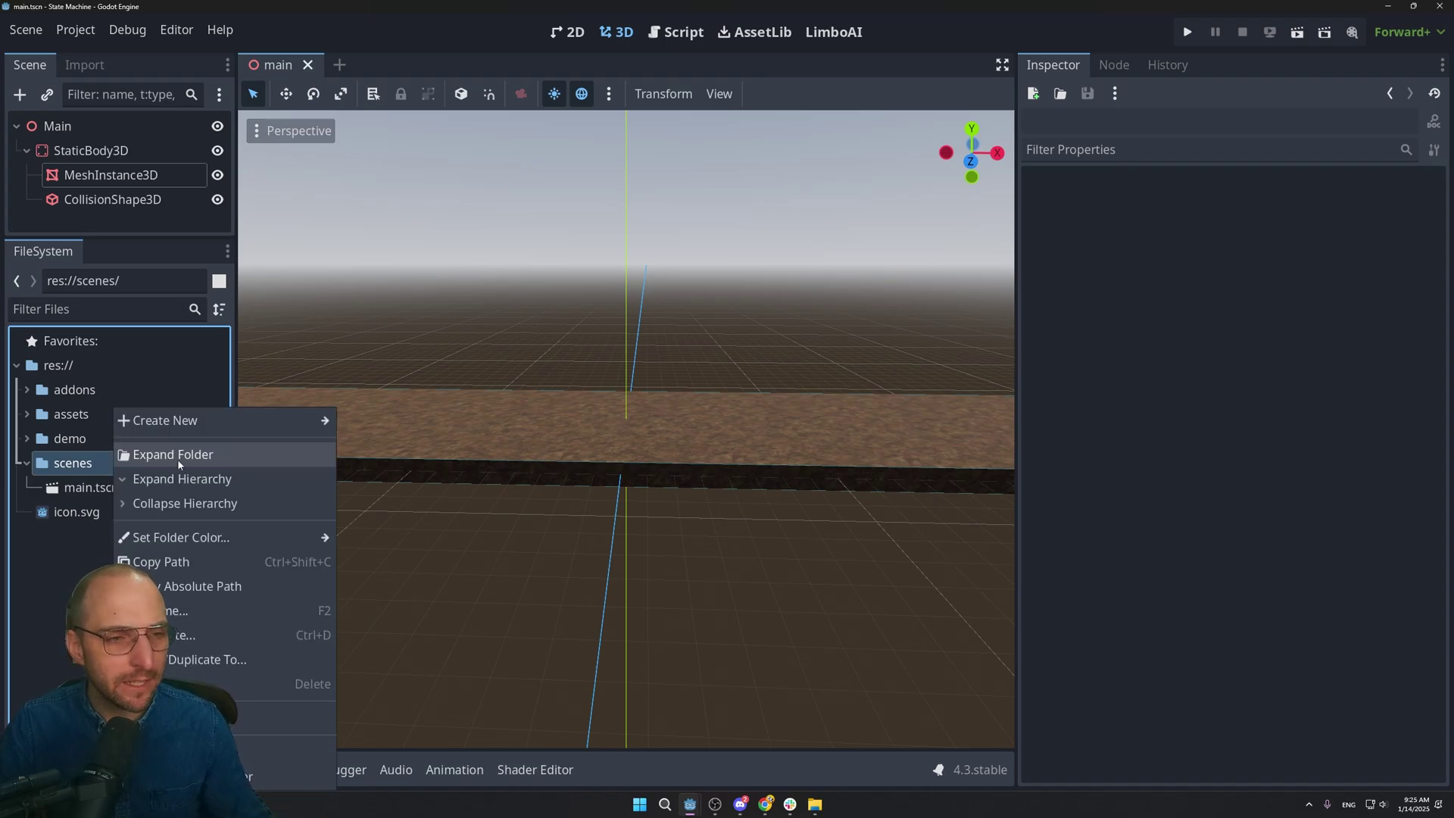
{"action": "mouse_move", "coordinate": [258, 429]}
{"action": "left_click", "coordinate": [383, 423]}
{"action": "type", "text": "agents"}
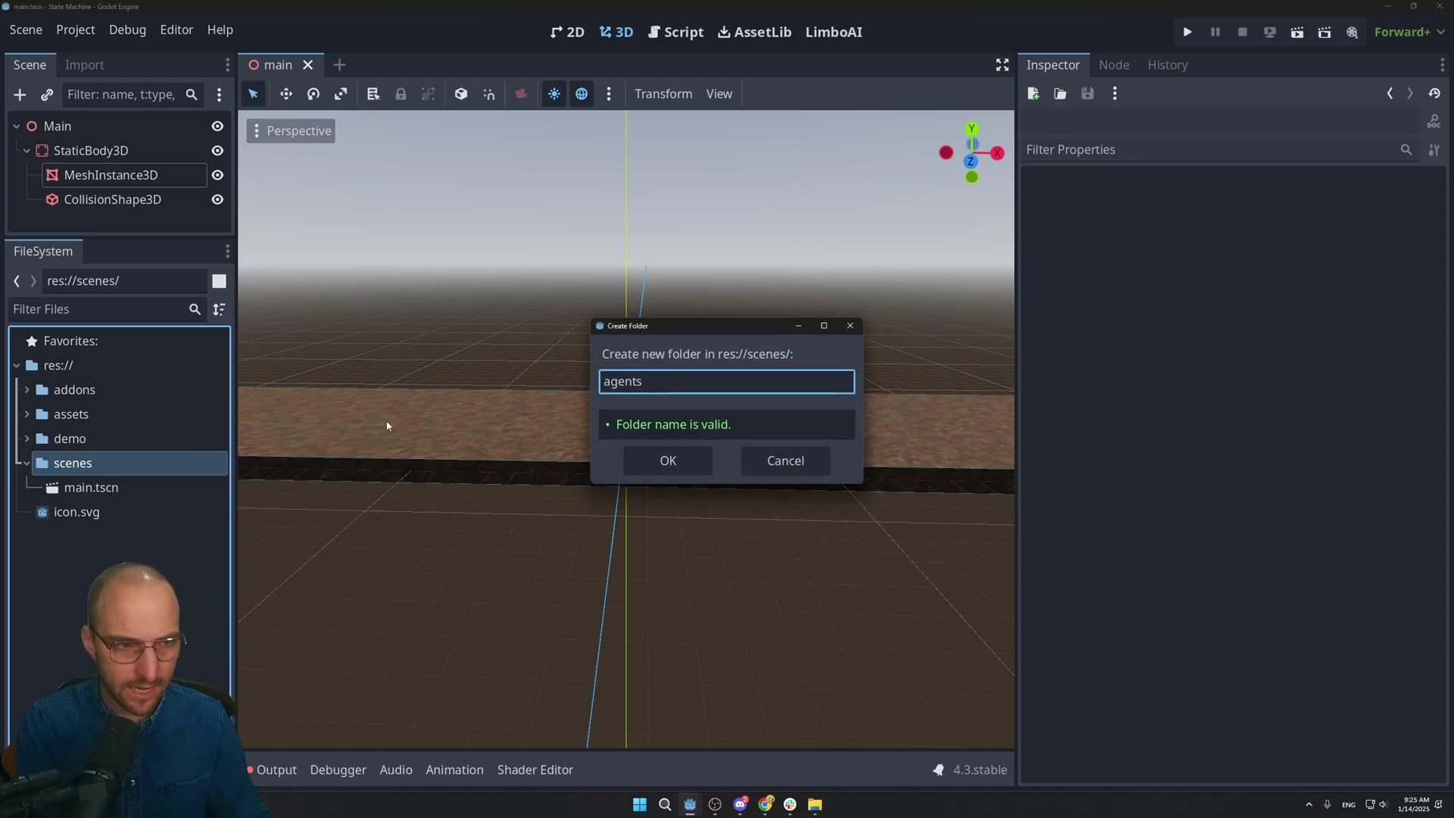
{"action": "key", "text": "Return"}
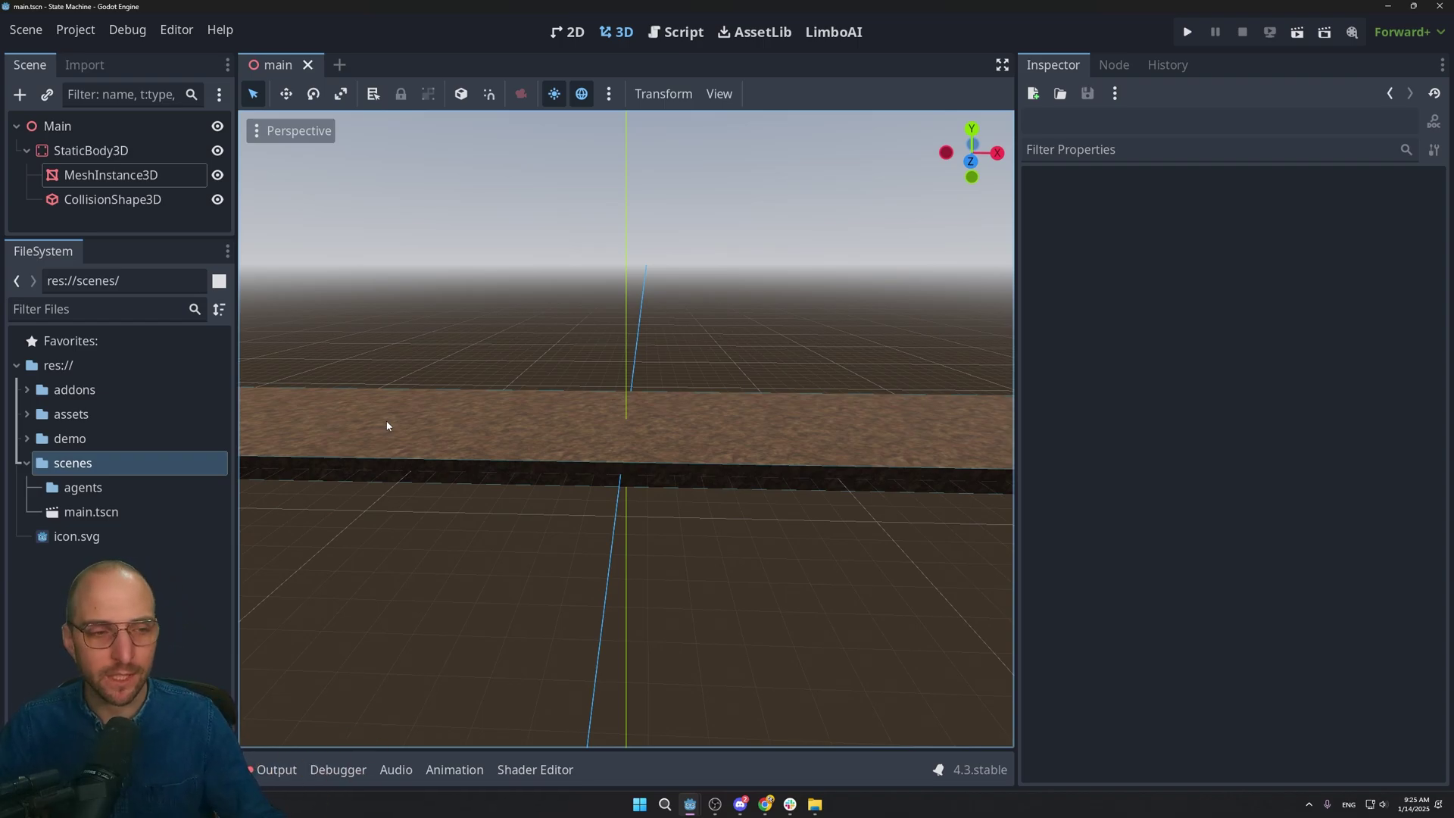
Step: Create a 'player' folder inside agents and select it
{"action": "left_click", "coordinate": [100, 490]}
{"action": "right_click", "coordinate": [101, 491]}
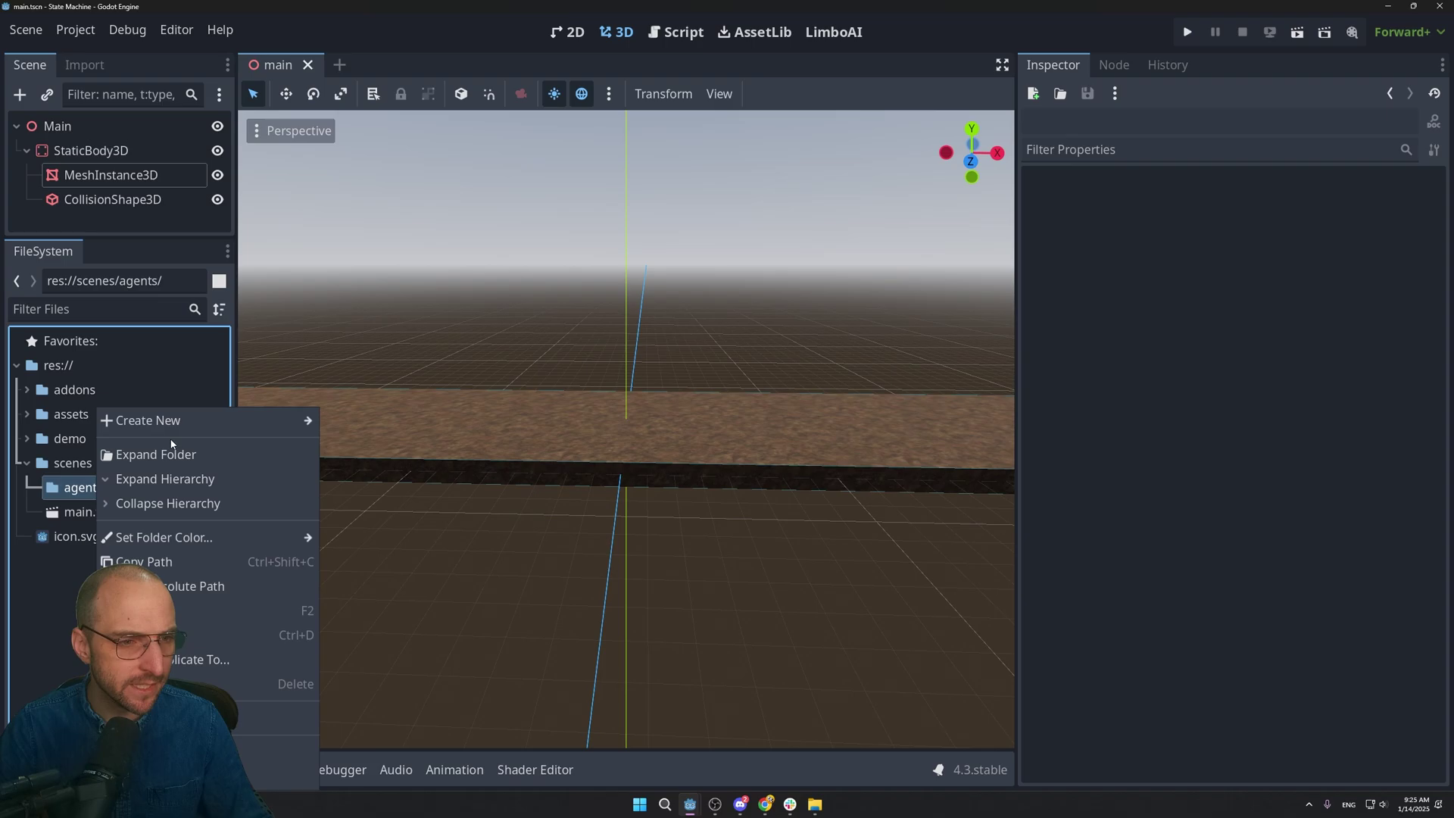
{"action": "mouse_move", "coordinate": [121, 416]}
{"action": "left_click", "coordinate": [367, 425]}
{"action": "type", "text": "player"}
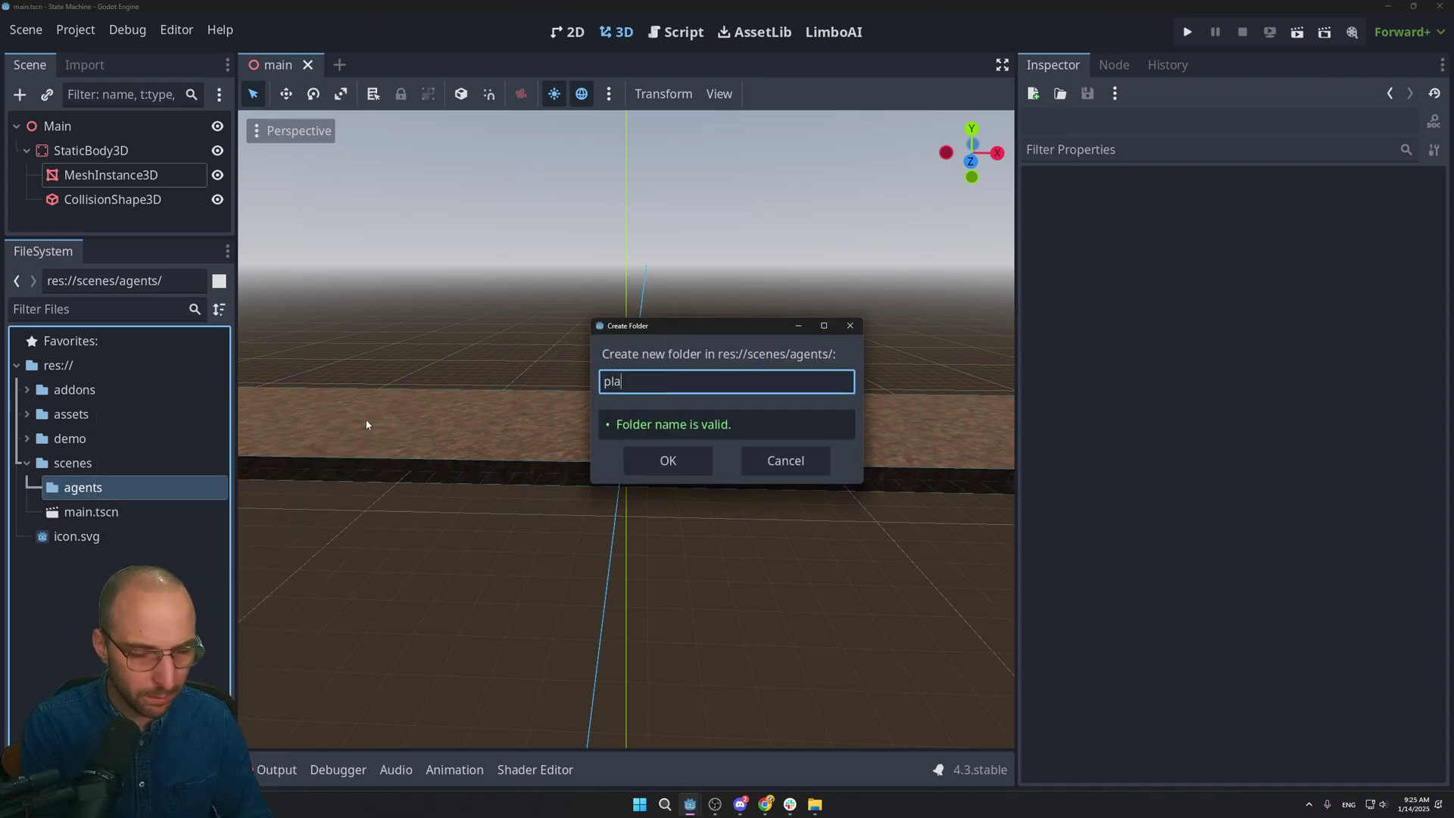
{"action": "left_click", "coordinate": [666, 460]}
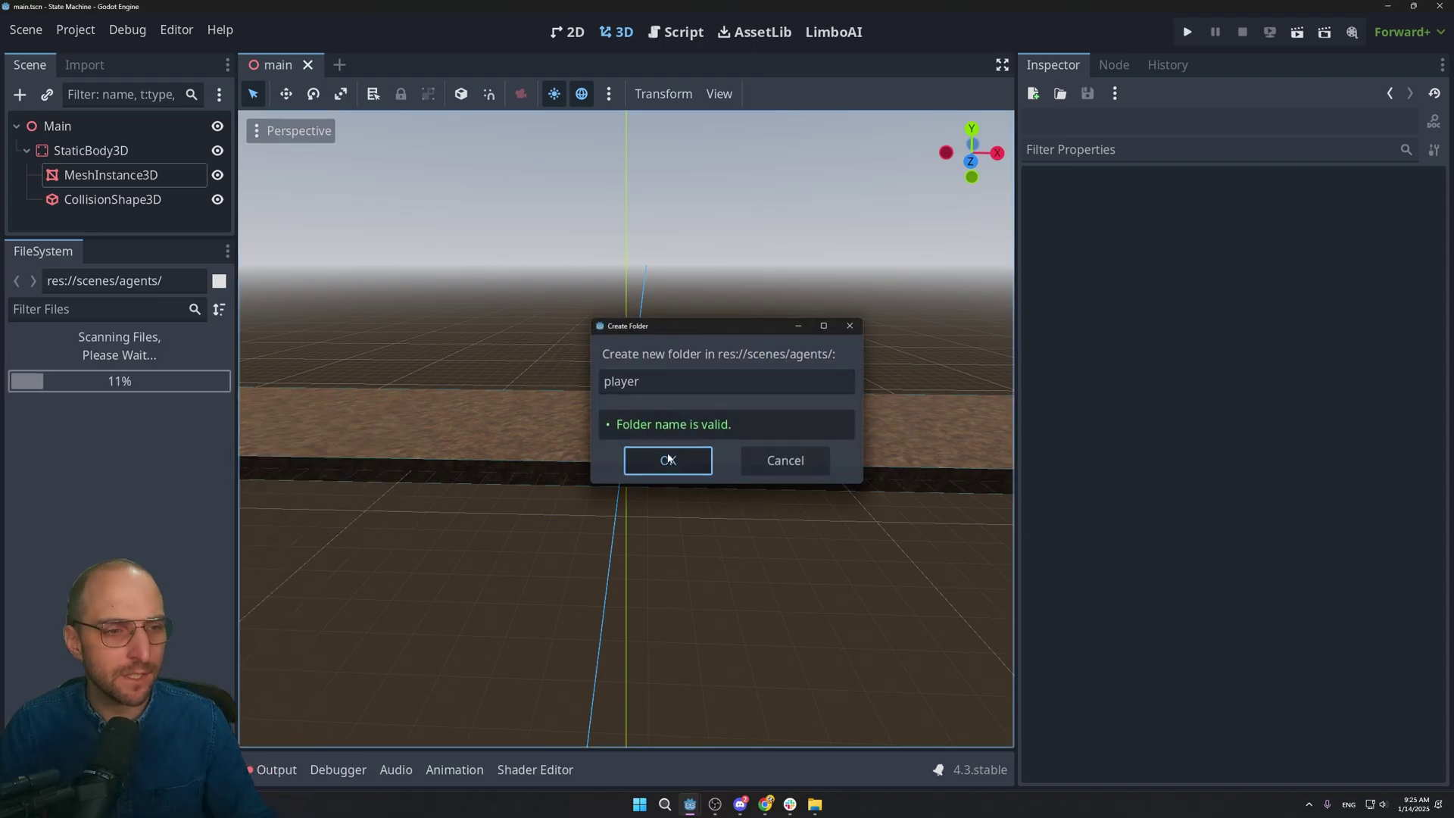
{"action": "left_click", "coordinate": [35, 489]}
{"action": "left_click", "coordinate": [91, 512]}
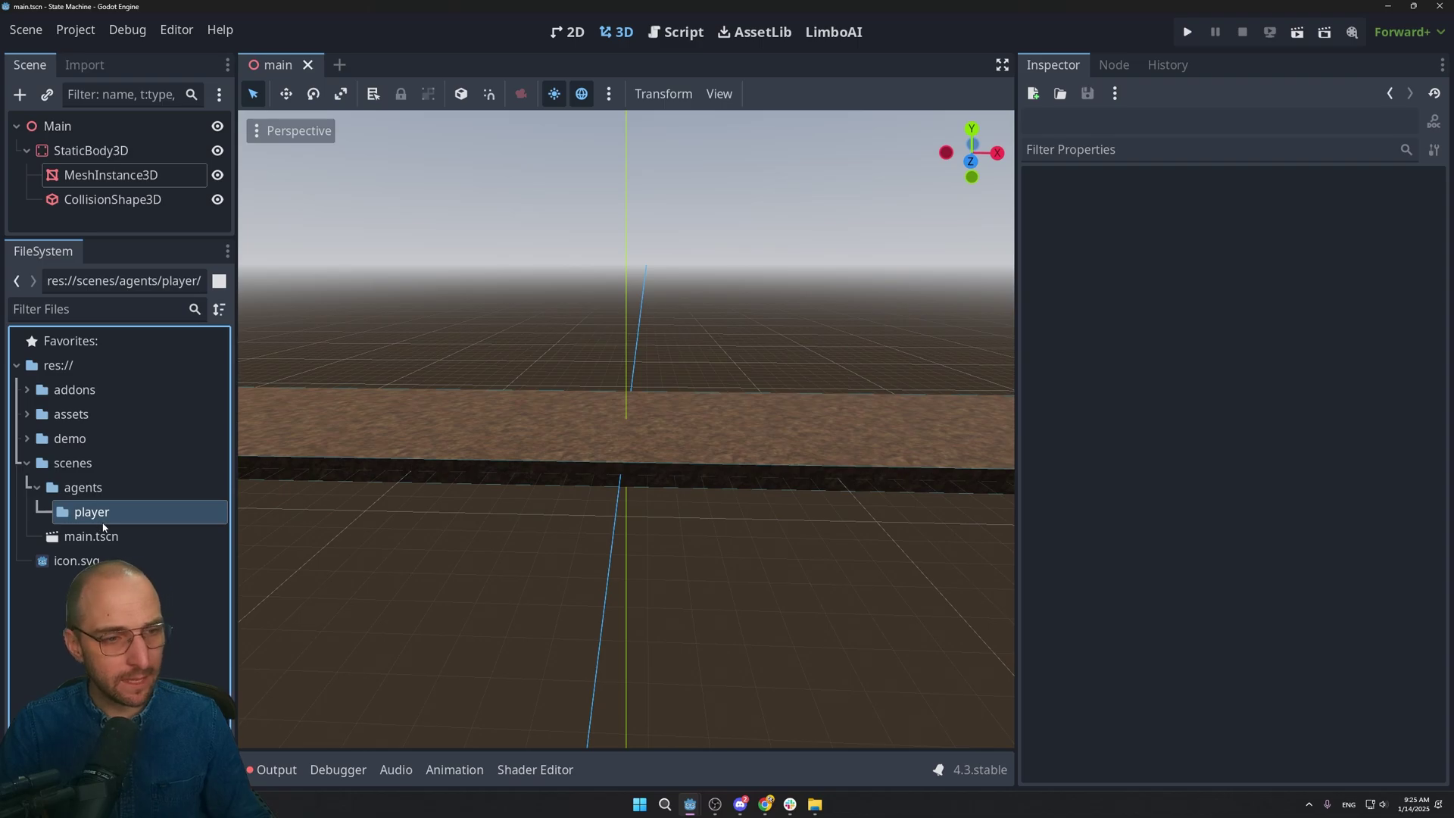
Step: Create a 'player' scene in scenes/agents/player with a CharacterBody3D root node
{"action": "right_click", "coordinate": [103, 517]}
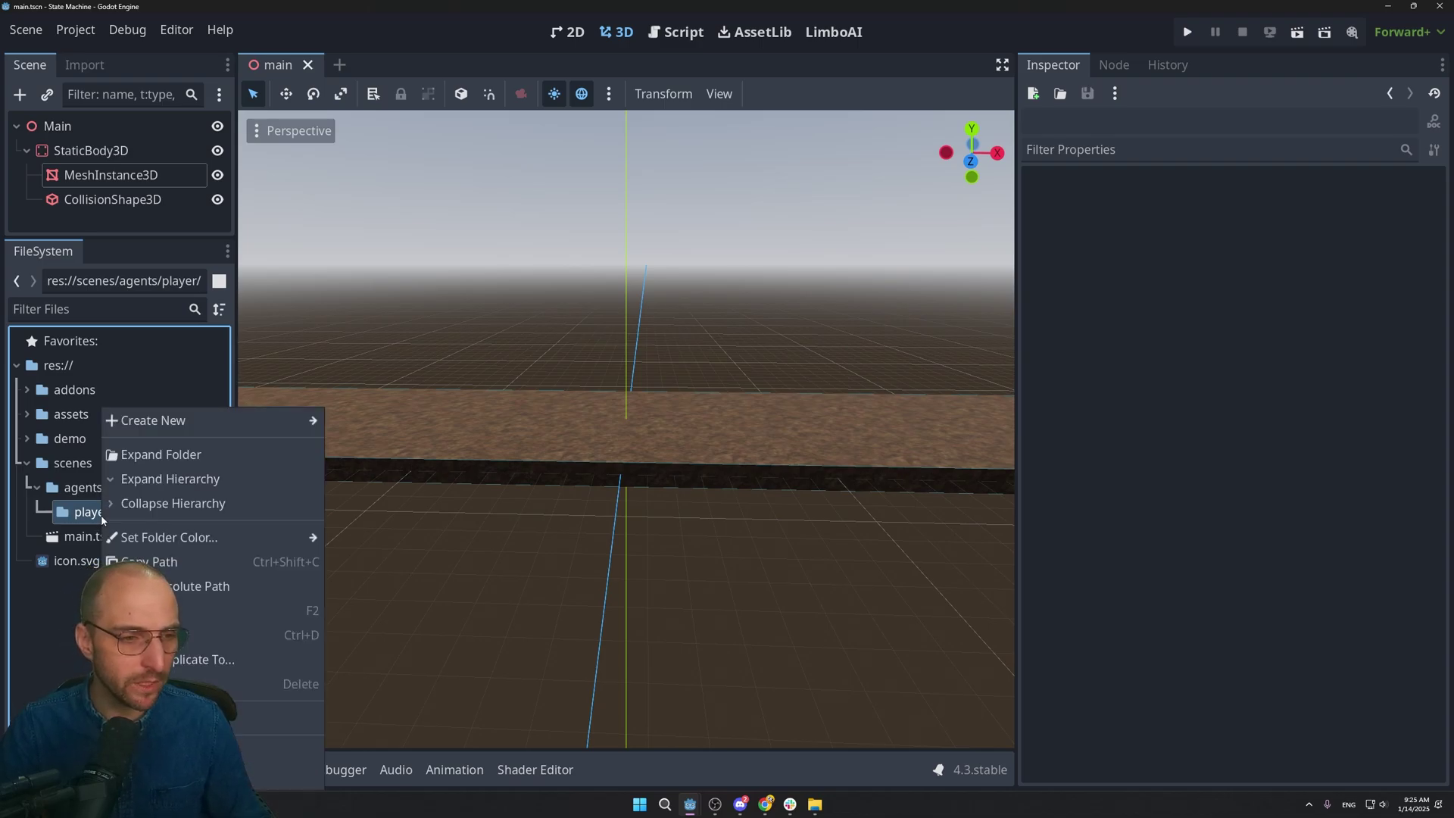
{"action": "mouse_move", "coordinate": [315, 429]}
{"action": "left_click", "coordinate": [366, 447]}
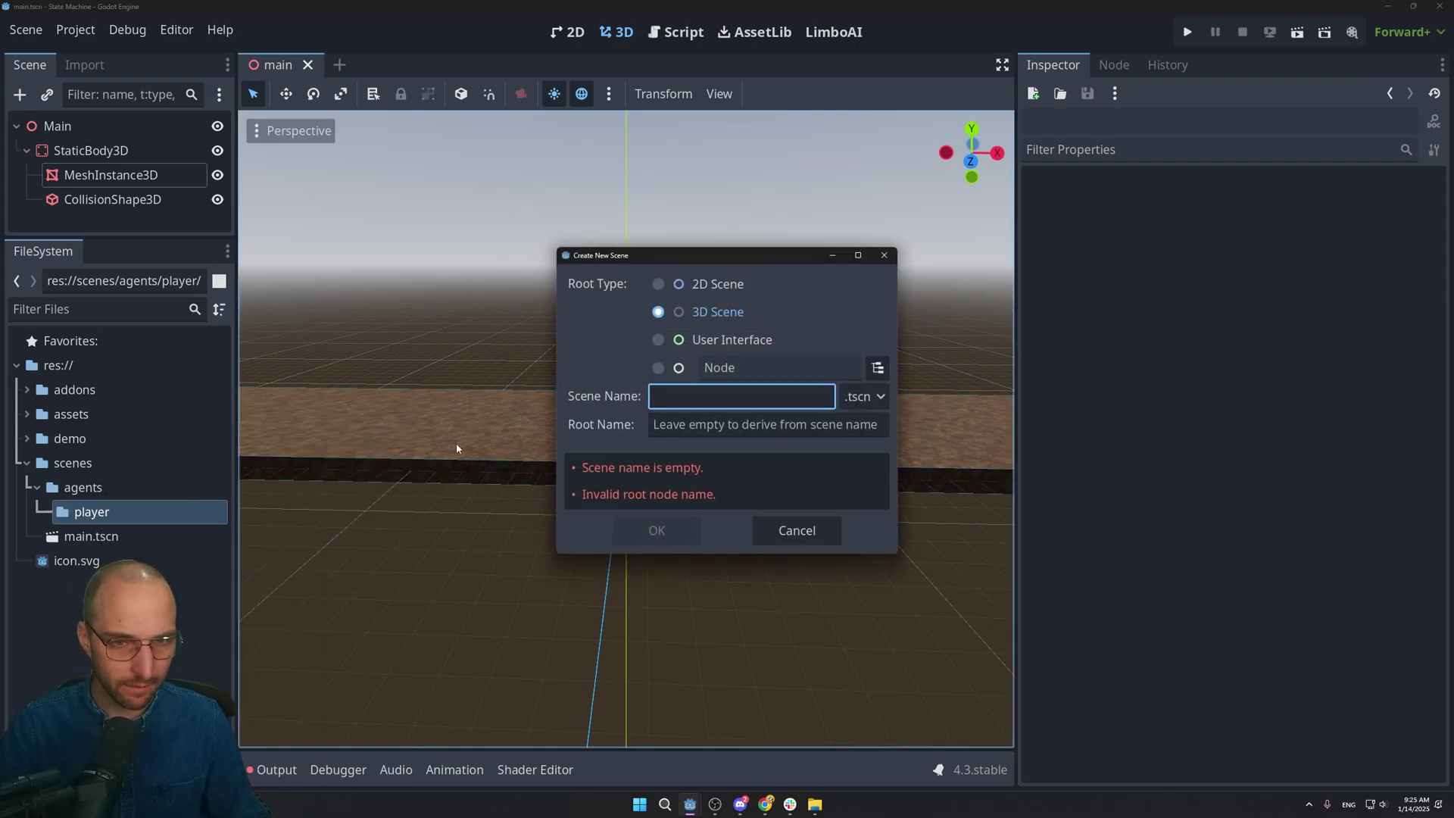
{"action": "type", "text": "player"}
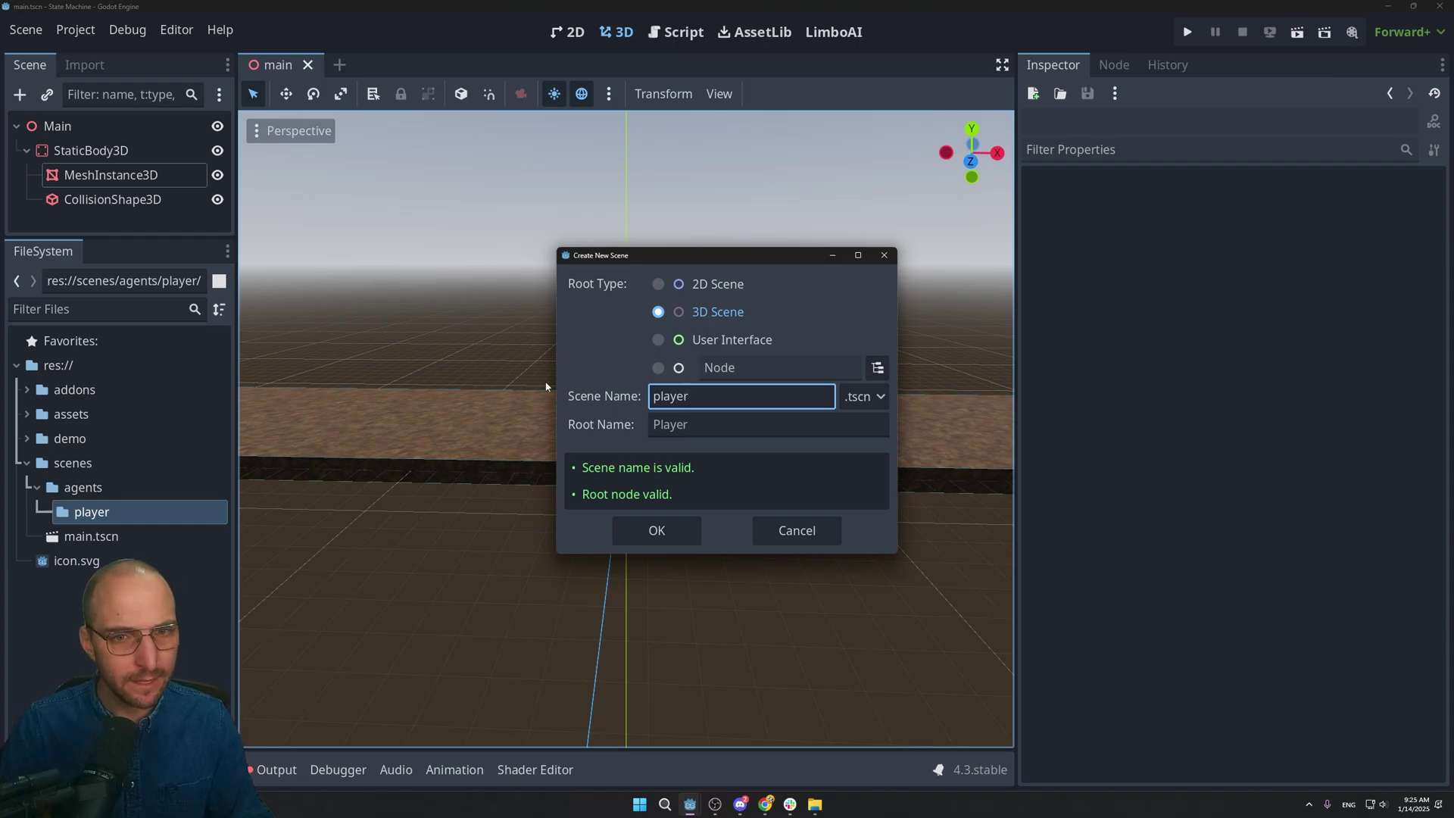
{"action": "left_click", "coordinate": [879, 370]}
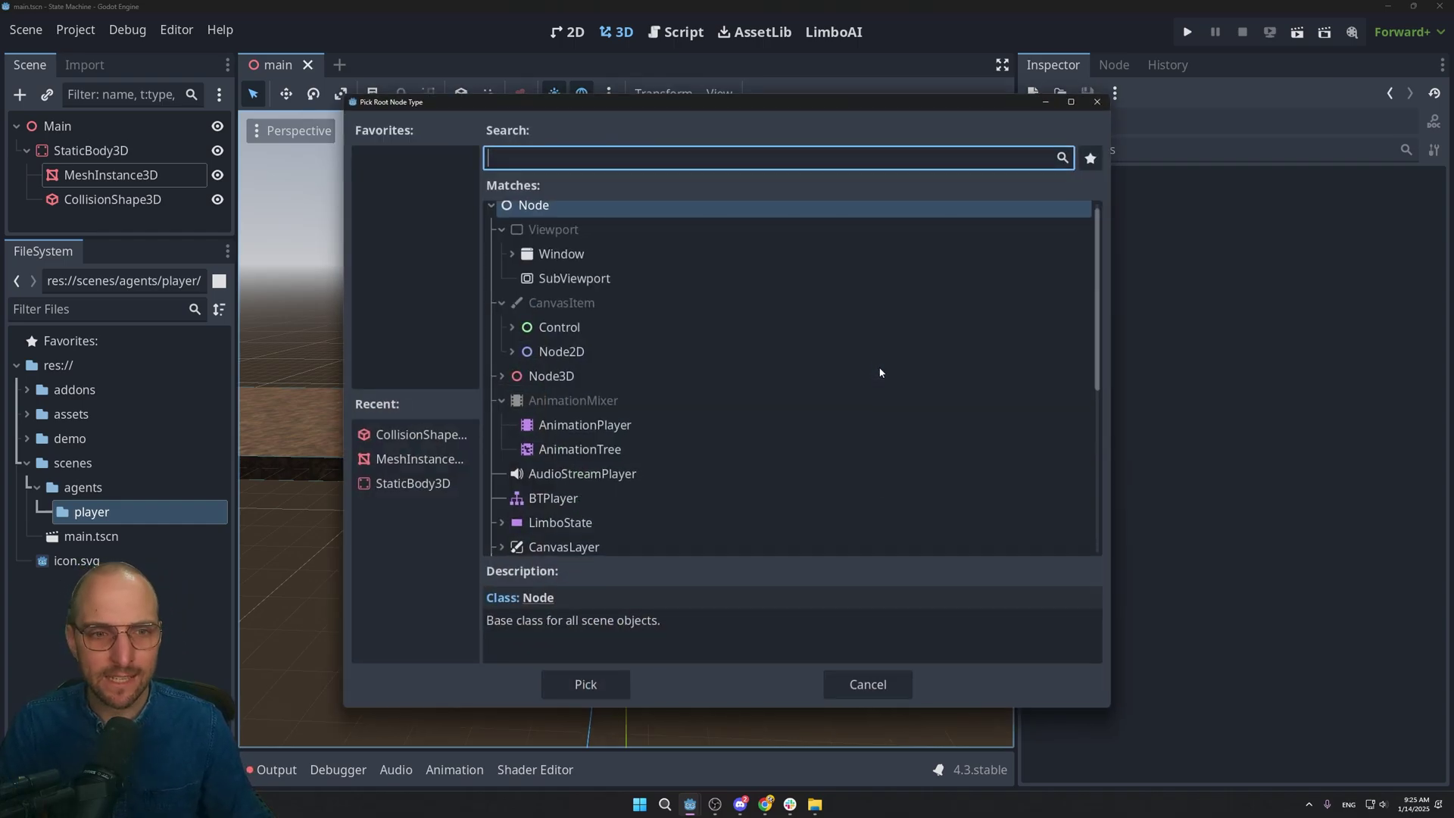
{"action": "type", "text": "char"}
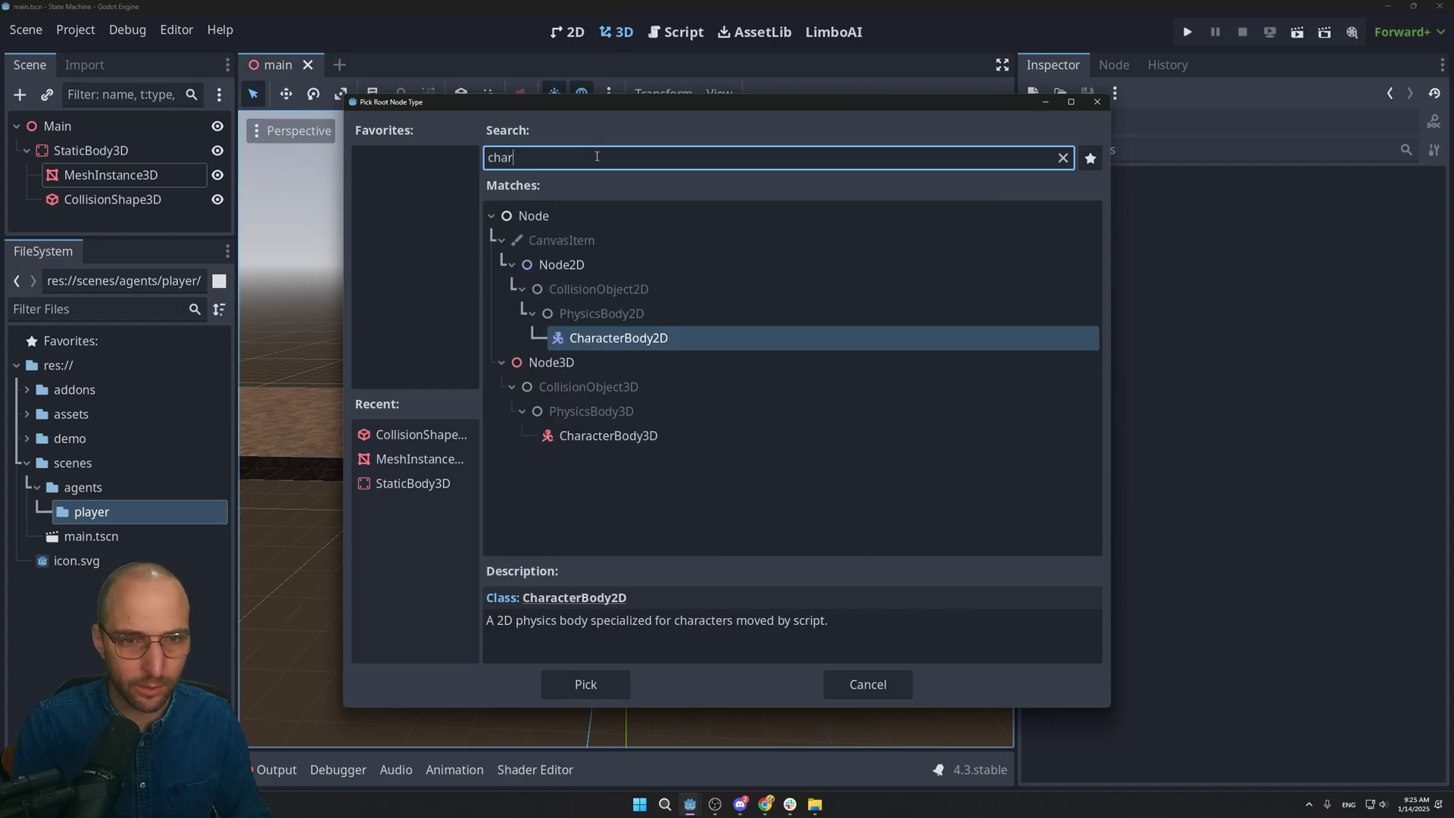
{"action": "left_click", "coordinate": [634, 439]}
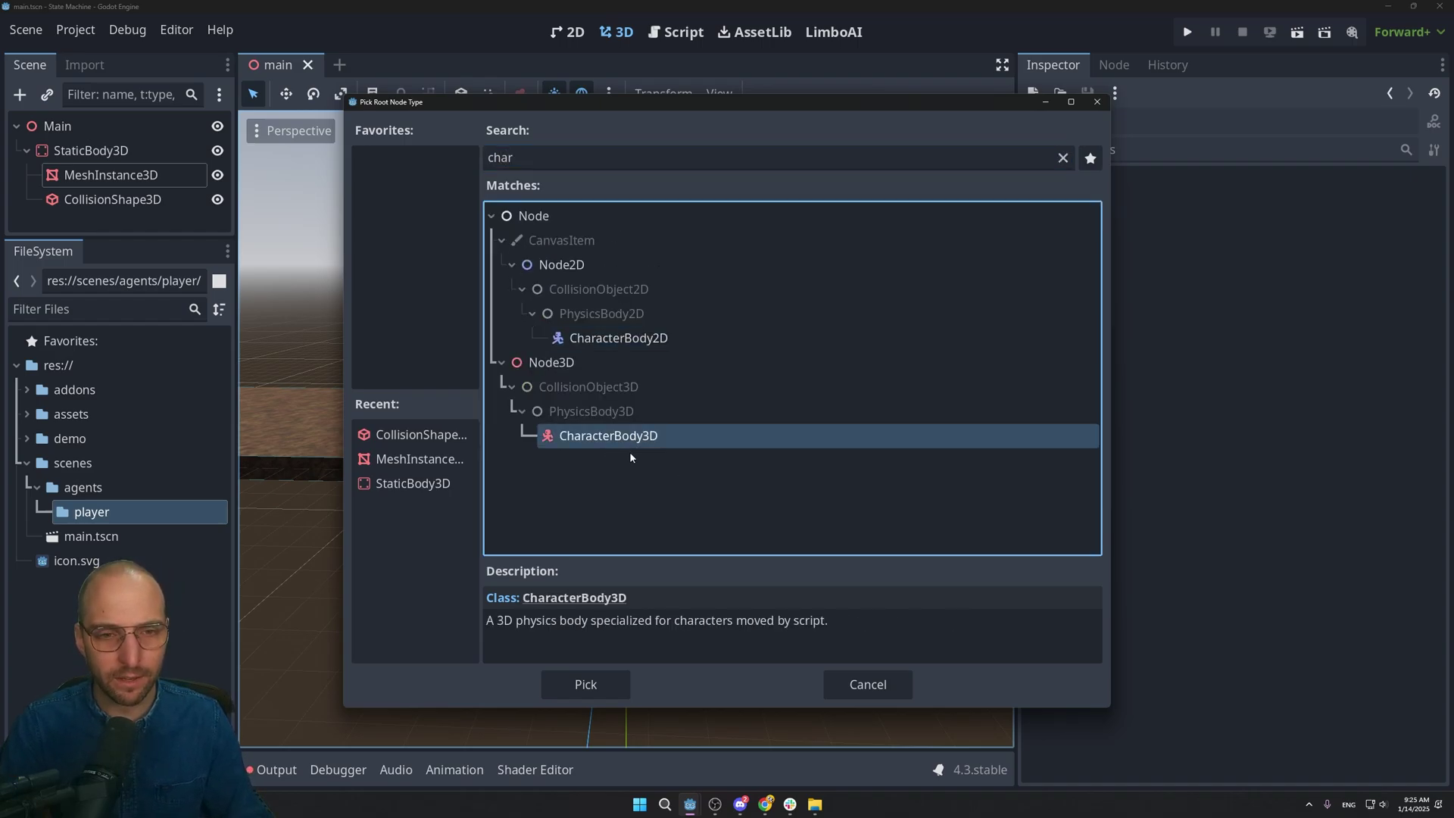
{"action": "key", "text": "Return"}
{"action": "left_click", "coordinate": [671, 534]}
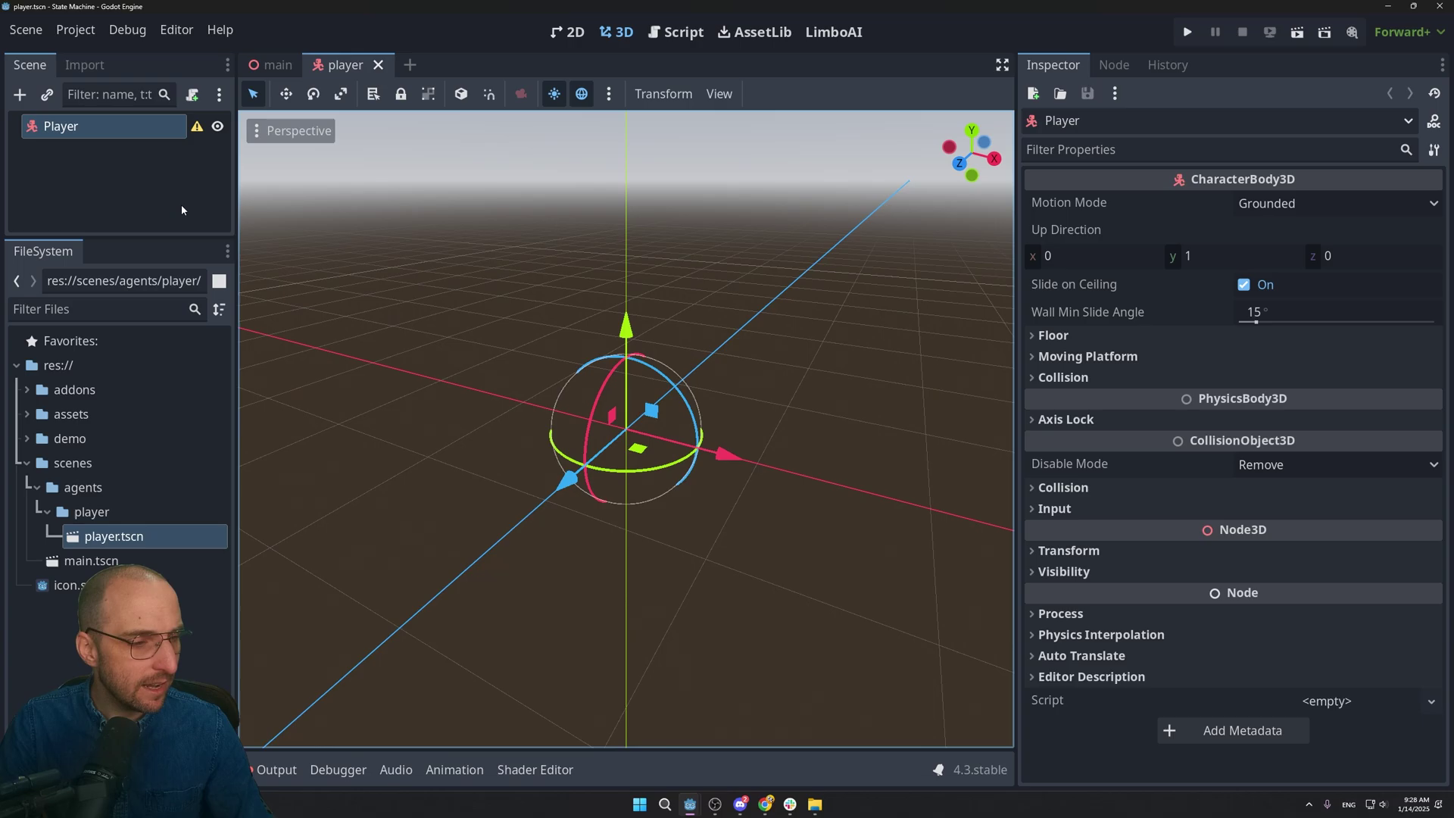
Step: Add a Sprite3D child under the Player node, found by searching 'sprite'
{"action": "right_click", "coordinate": [88, 131]}
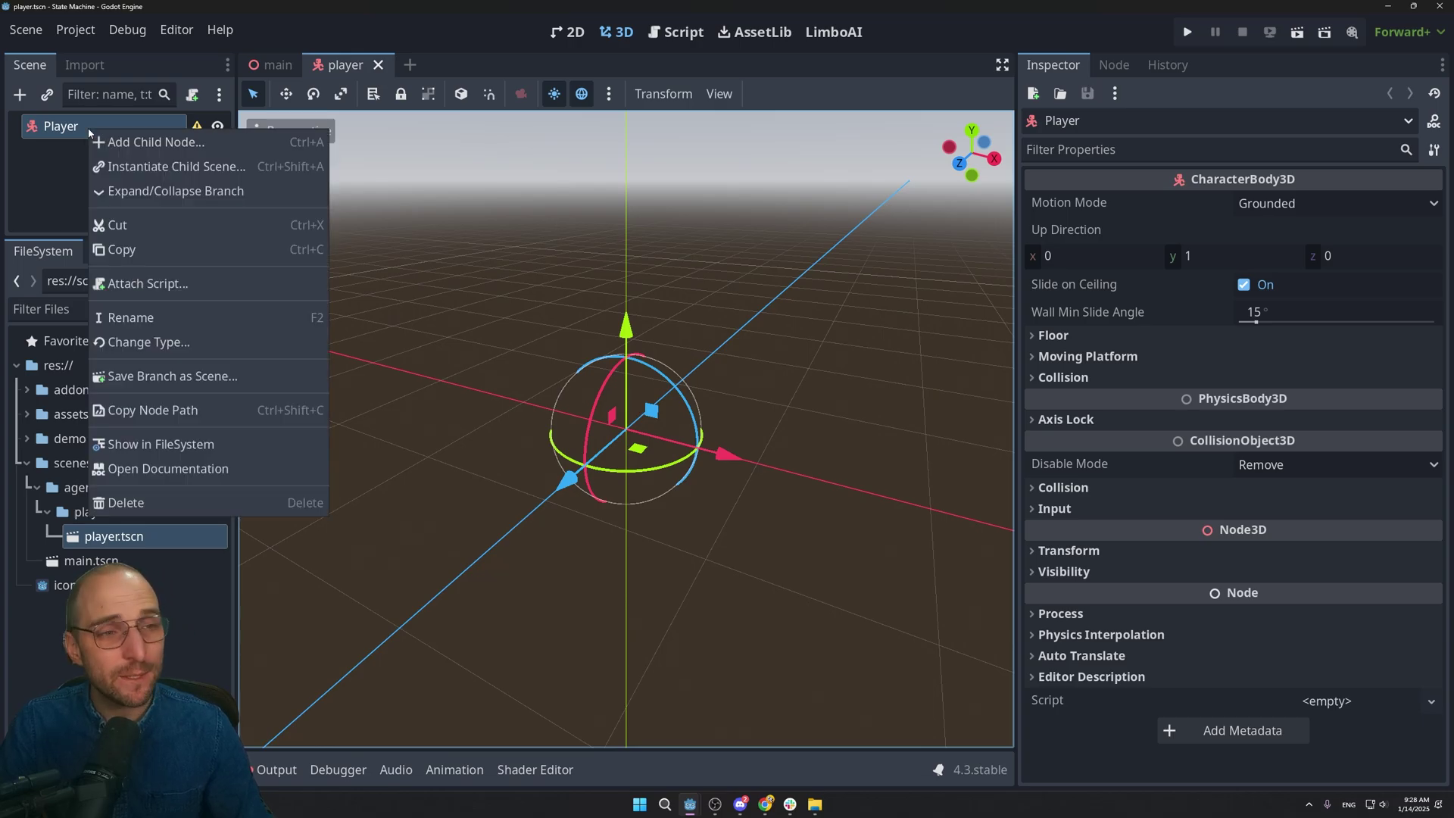
{"action": "left_click", "coordinate": [134, 144]}
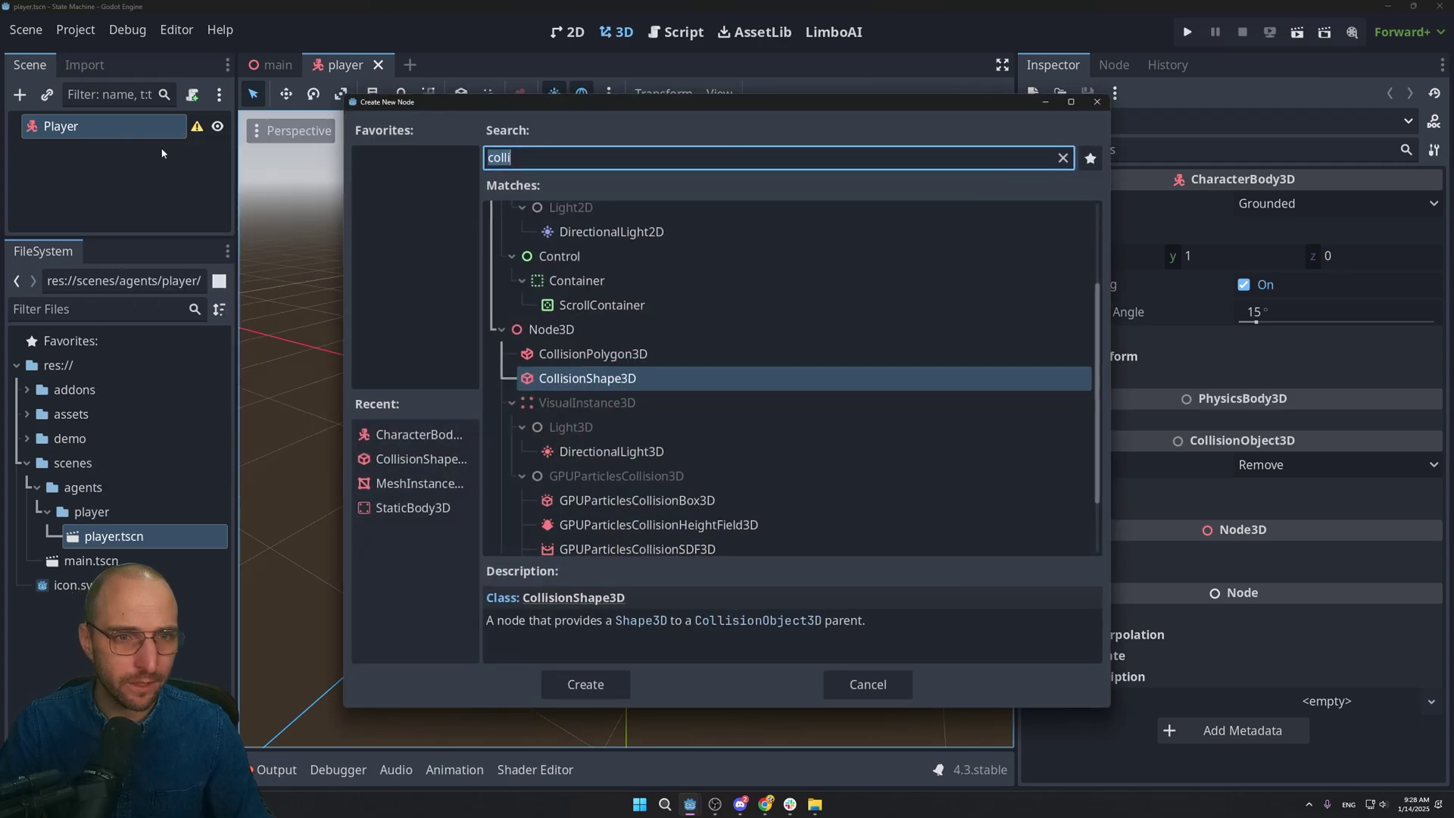
{"action": "type", "text": "spir"}
{"action": "key", "text": "BackSpace"}
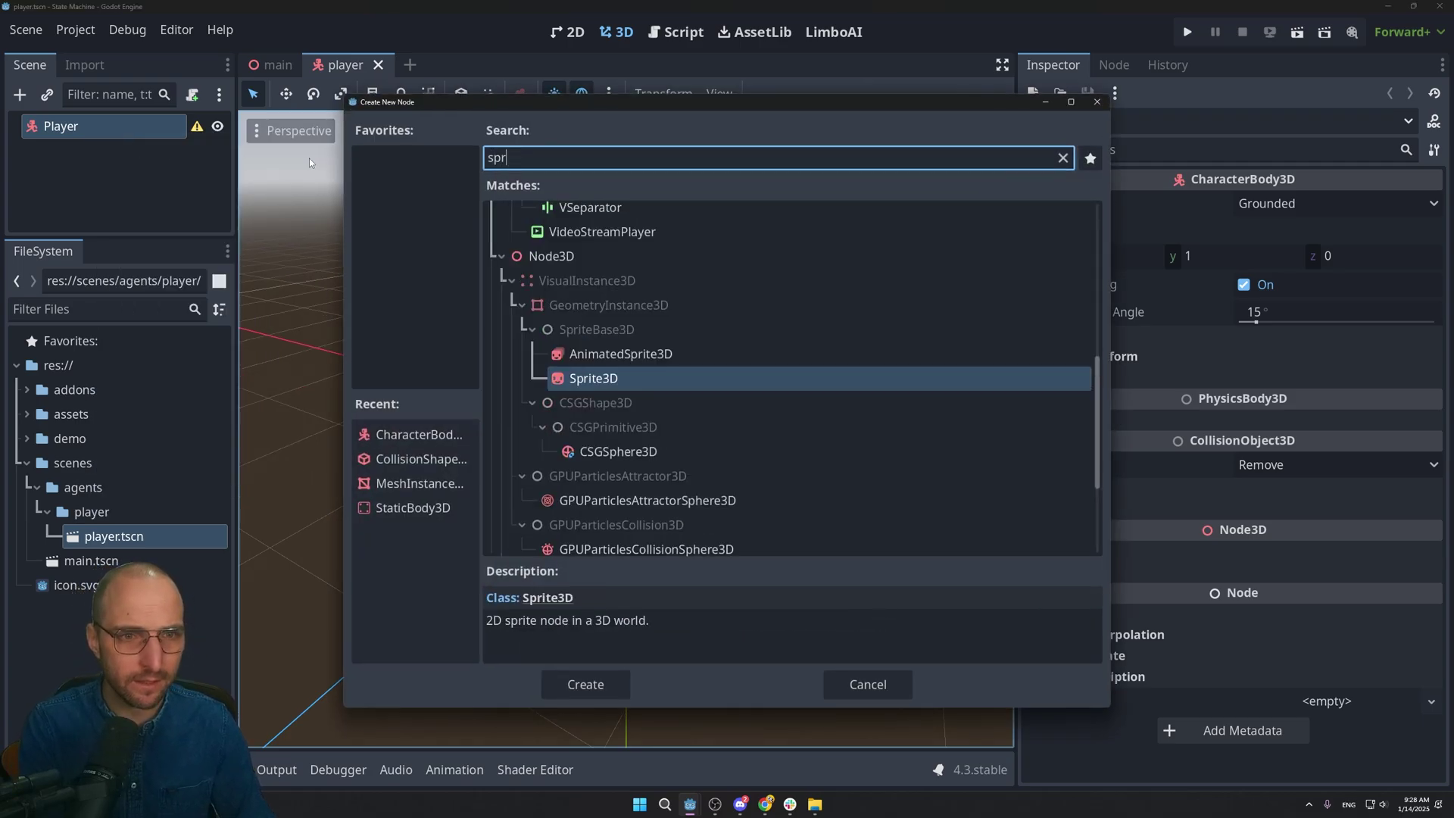
{"action": "type", "text": "rite"}
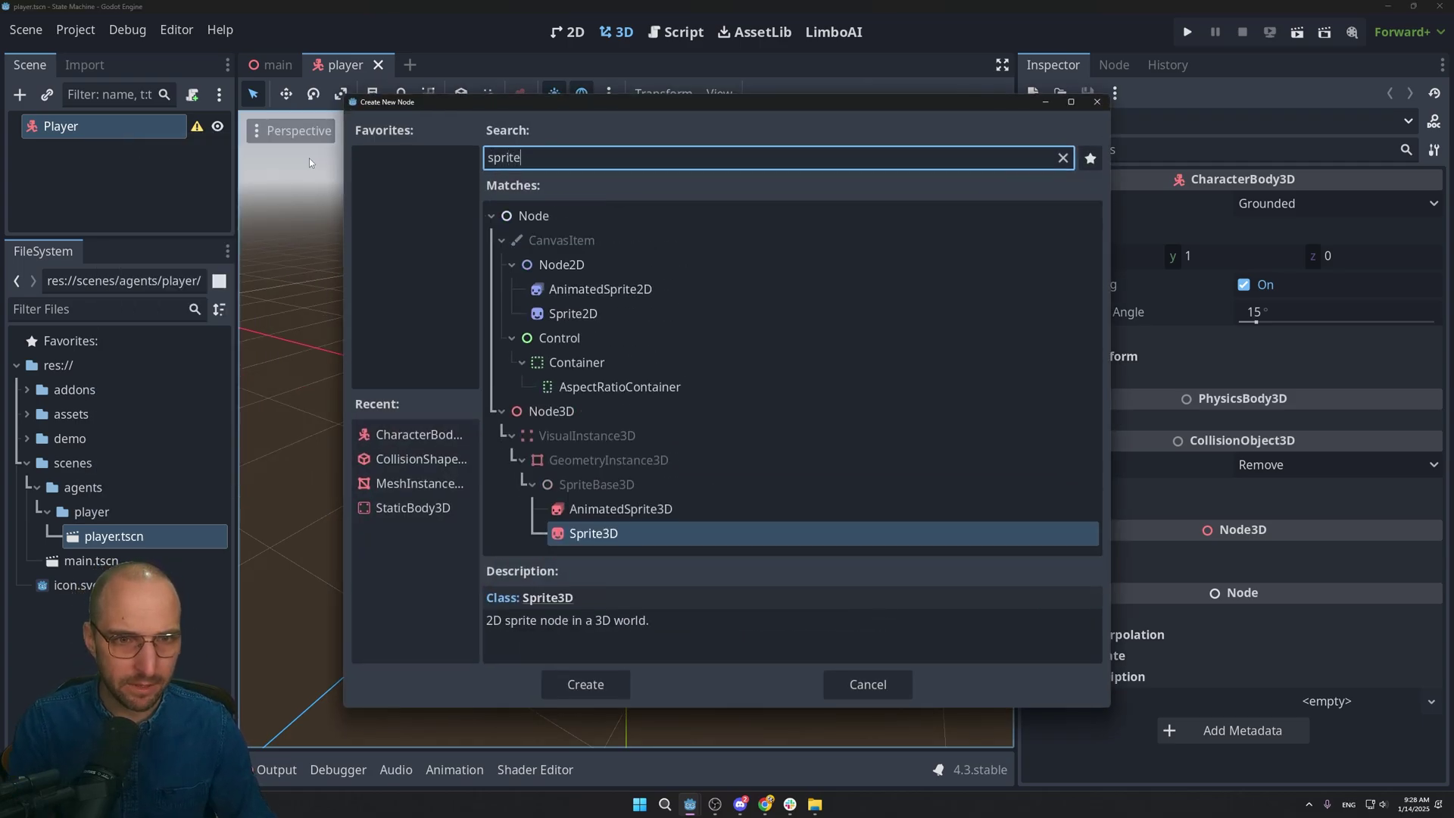
{"action": "double_click", "coordinate": [605, 534]}
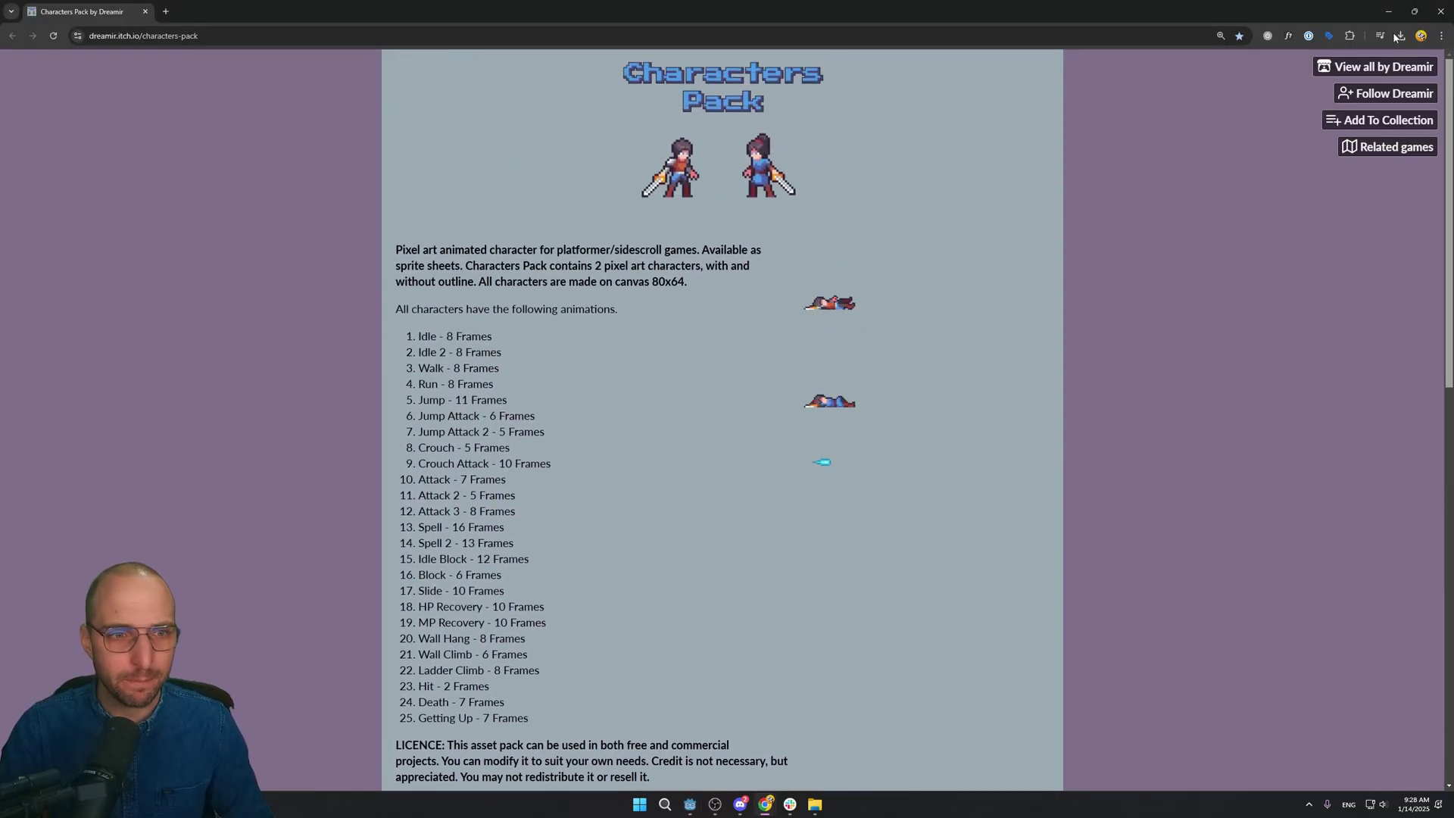
Step: Scroll the Characters Pack itch.io page to its More information and Download sections
{"action": "scroll", "coordinate": [1407, 265], "scroll_direction": "down", "scroll_amount": 5}
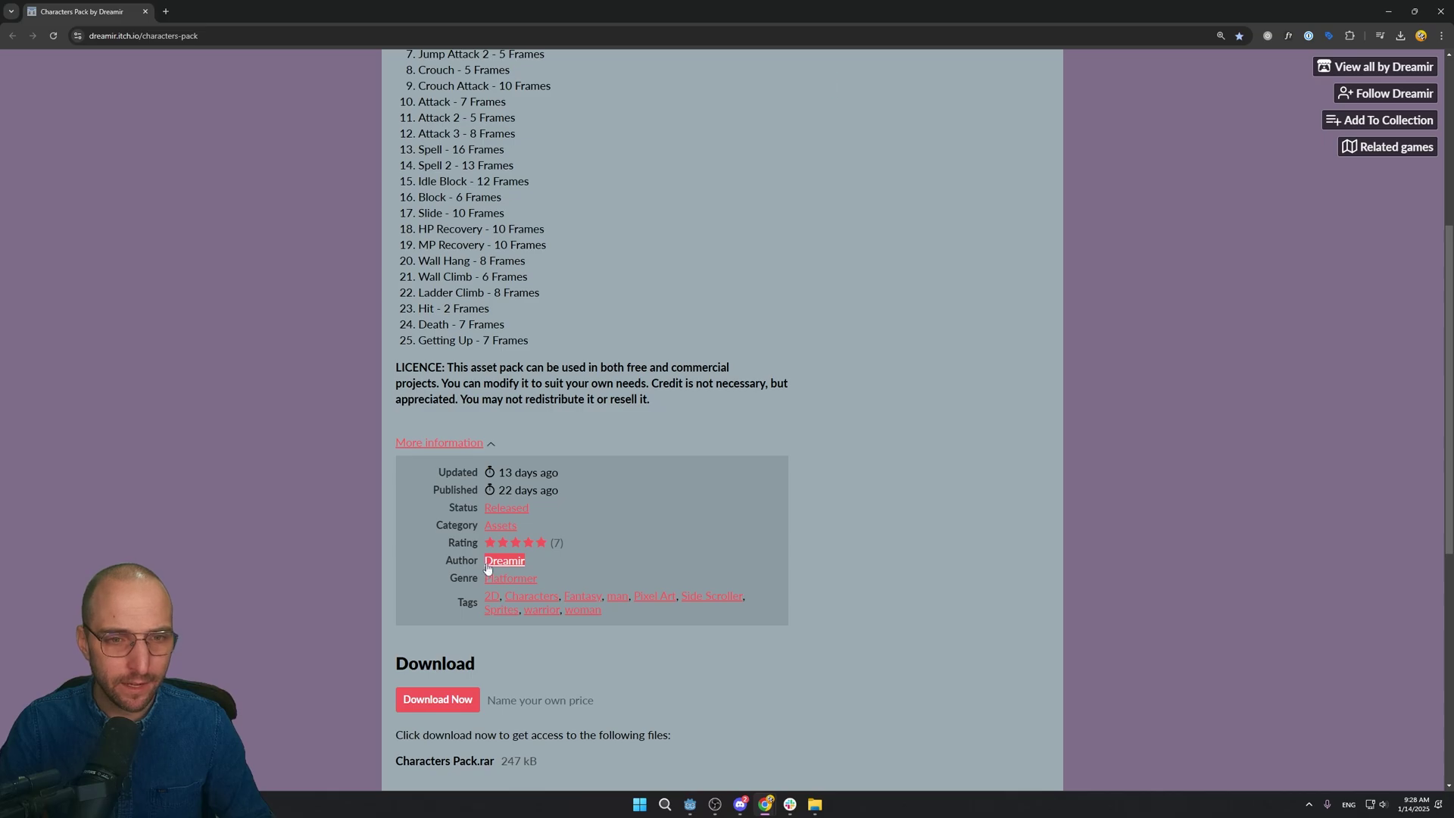
{"action": "scroll", "coordinate": [806, 458], "scroll_direction": "up", "scroll_amount": 3}
{"action": "scroll", "coordinate": [878, 339], "scroll_direction": "down", "scroll_amount": 3}
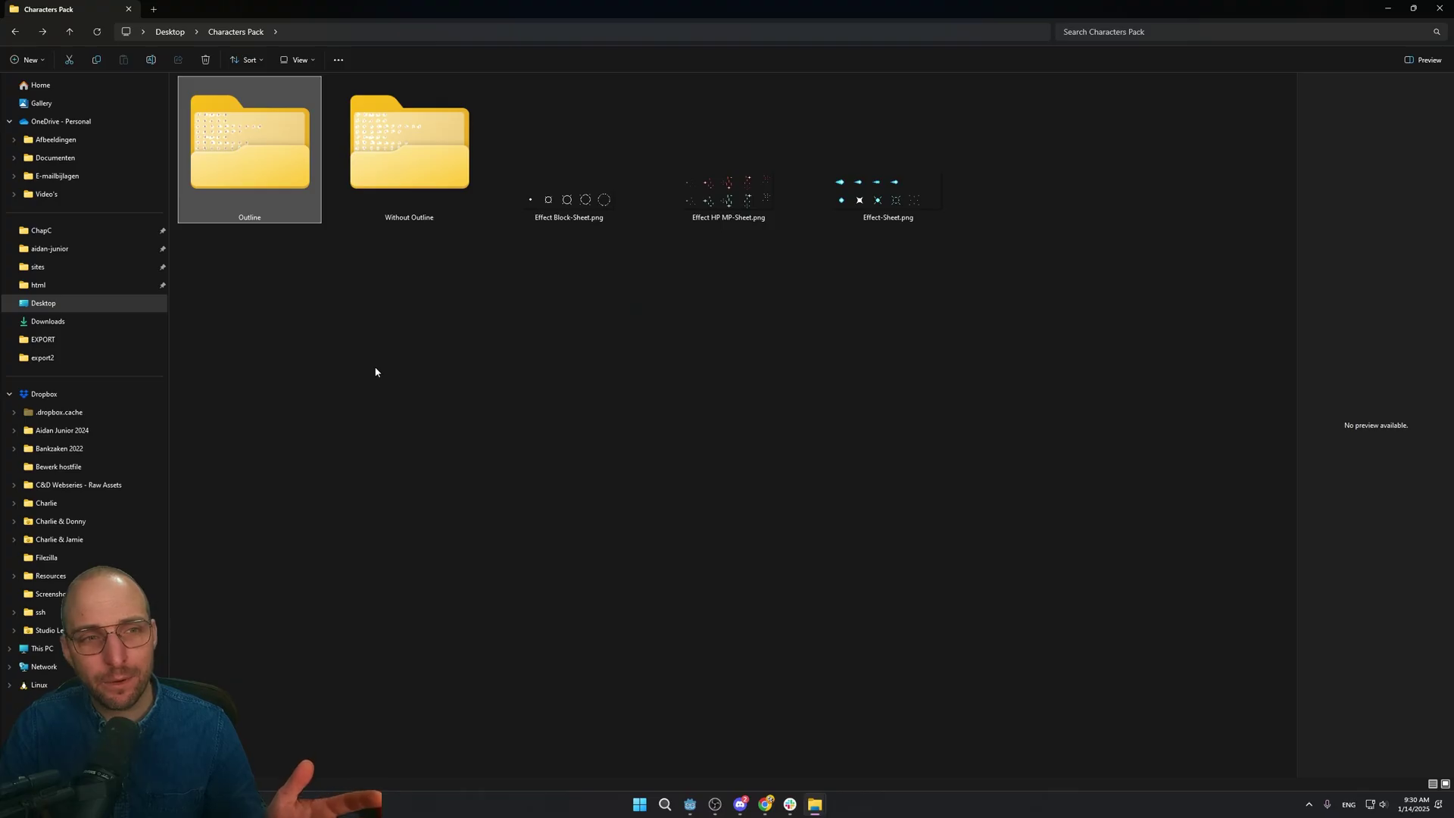
Step: Open WarriorMan-Sheet.png from the Outline folder in the image viewer and zoom in on its frames
{"action": "double_click", "coordinate": [271, 177]}
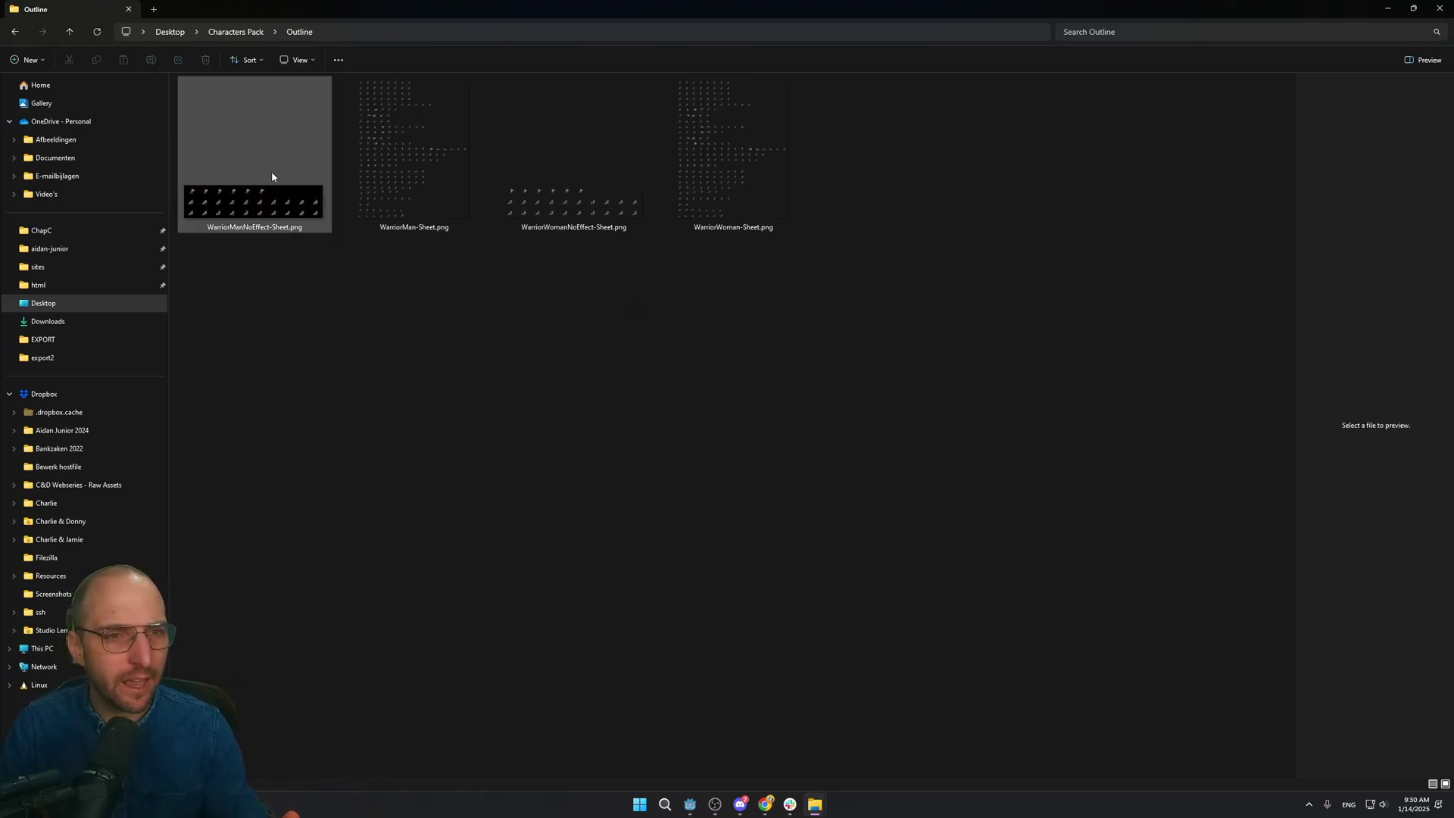
{"action": "left_click", "coordinate": [433, 163]}
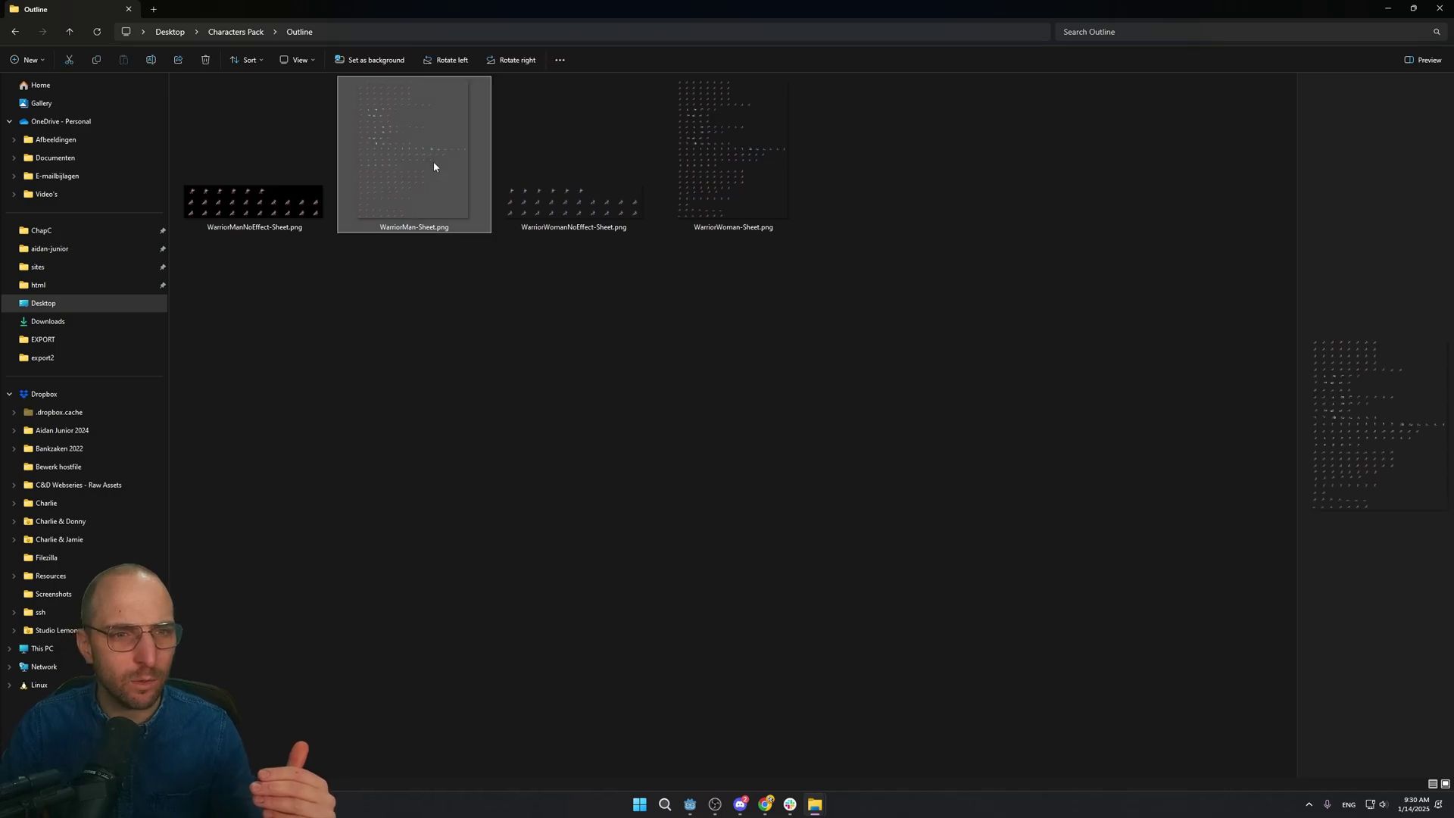
{"action": "double_click", "coordinate": [434, 166]}
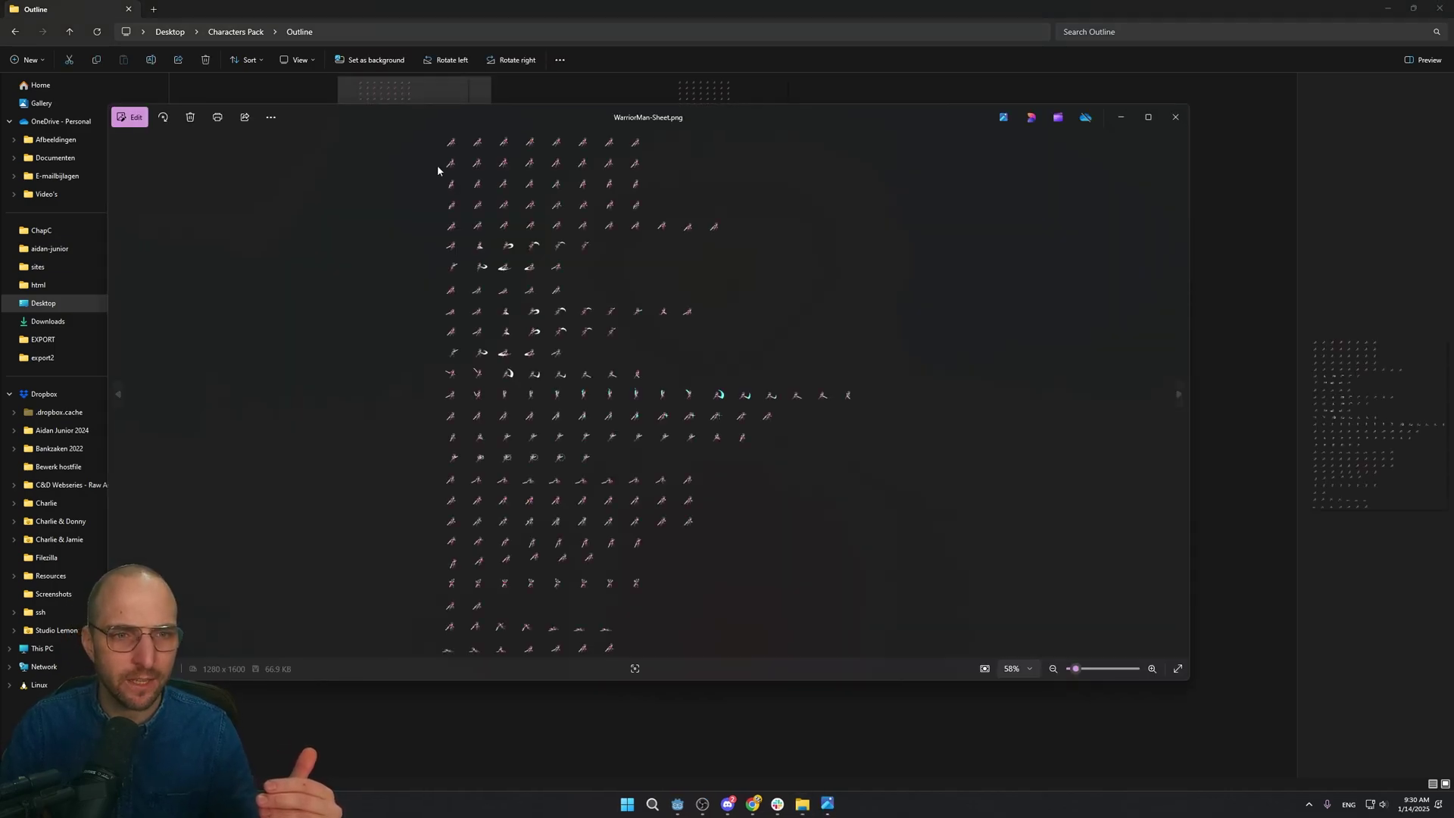
{"action": "double_click", "coordinate": [455, 117]}
{"action": "scroll", "coordinate": [612, 225], "scroll_direction": "up", "scroll_amount": 4}
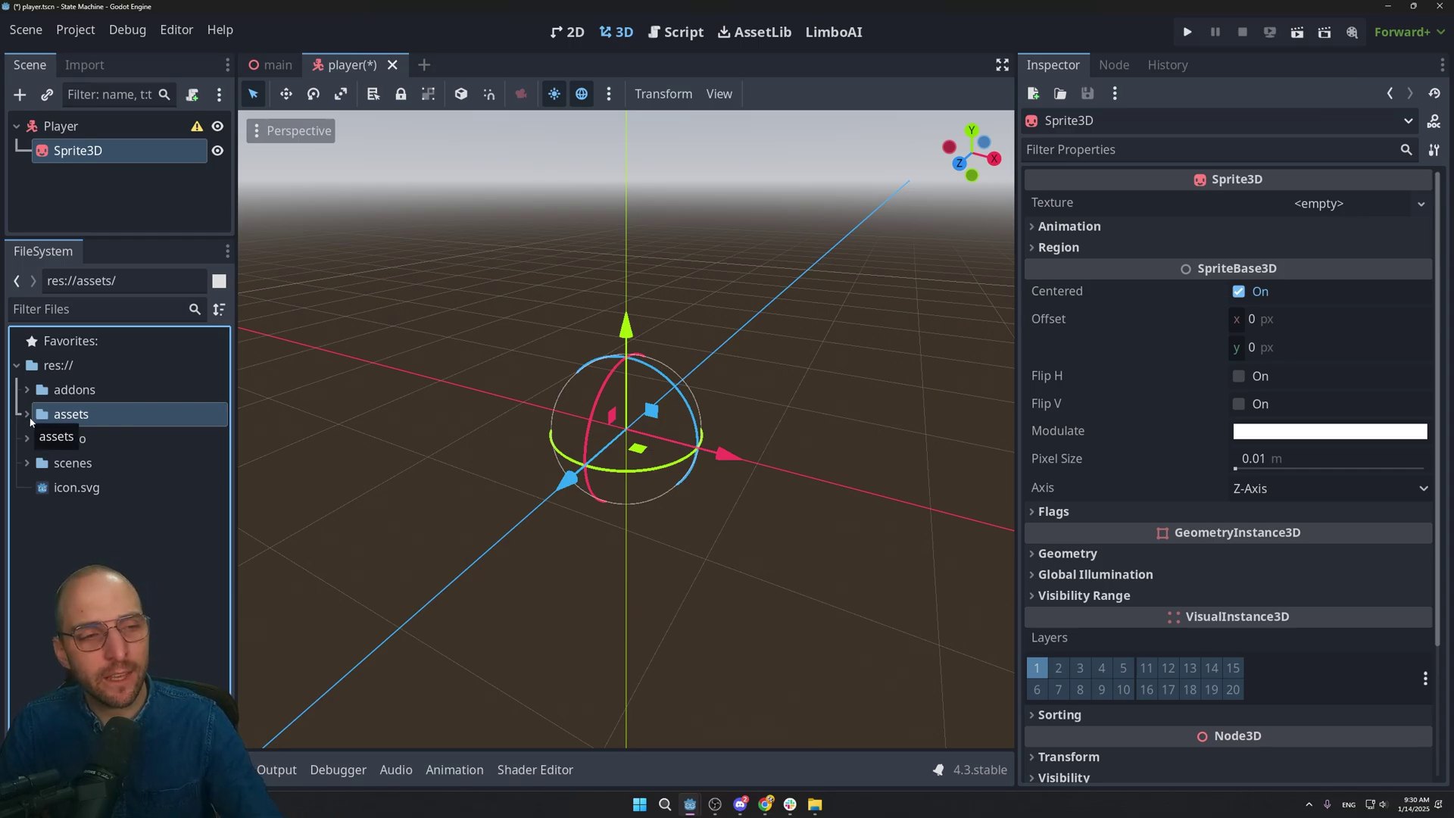
Step: Create an 'agents' folder inside assets/textures in the FileSystem dock
{"action": "left_click", "coordinate": [29, 414]}
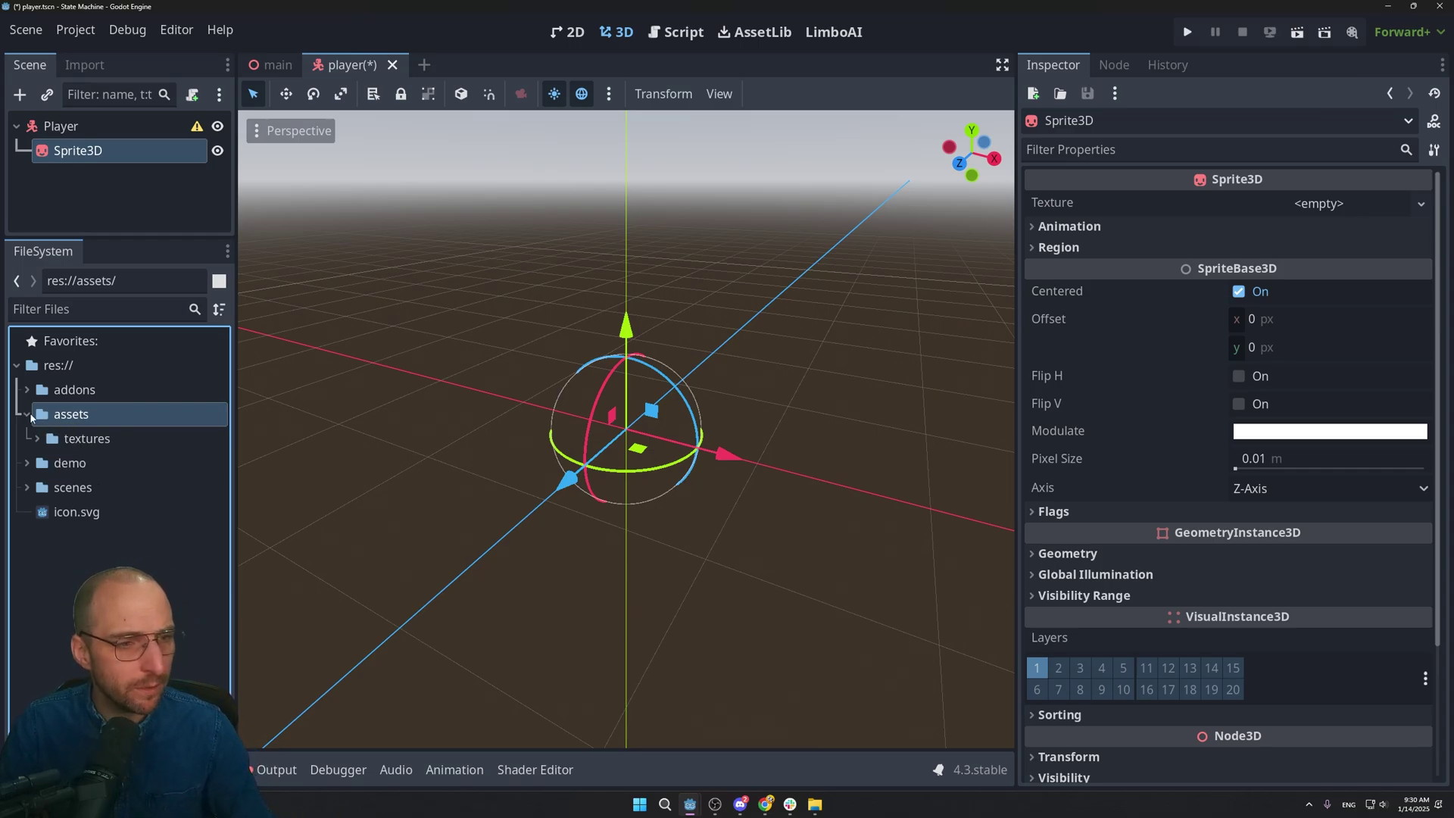
{"action": "left_click", "coordinate": [37, 440]}
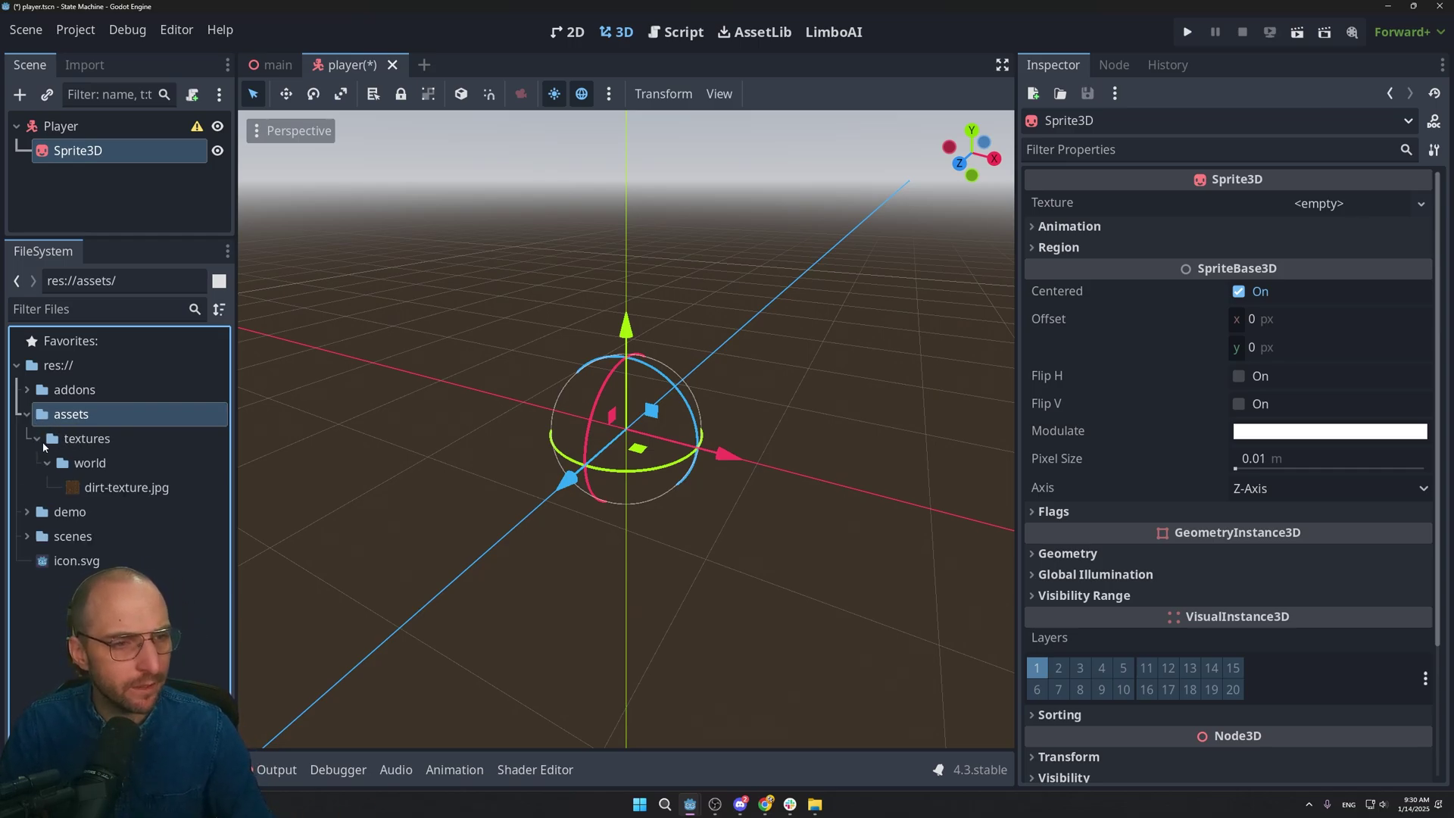
{"action": "right_click", "coordinate": [106, 438]}
{"action": "mouse_move", "coordinate": [189, 421]}
{"action": "left_click", "coordinate": [375, 414]}
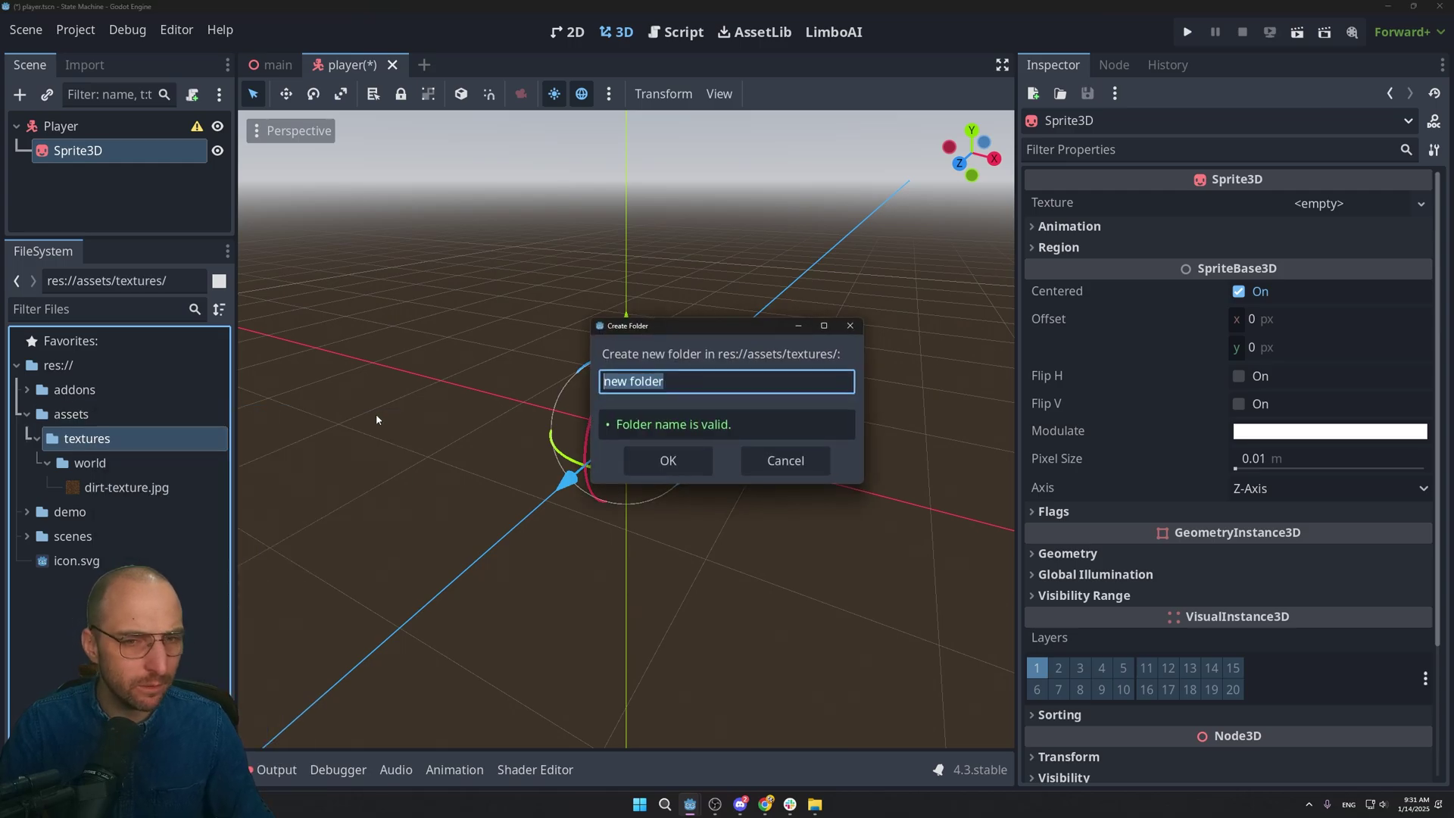
{"action": "type", "text": "agents"}
{"action": "key", "text": "Return"}
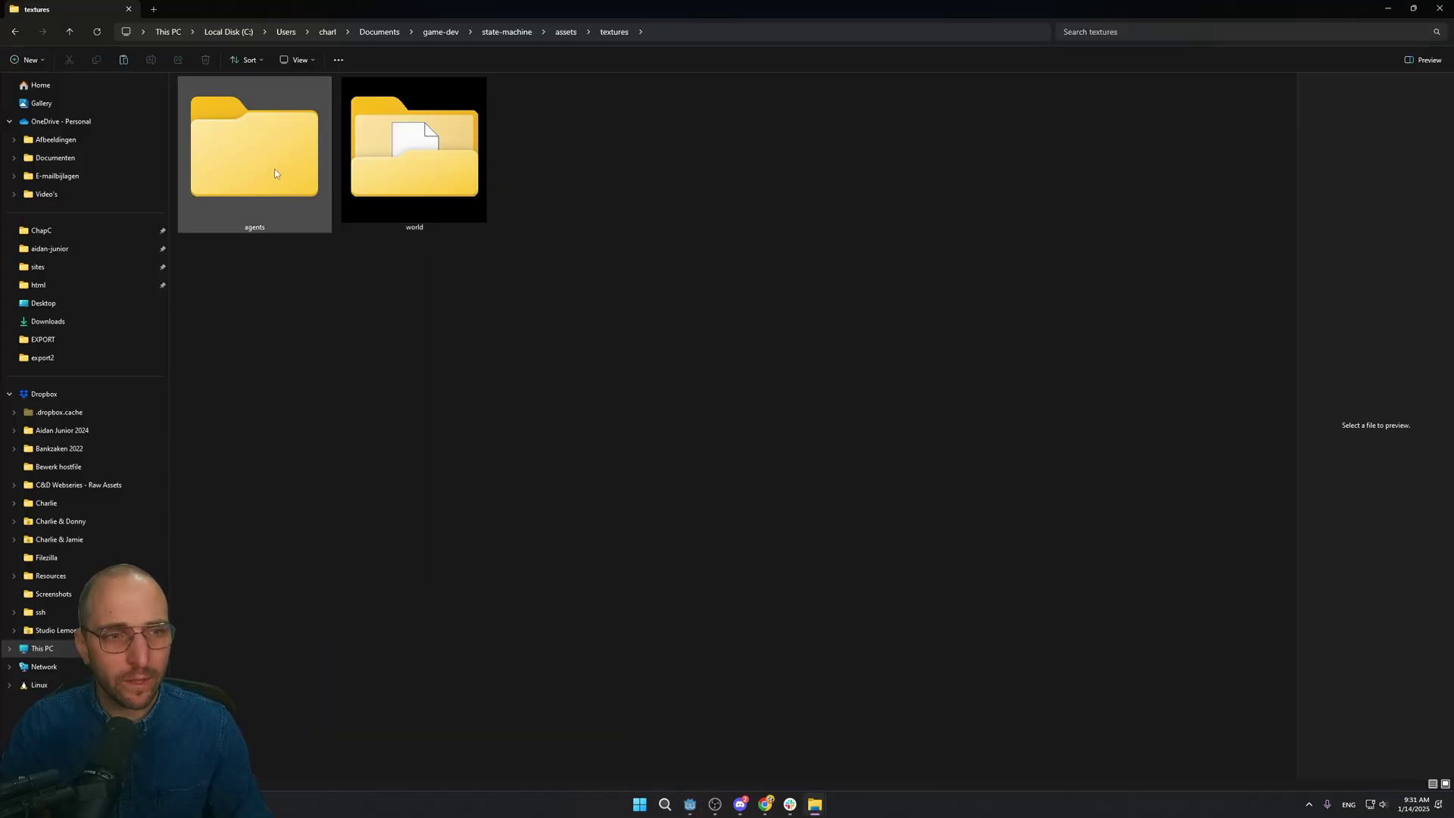
Step: Paste the warrior sprite sheet into the agents folder and rename it player.png
{"action": "double_click", "coordinate": [275, 173]}
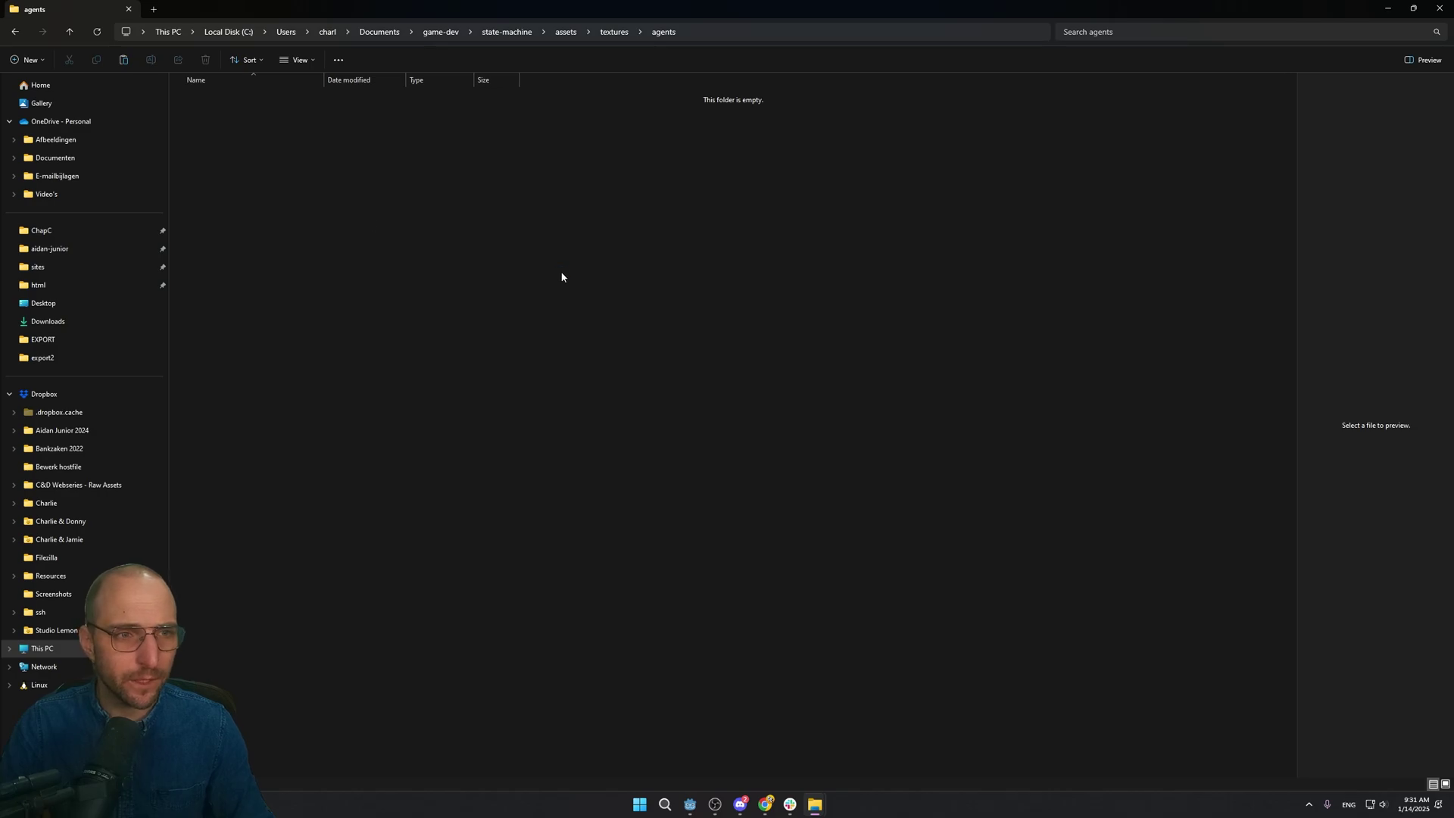
{"action": "key", "text": "ctrl+v"}
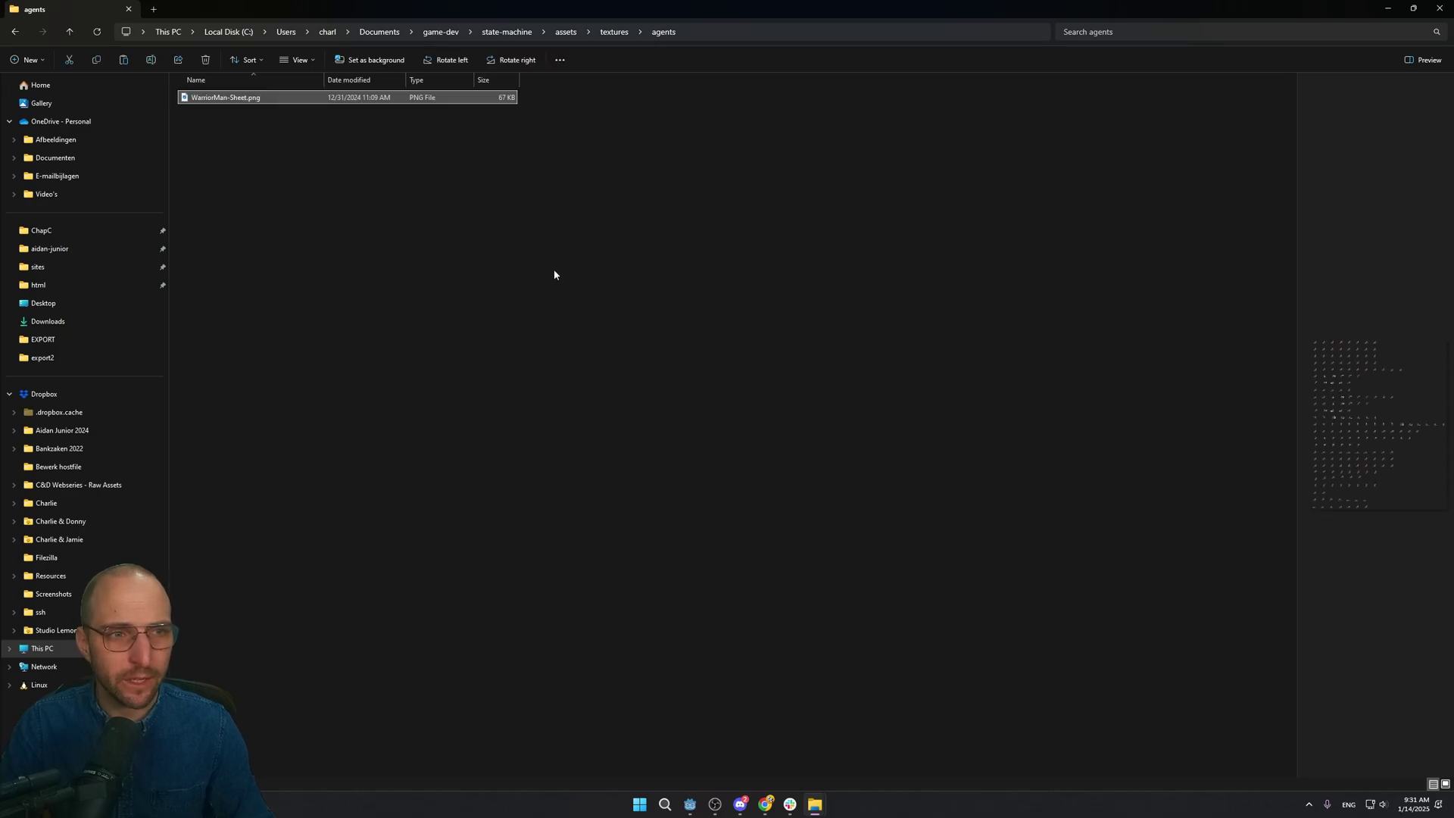
{"action": "left_click", "coordinate": [236, 101]}
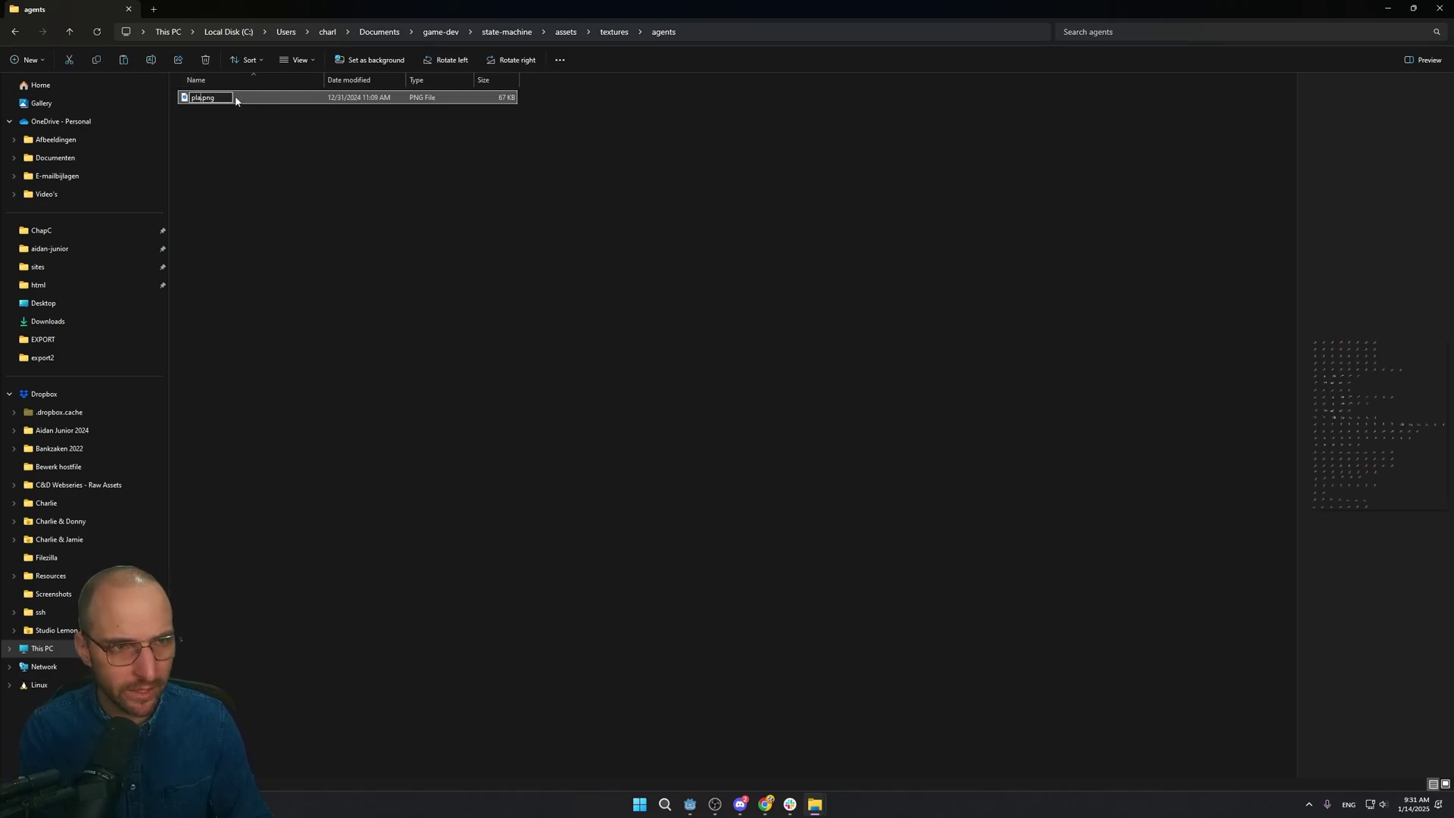
{"action": "type", "text": "player"}
{"action": "key", "text": "Return"}
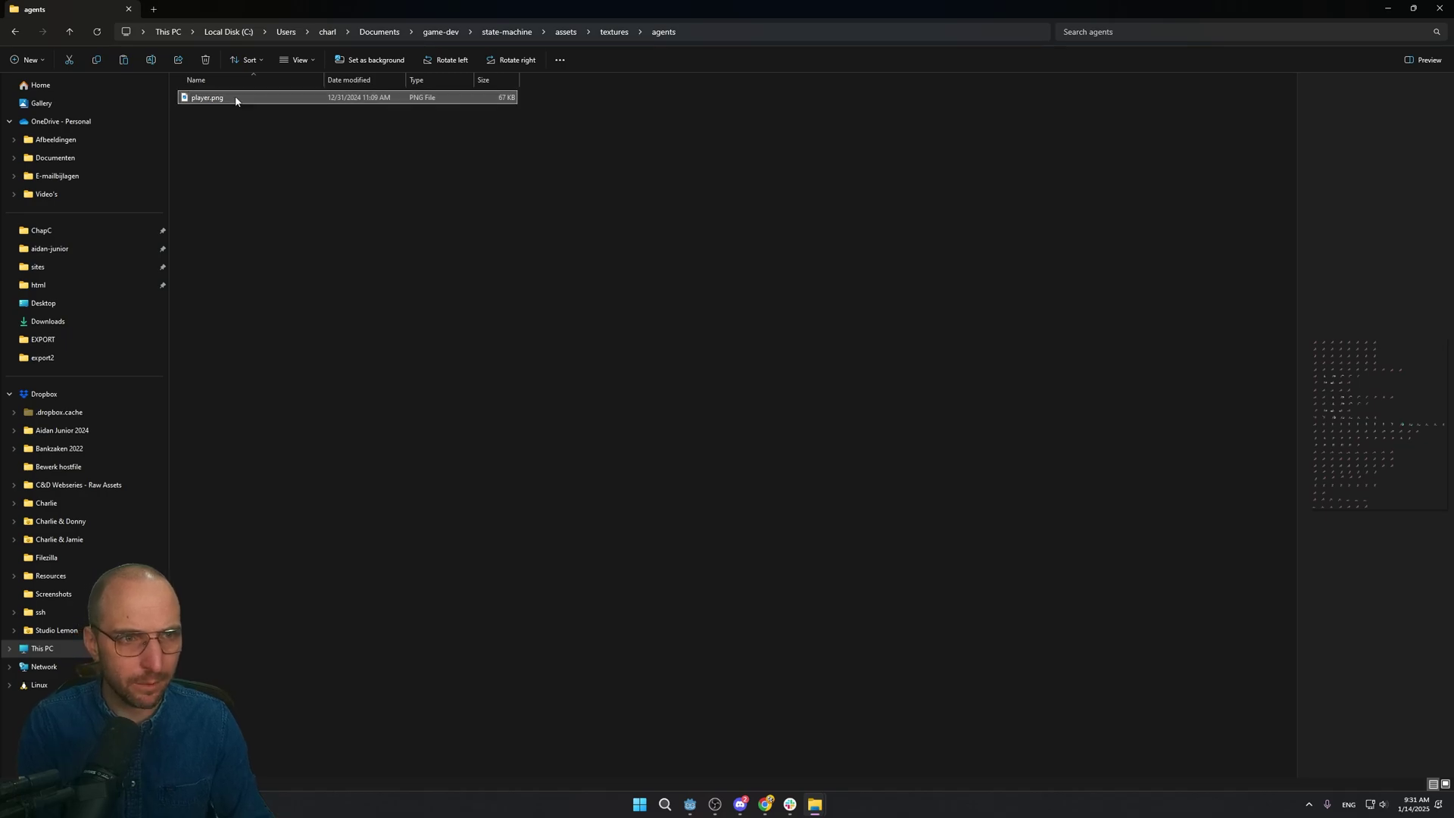
{"action": "left_click", "coordinate": [565, 236]}
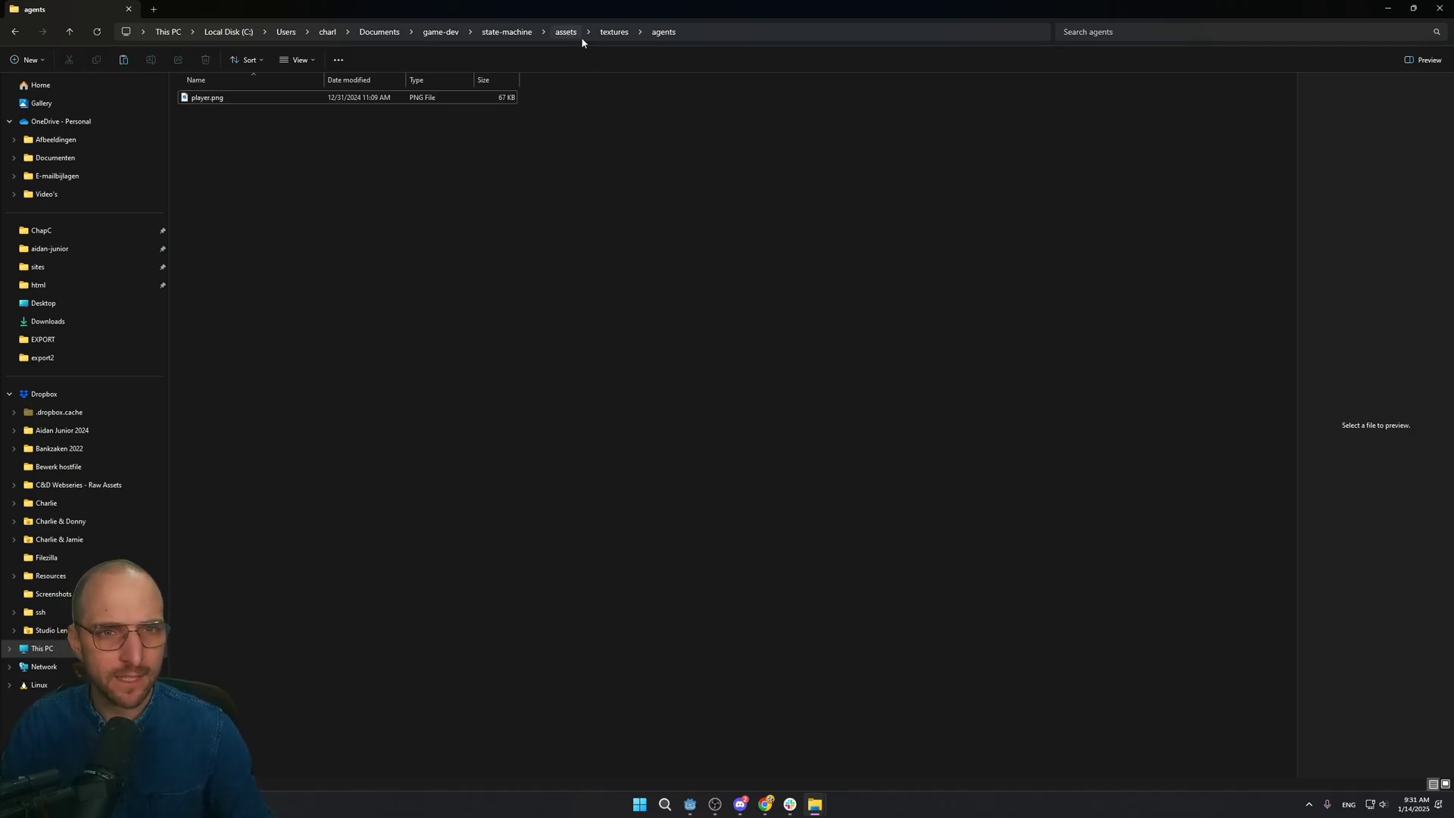
{"action": "double_click", "coordinate": [228, 98]}
{"action": "key", "text": "Escape"}
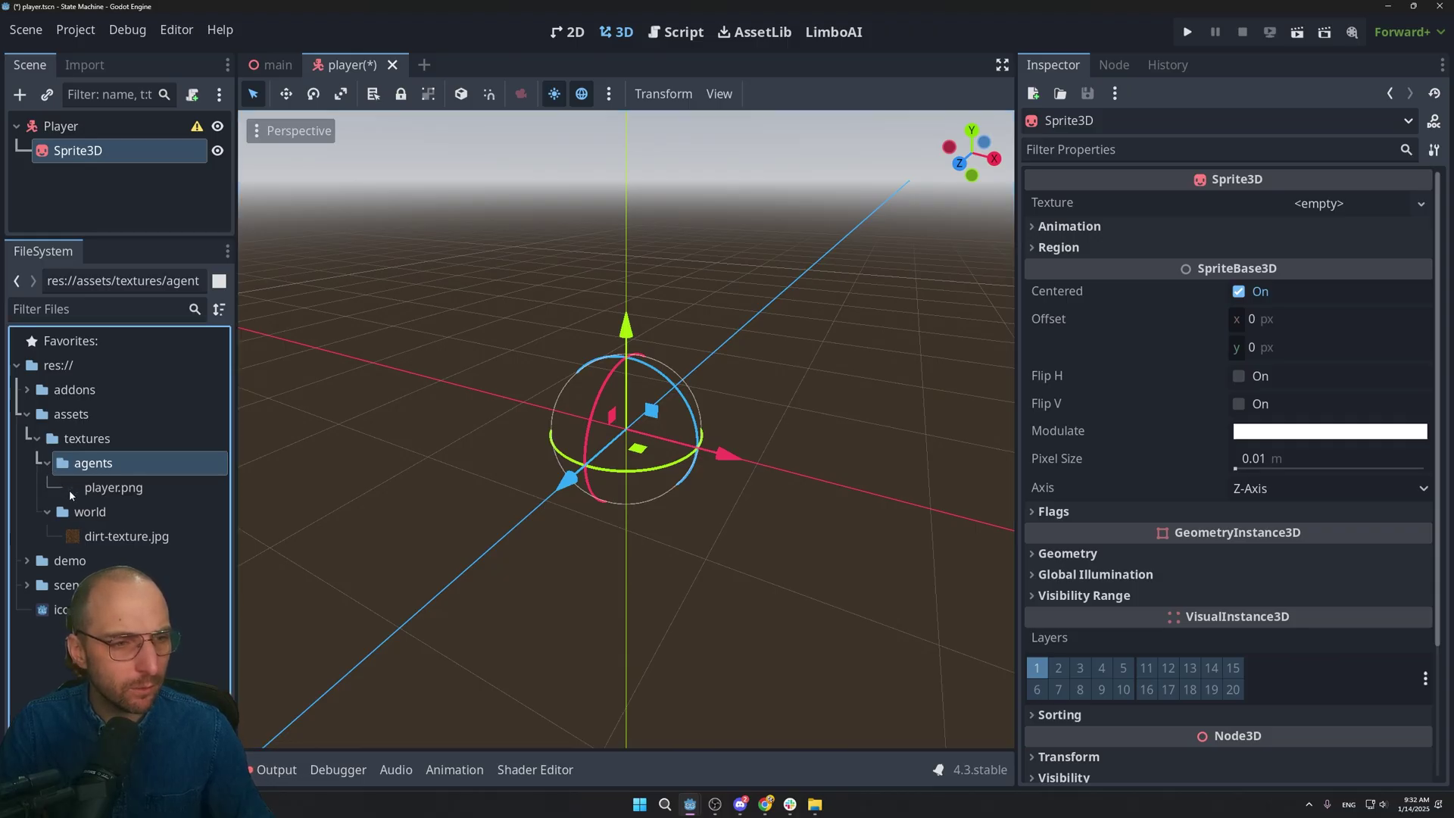
Step: Assign player.png from the FileSystem dock as the Sprite3D's Texture
{"action": "left_click", "coordinate": [122, 490]}
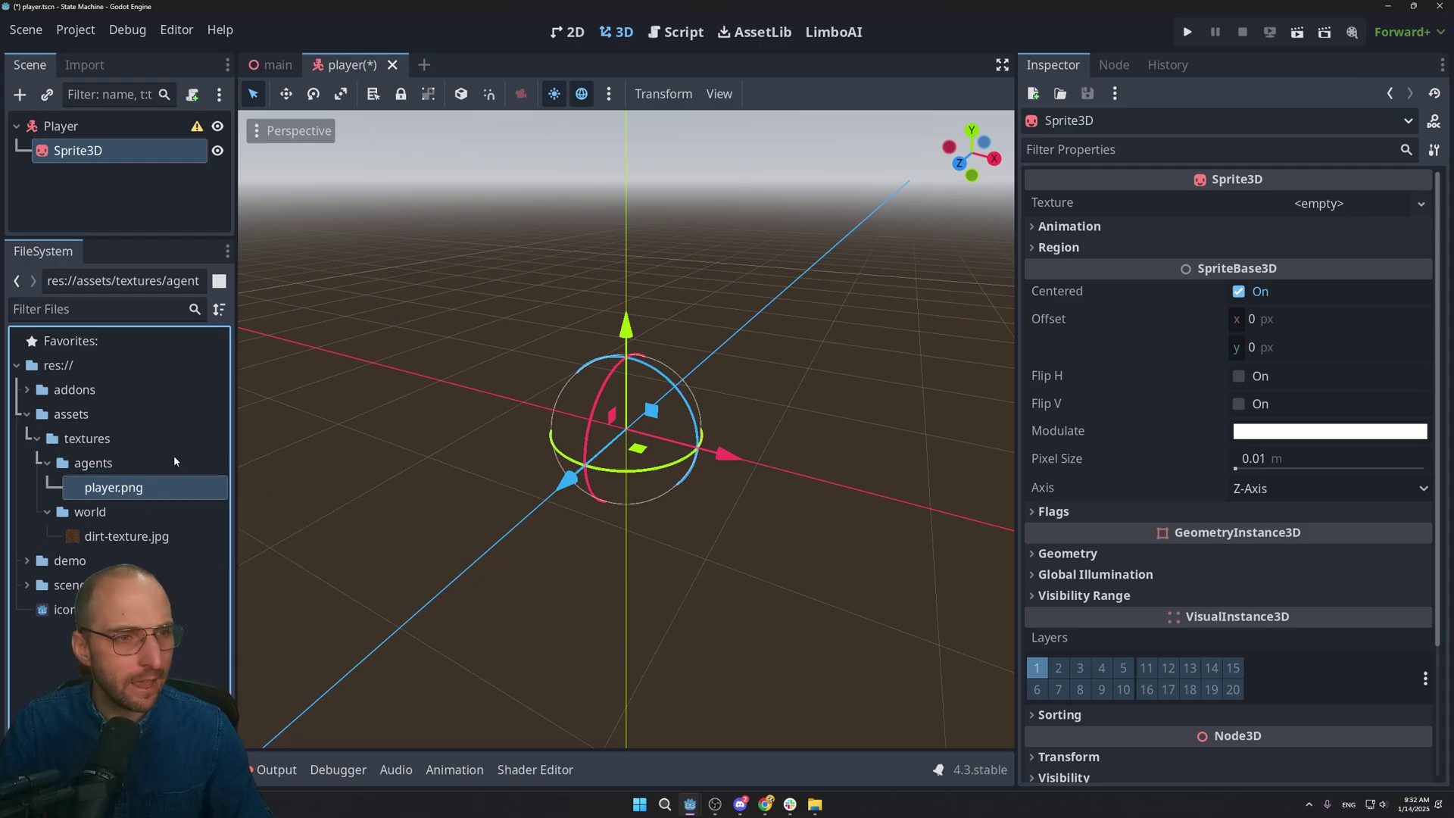
{"action": "left_click", "coordinate": [91, 172]}
{"action": "left_click", "coordinate": [90, 153]}
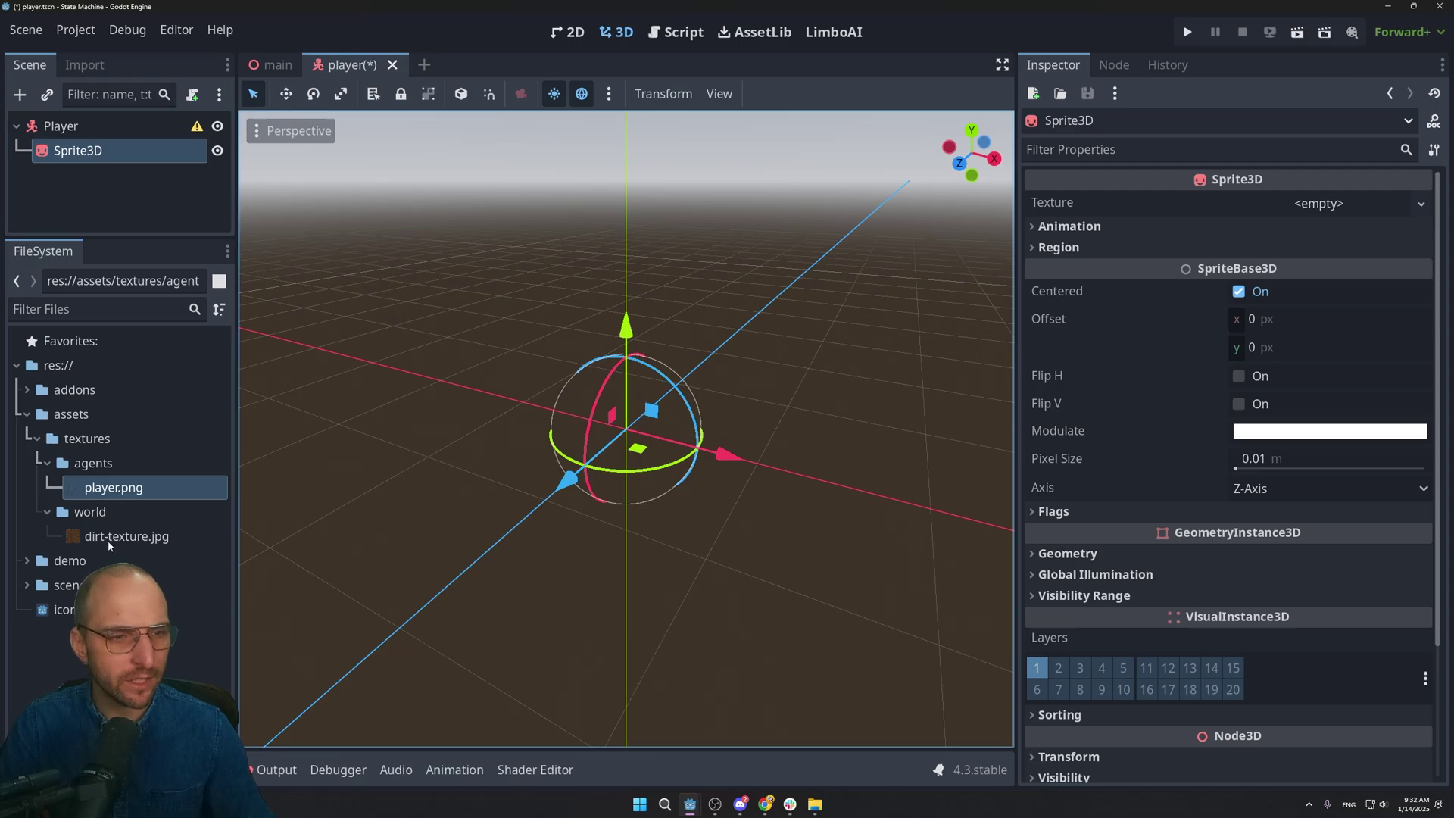
{"action": "left_click_drag", "start_coordinate": [111, 499], "coordinate": [1318, 205]}
{"action": "middle_click_drag", "start_coordinate": [606, 325], "coordinate": [592, 352]}
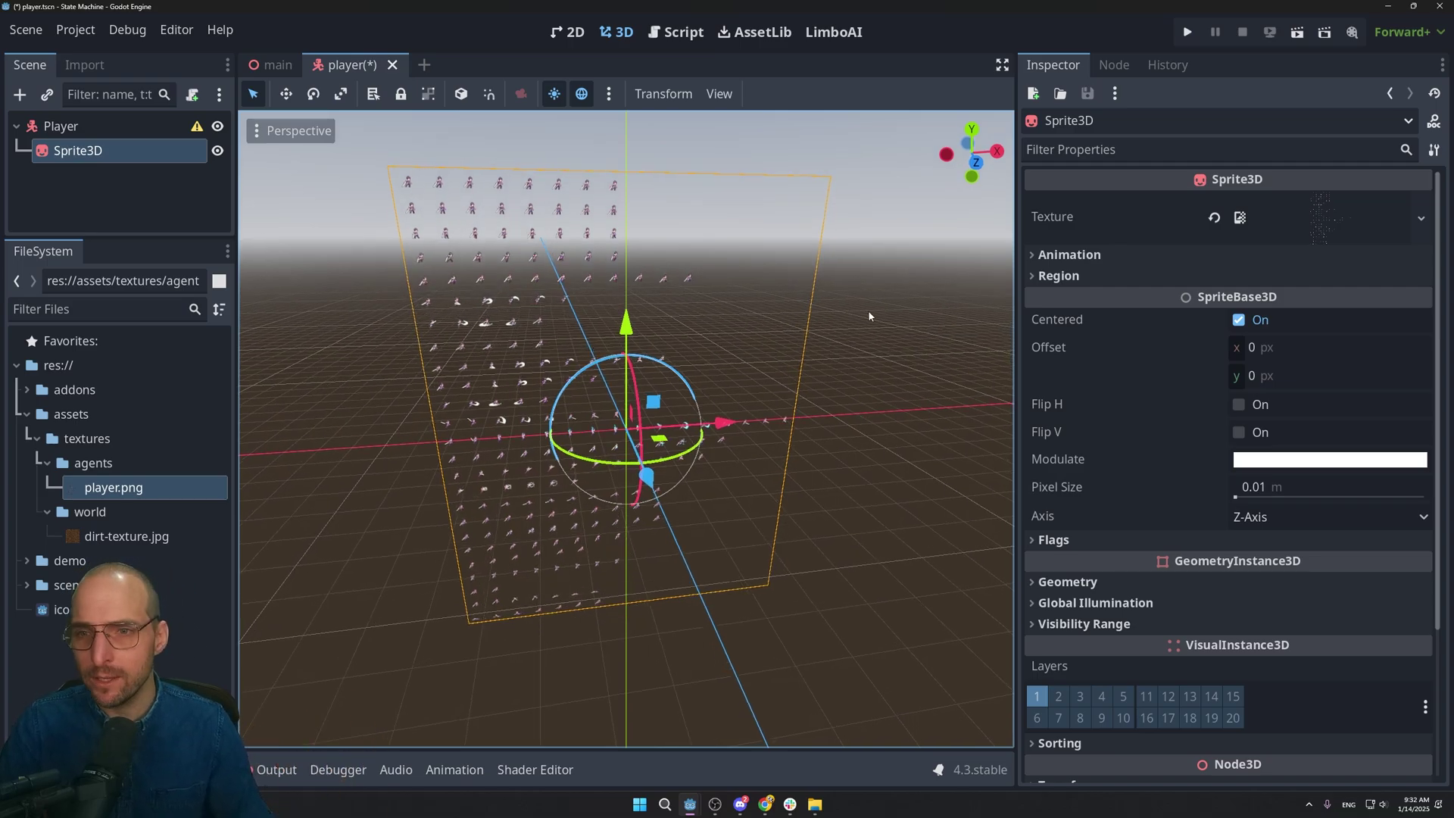
Step: Set the Sprite3D's Animation Hframes to 16 and Vframes to 25
{"action": "left_click", "coordinate": [1330, 219]}
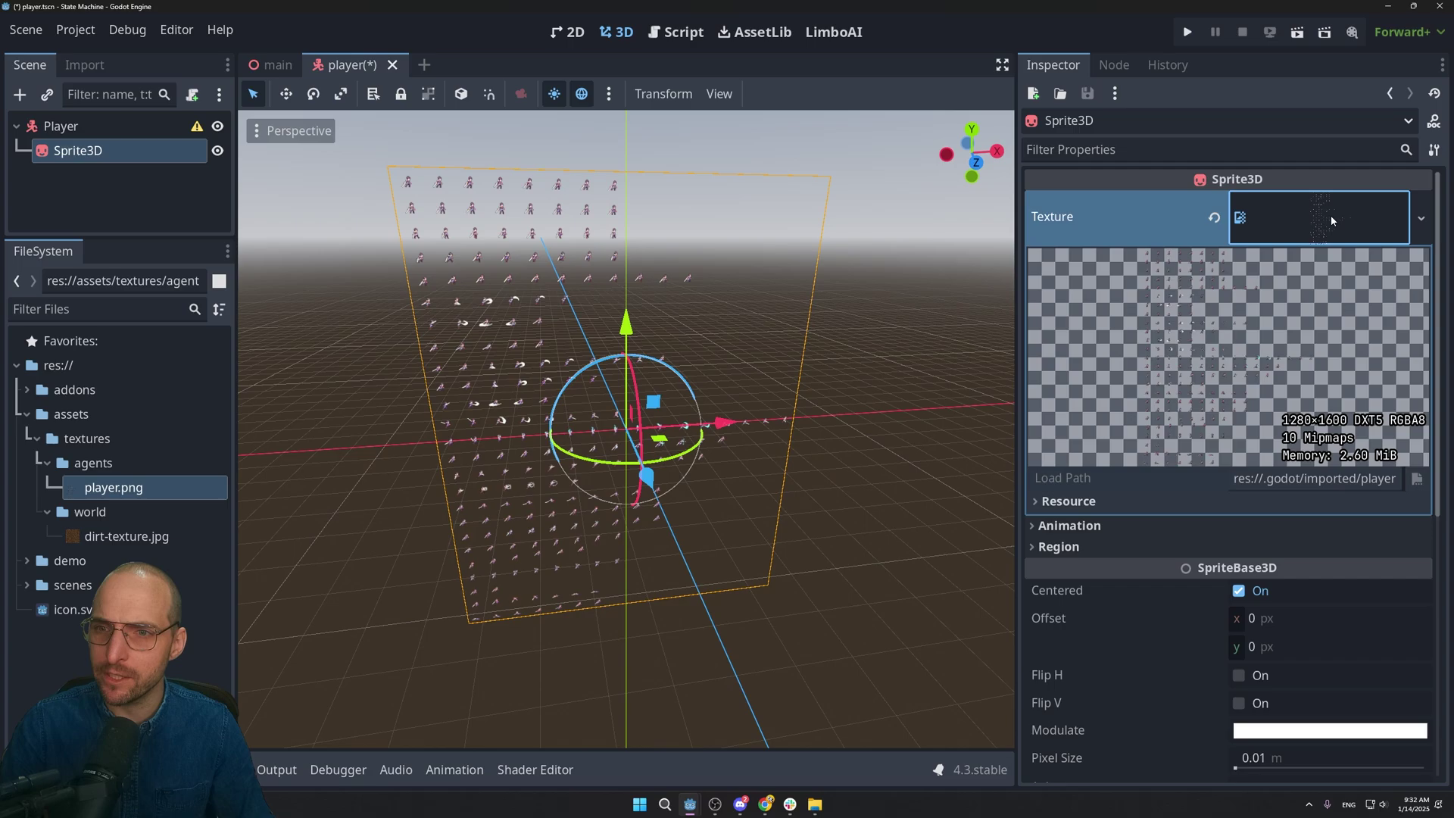
{"action": "left_click", "coordinate": [1069, 526]}
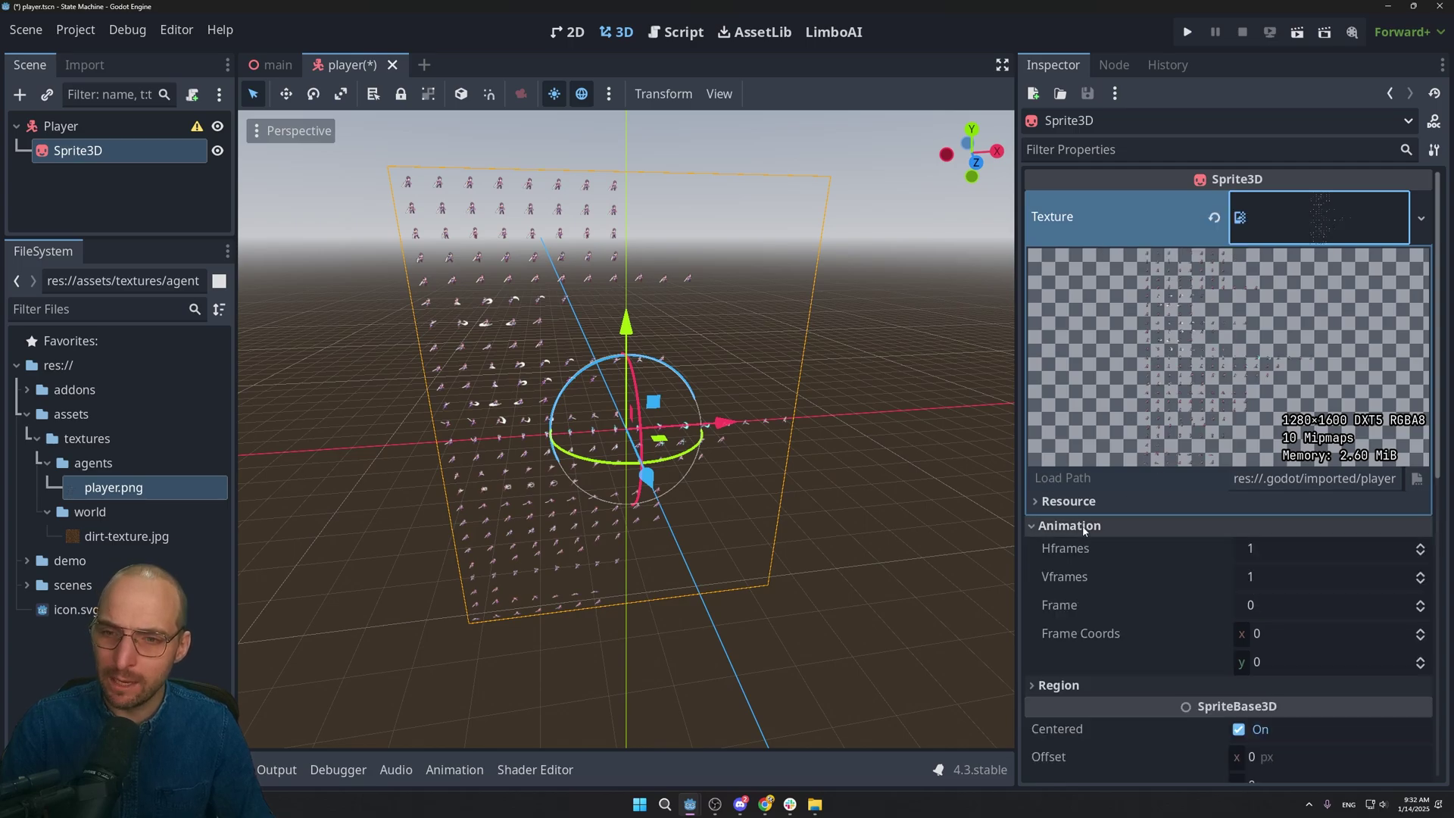
{"action": "scroll", "coordinate": [1107, 425], "scroll_direction": "down", "scroll_amount": 2}
{"action": "scroll", "coordinate": [1113, 412], "scroll_direction": "down", "scroll_amount": 2}
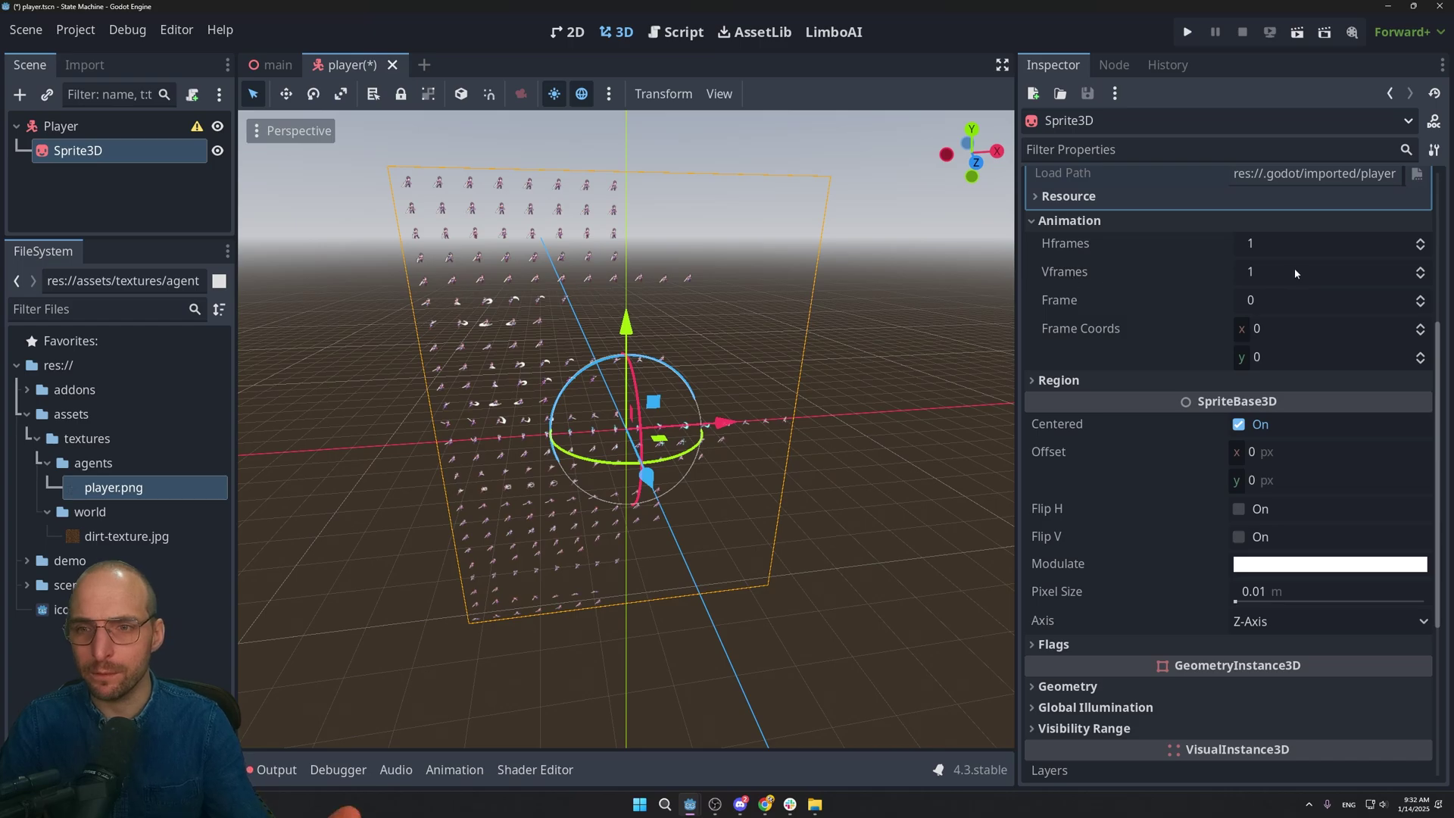
{"action": "scroll", "coordinate": [552, 274], "scroll_direction": "up", "scroll_amount": 3}
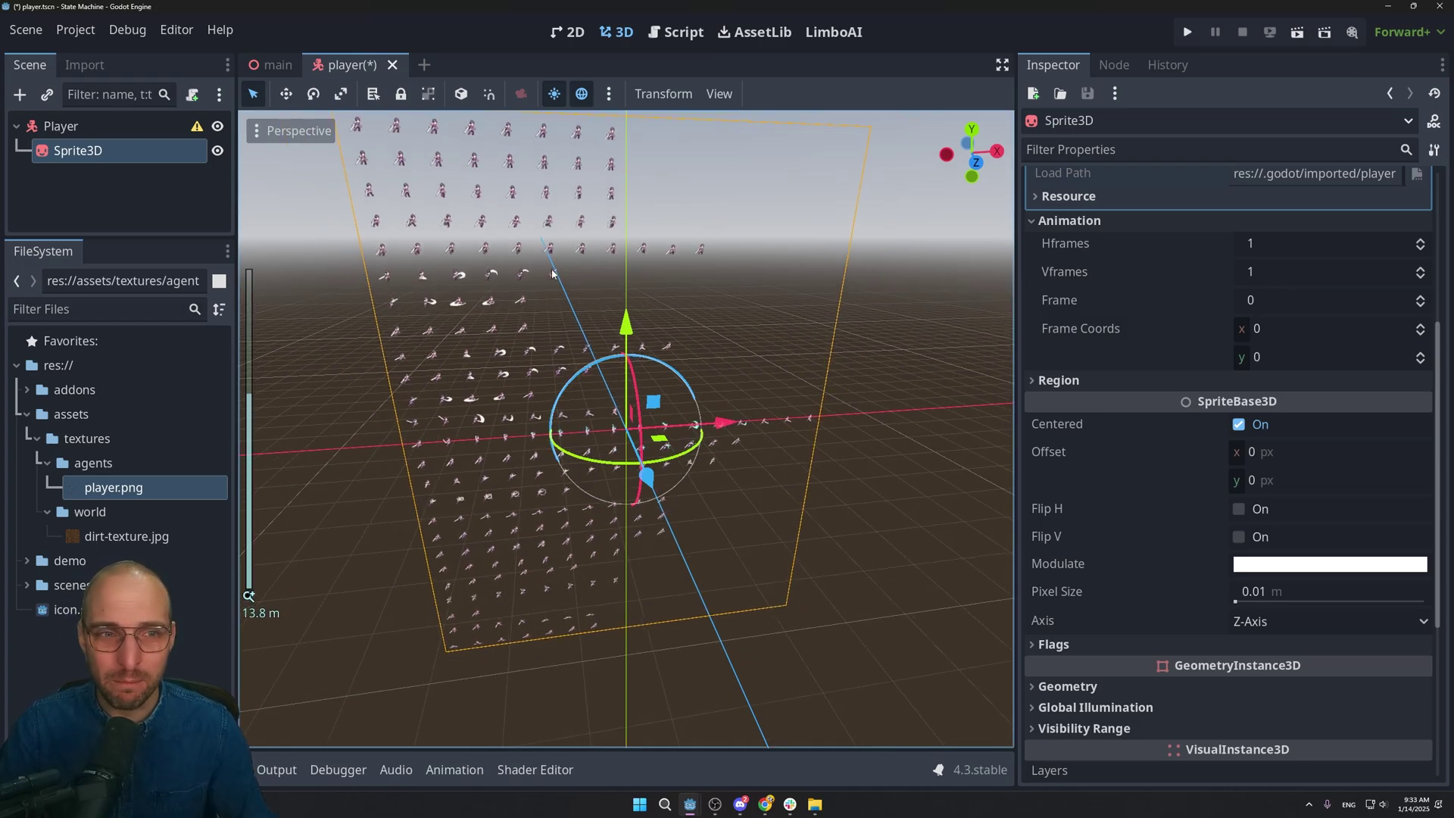
{"action": "scroll", "coordinate": [553, 265], "scroll_direction": "down", "scroll_amount": 2}
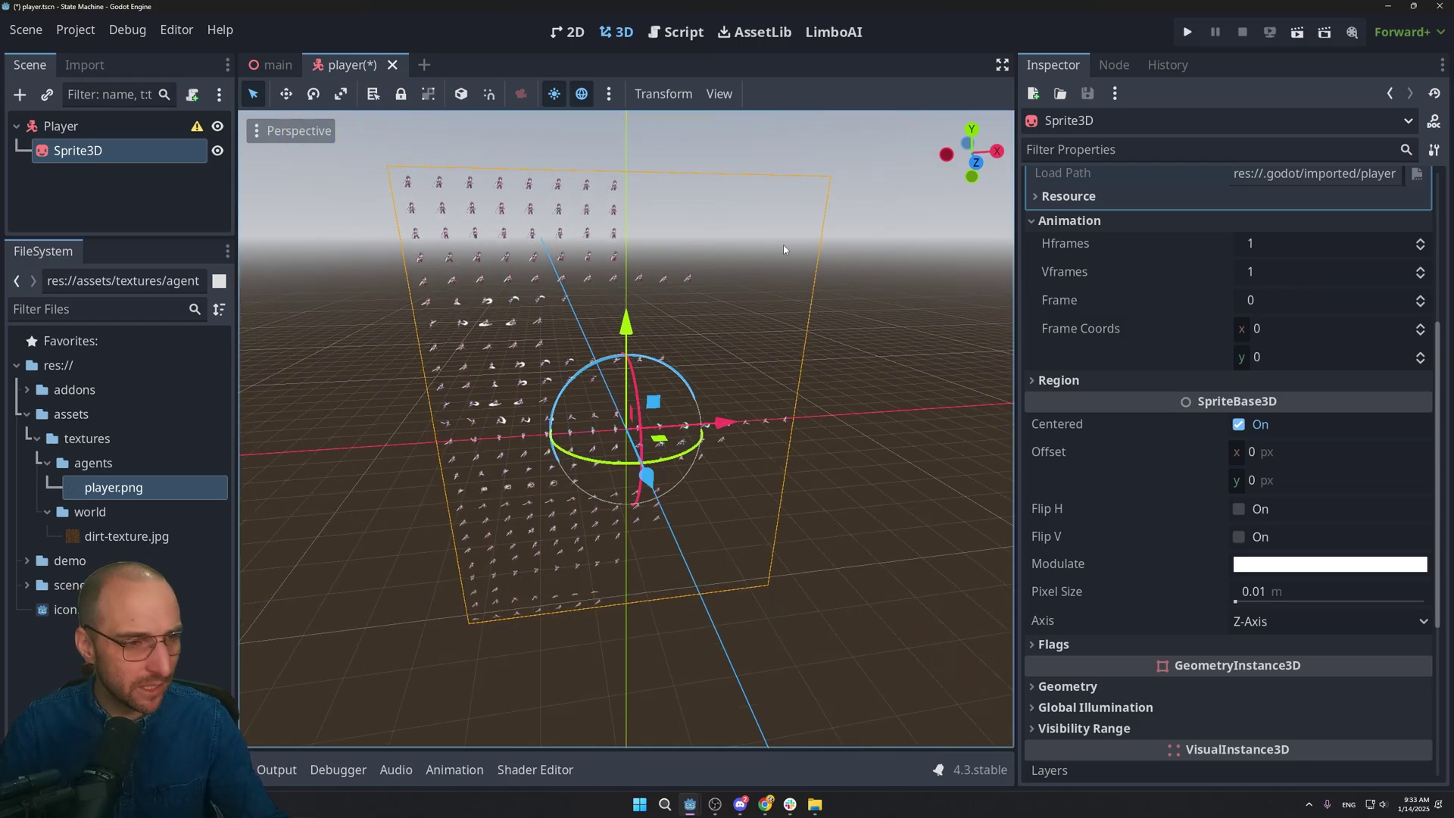
{"action": "left_click", "coordinate": [1275, 244]}
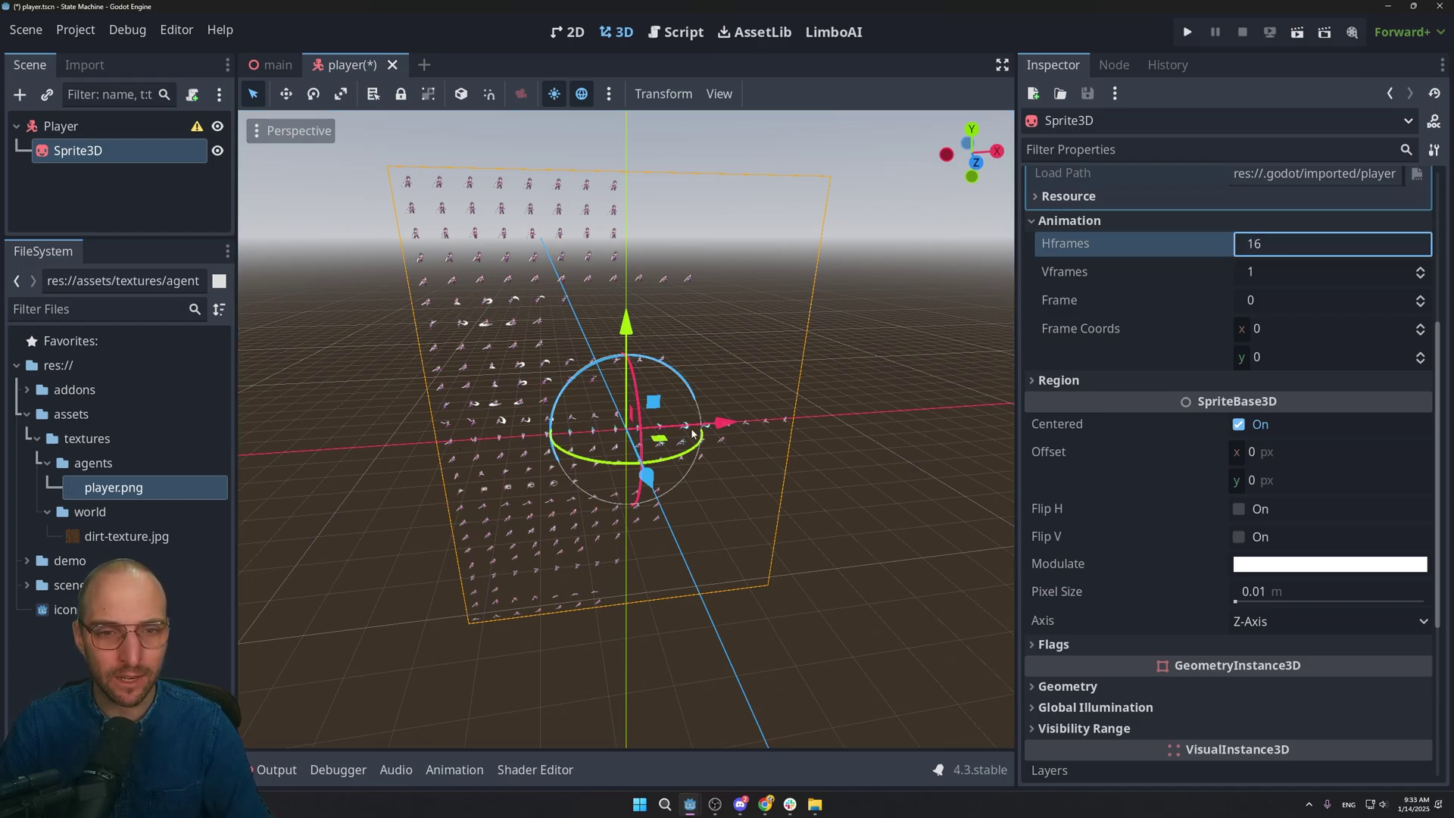
{"action": "key", "text": "Return"}
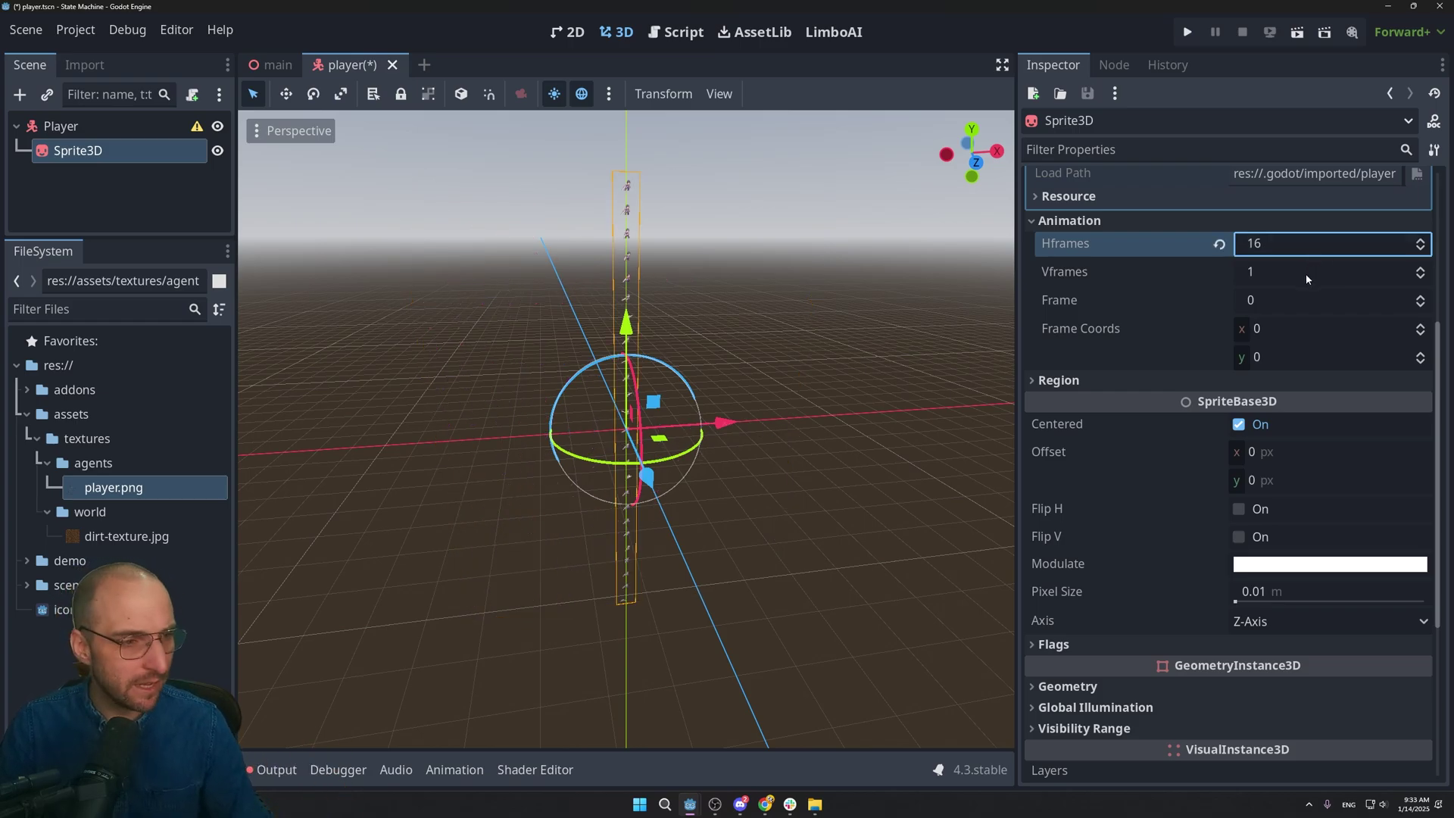
{"action": "left_click", "coordinate": [1305, 275]}
{"action": "type", "text": "25"}
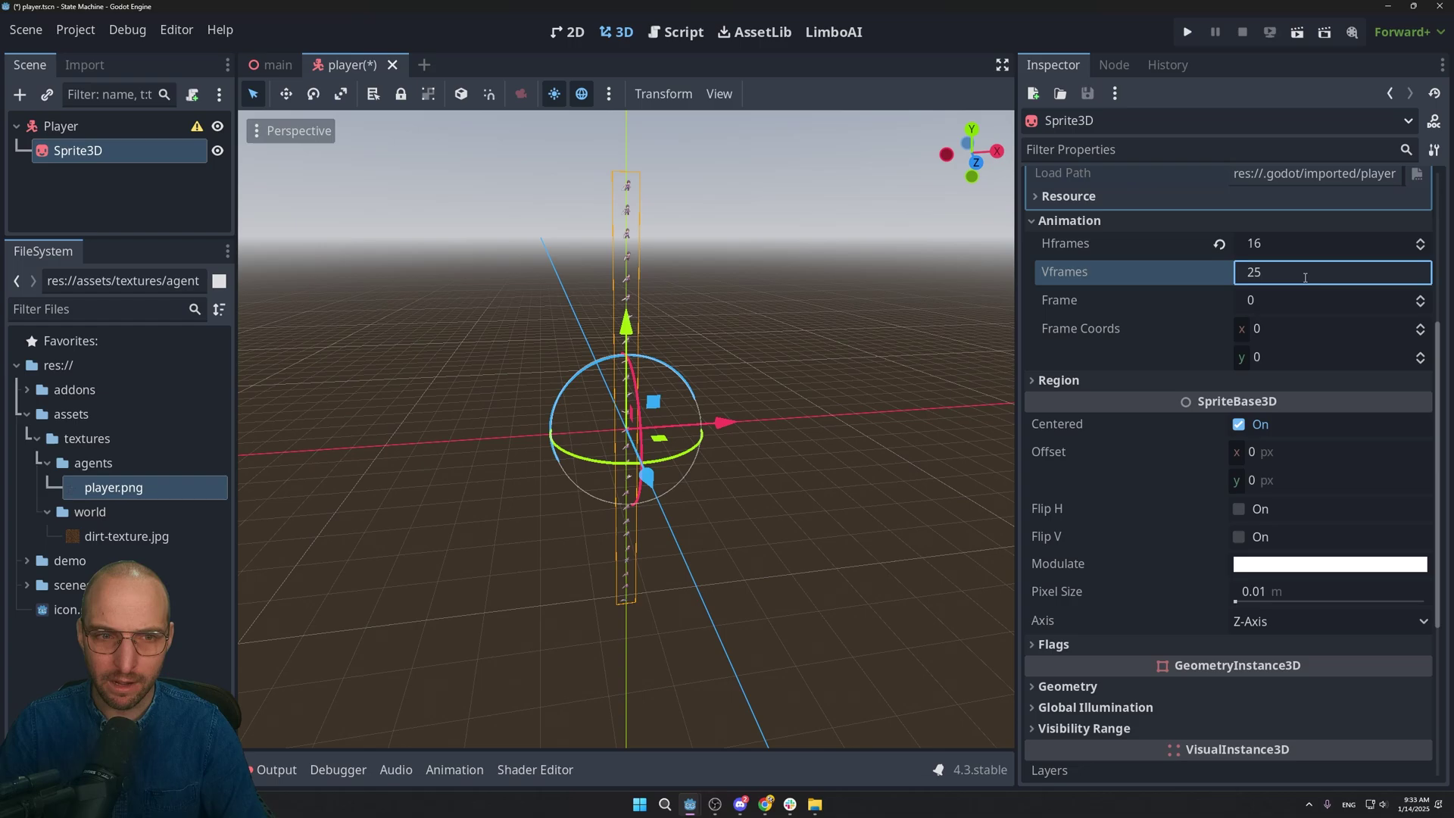
{"action": "left_click", "coordinate": [774, 347]}
{"action": "scroll", "coordinate": [812, 265], "scroll_direction": "up", "scroll_amount": 5}
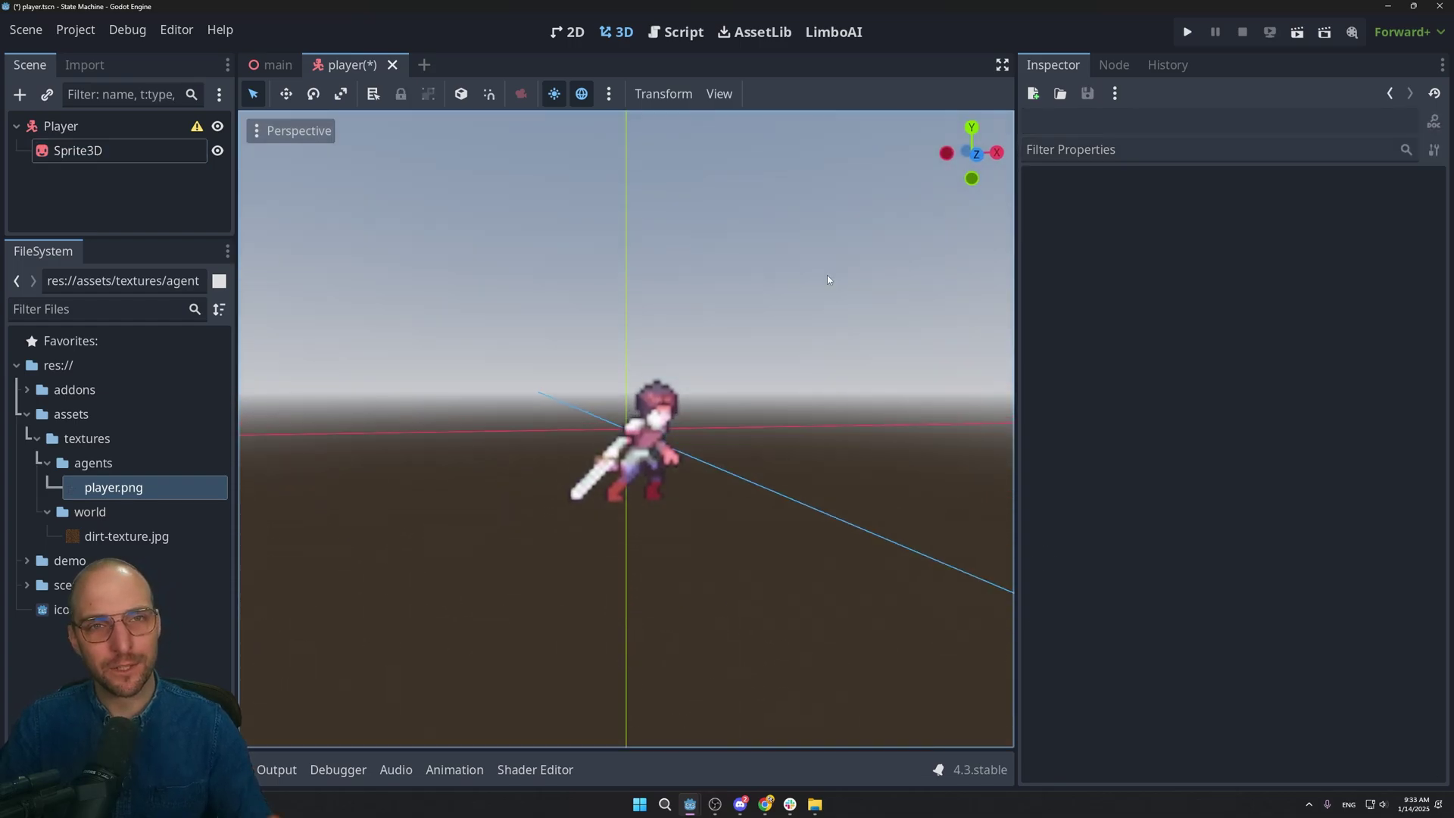
Step: Give the warrior Sprite3D Nearest texture filtering and Discard alpha cut in its Flags
{"action": "left_click", "coordinate": [678, 415]}
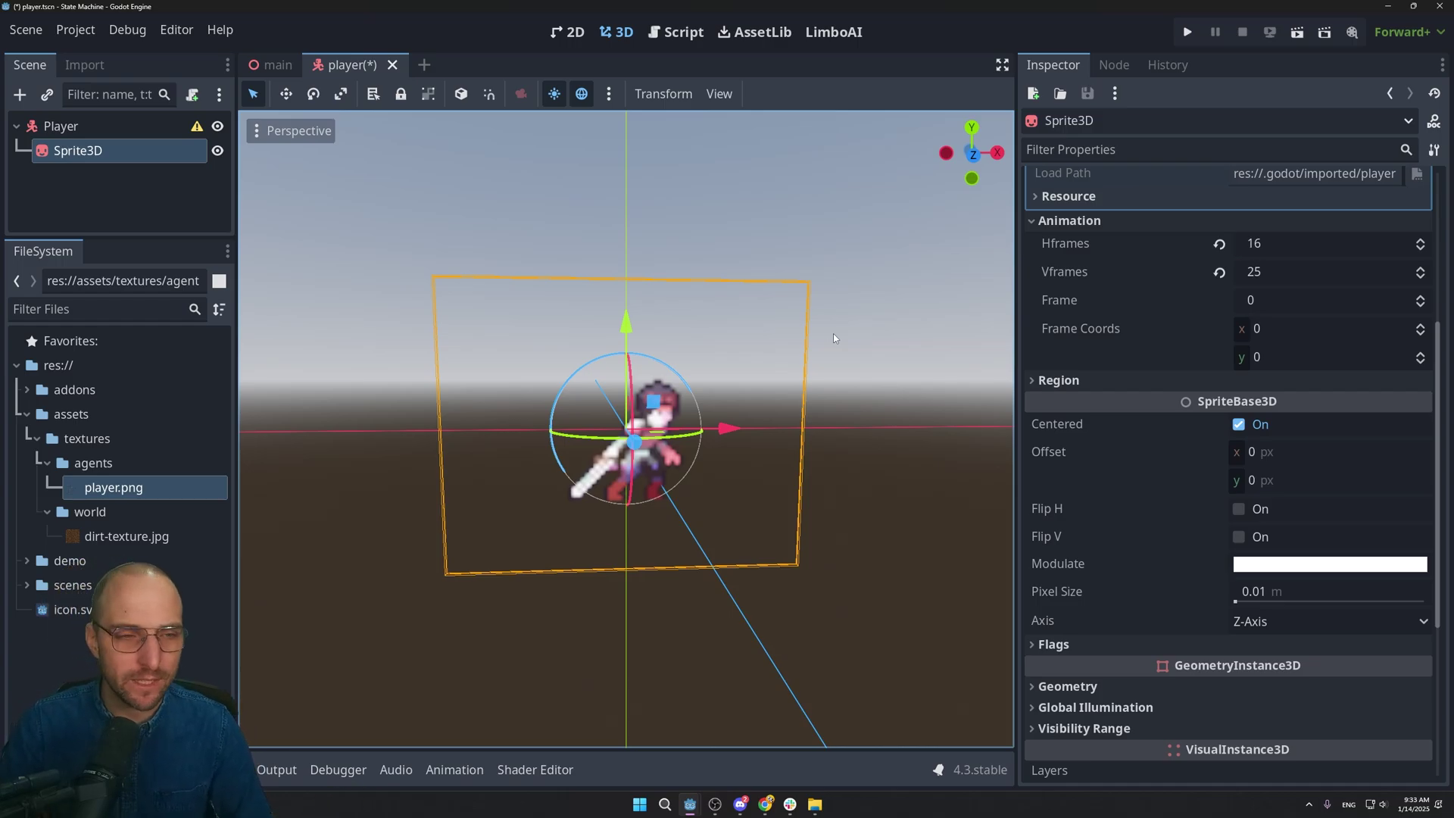
{"action": "middle_click_drag", "start_coordinate": [833, 338], "coordinate": [754, 356]}
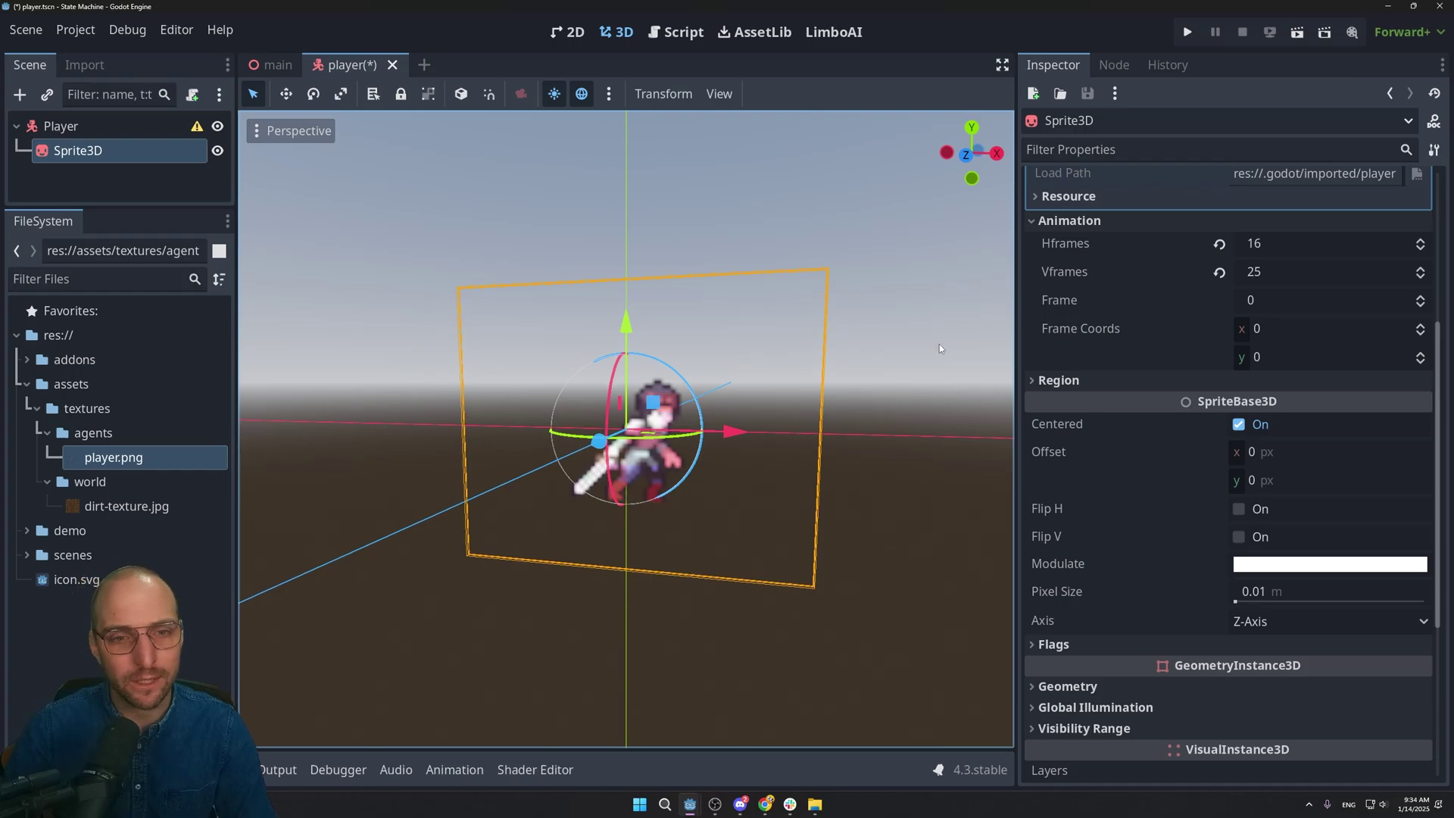
{"action": "left_click", "coordinate": [1054, 645]}
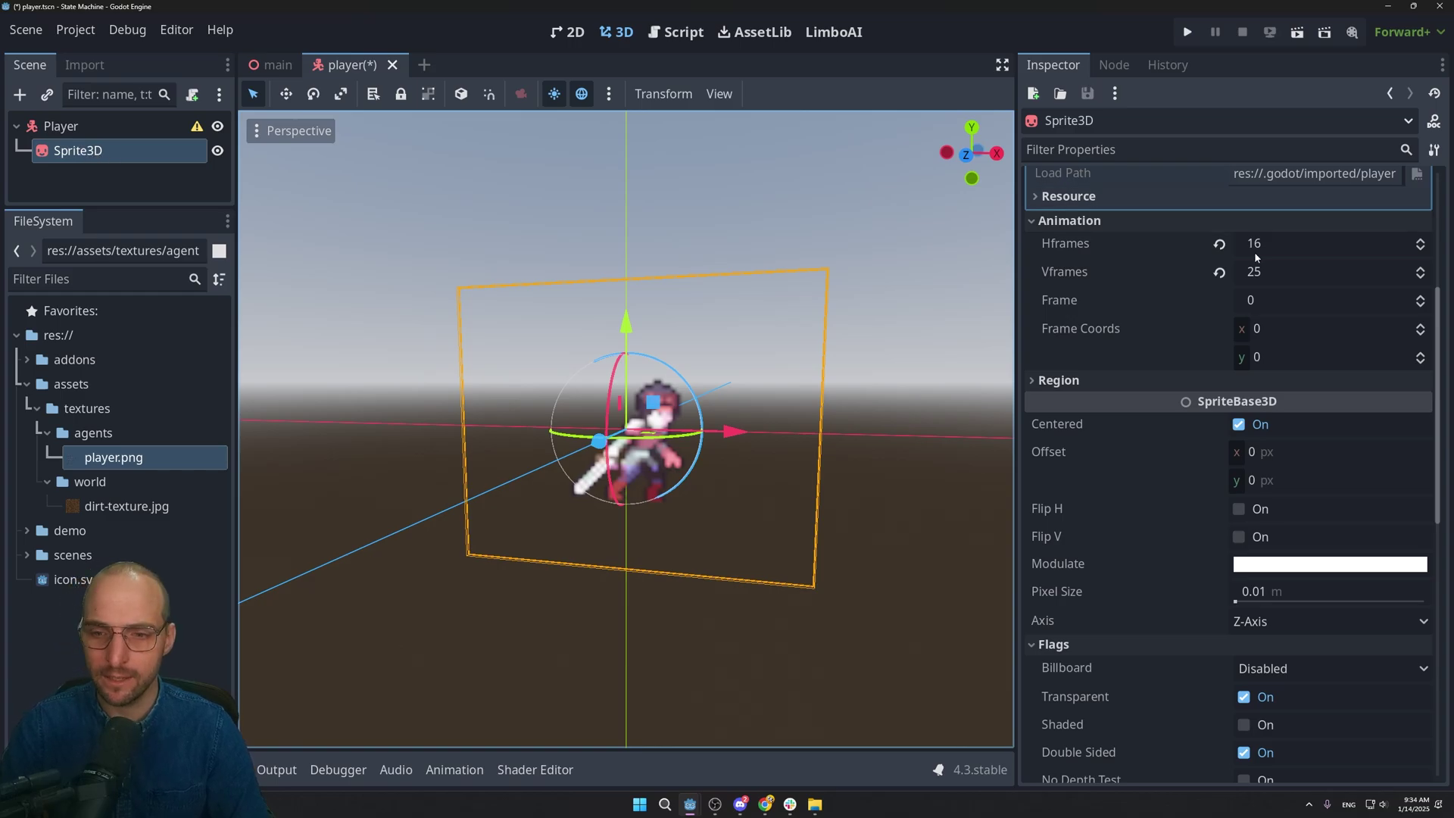
{"action": "scroll", "coordinate": [1250, 258], "scroll_direction": "down", "scroll_amount": 5}
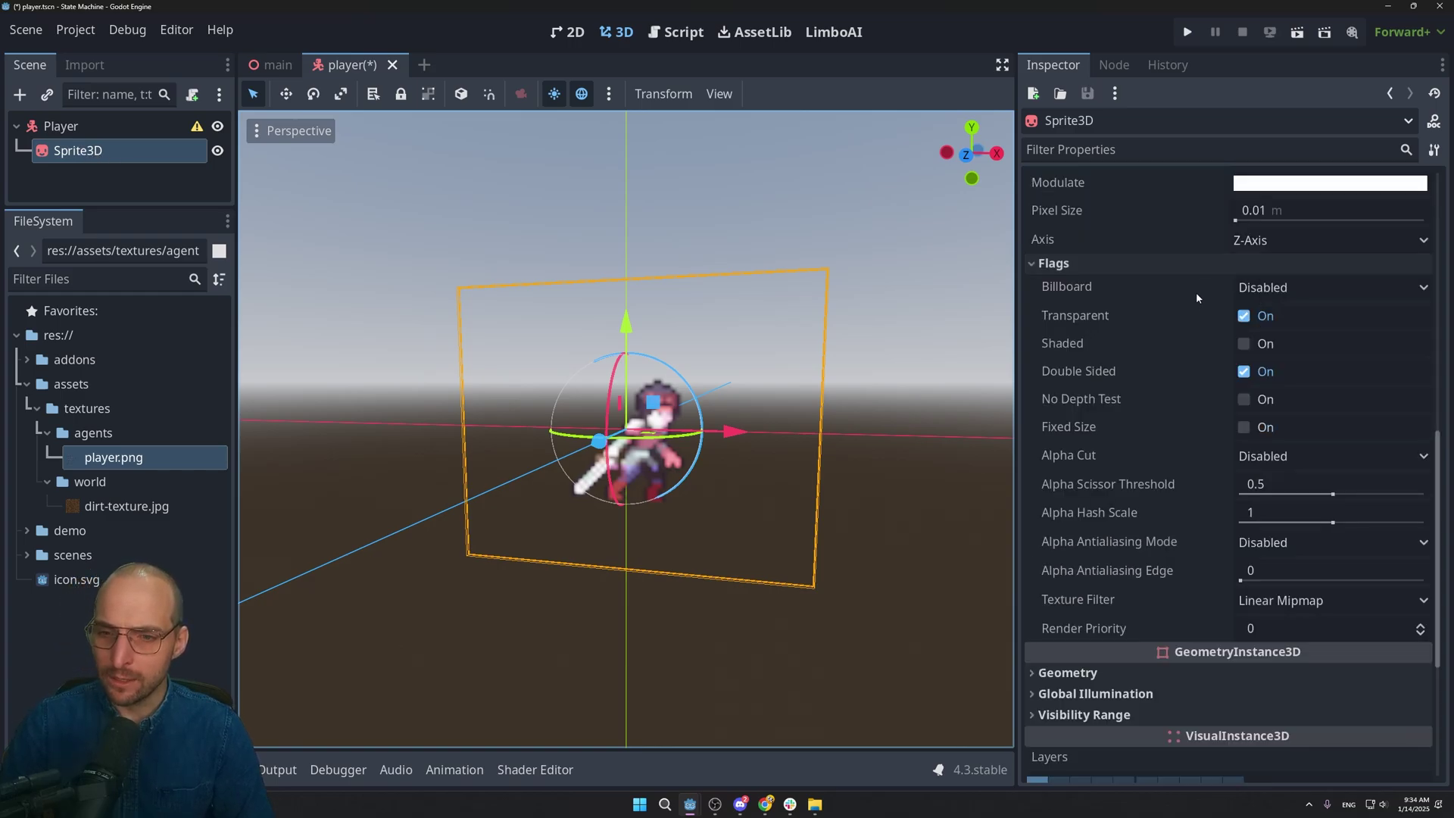
{"action": "left_click", "coordinate": [1277, 603]}
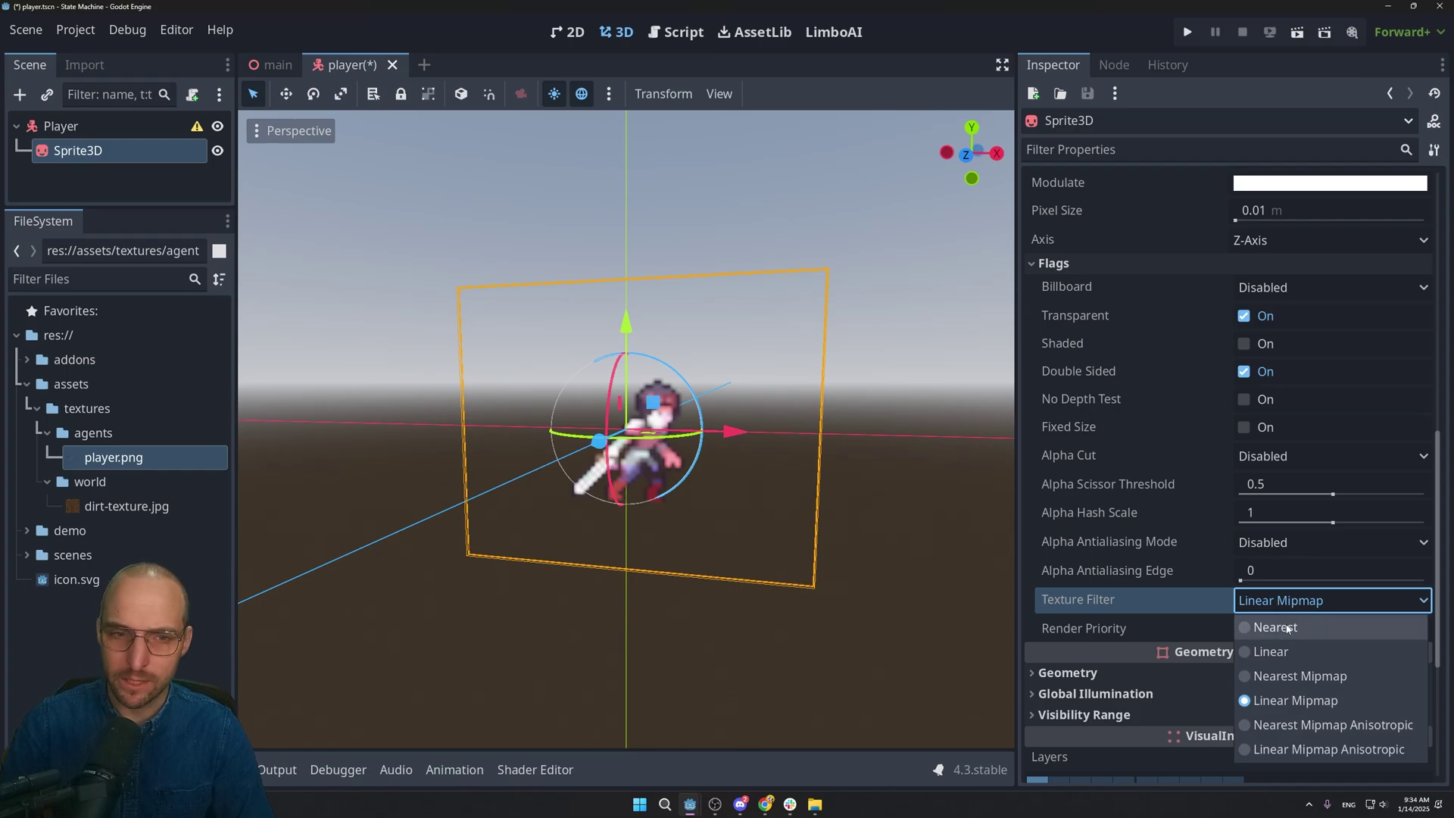
{"action": "left_click", "coordinate": [1287, 629]}
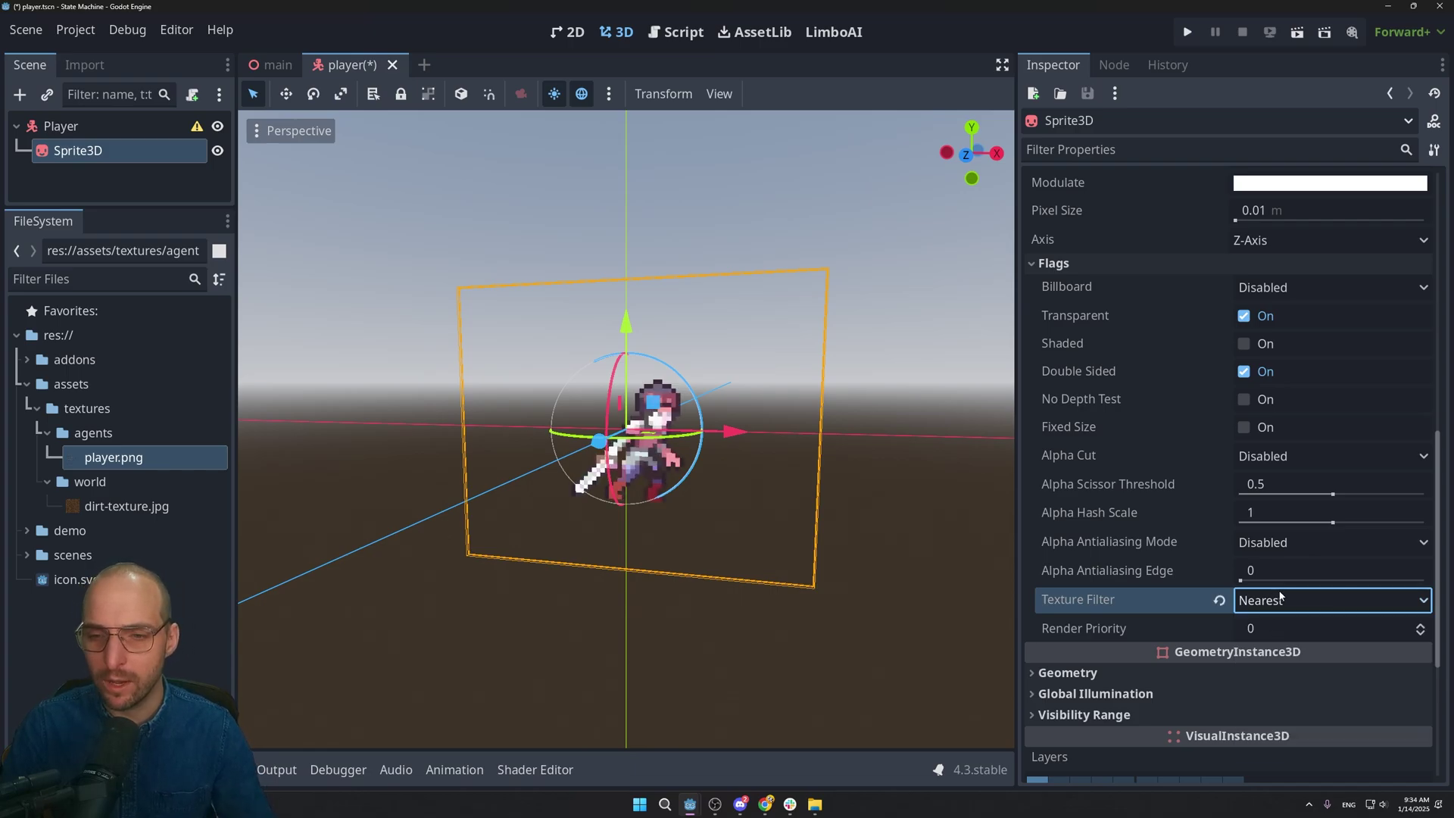
{"action": "left_click", "coordinate": [1286, 457]}
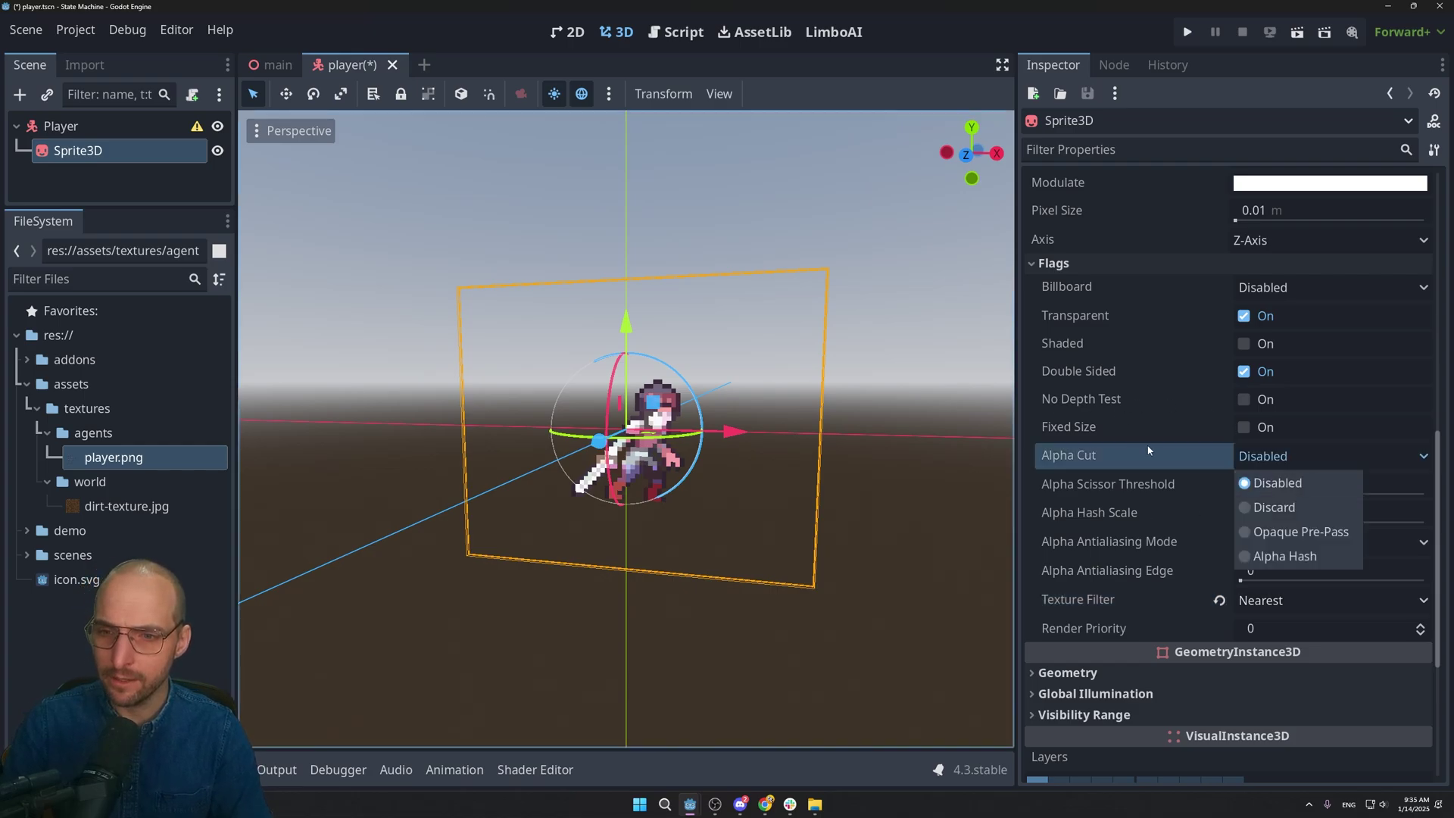
{"action": "left_click", "coordinate": [1274, 507]}
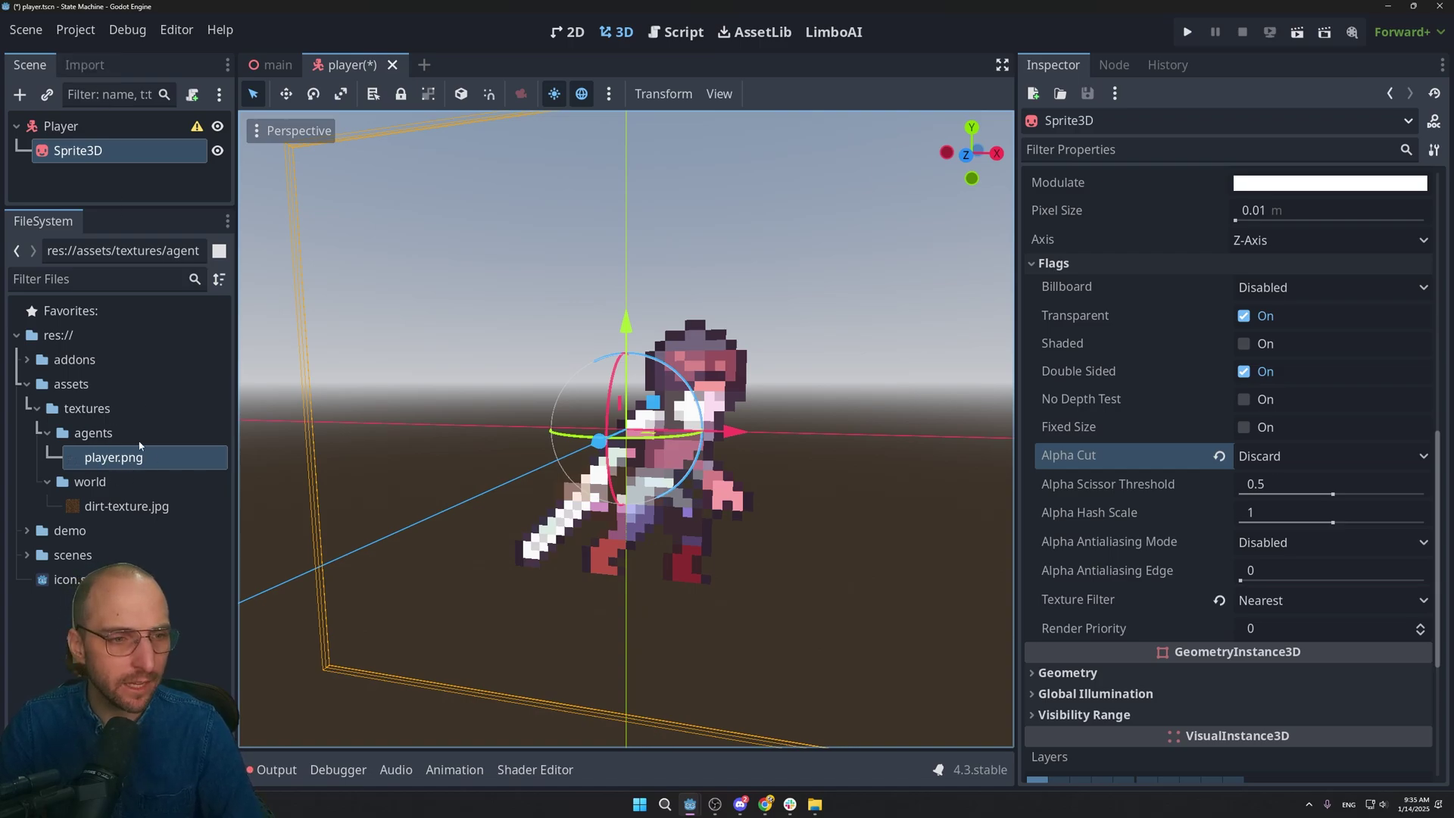
Step: Set player.png's Detect 3D Compress To option to Disabled and reimport the texture
{"action": "left_click", "coordinate": [85, 64]}
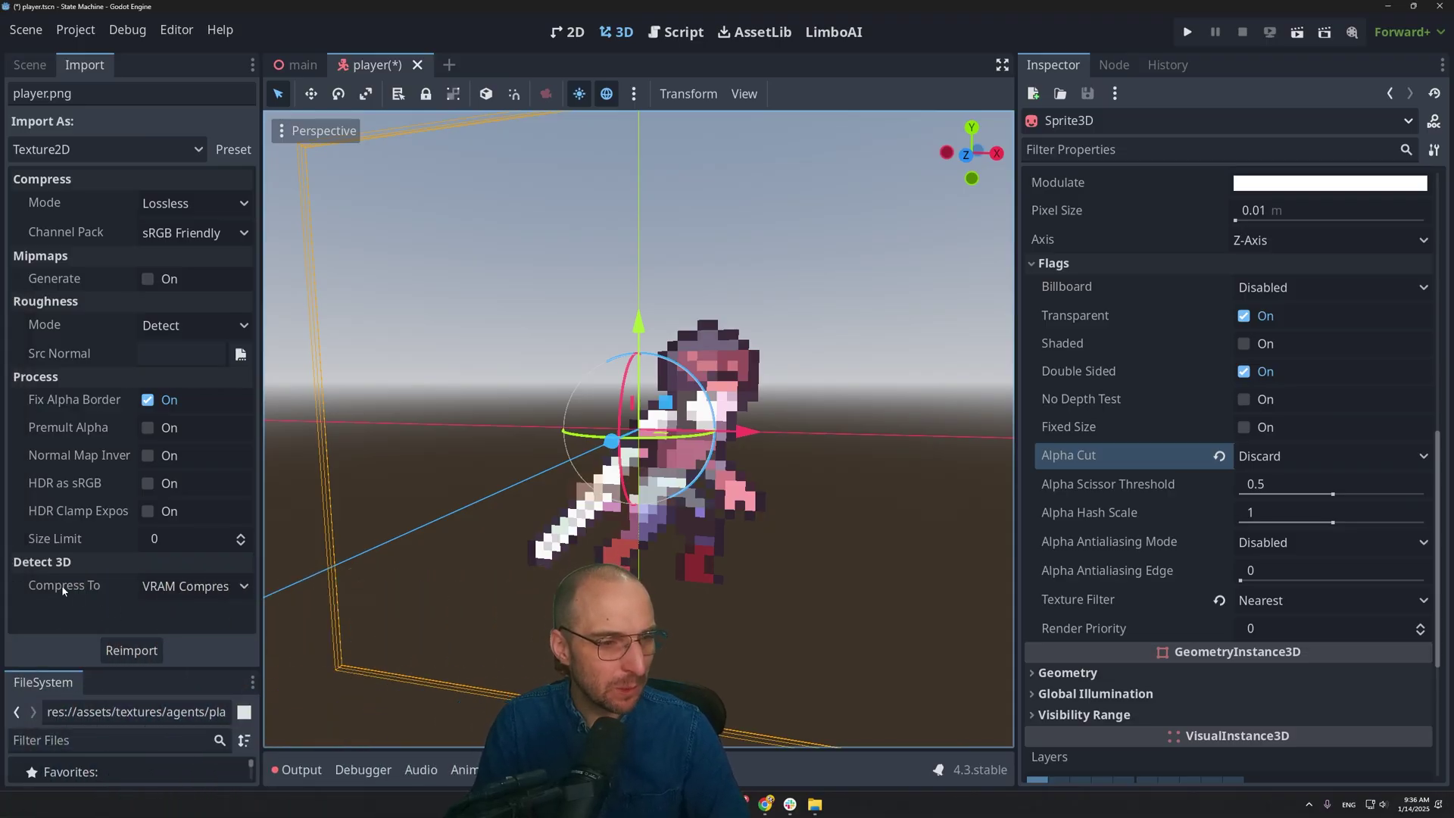
{"action": "left_click", "coordinate": [193, 589]}
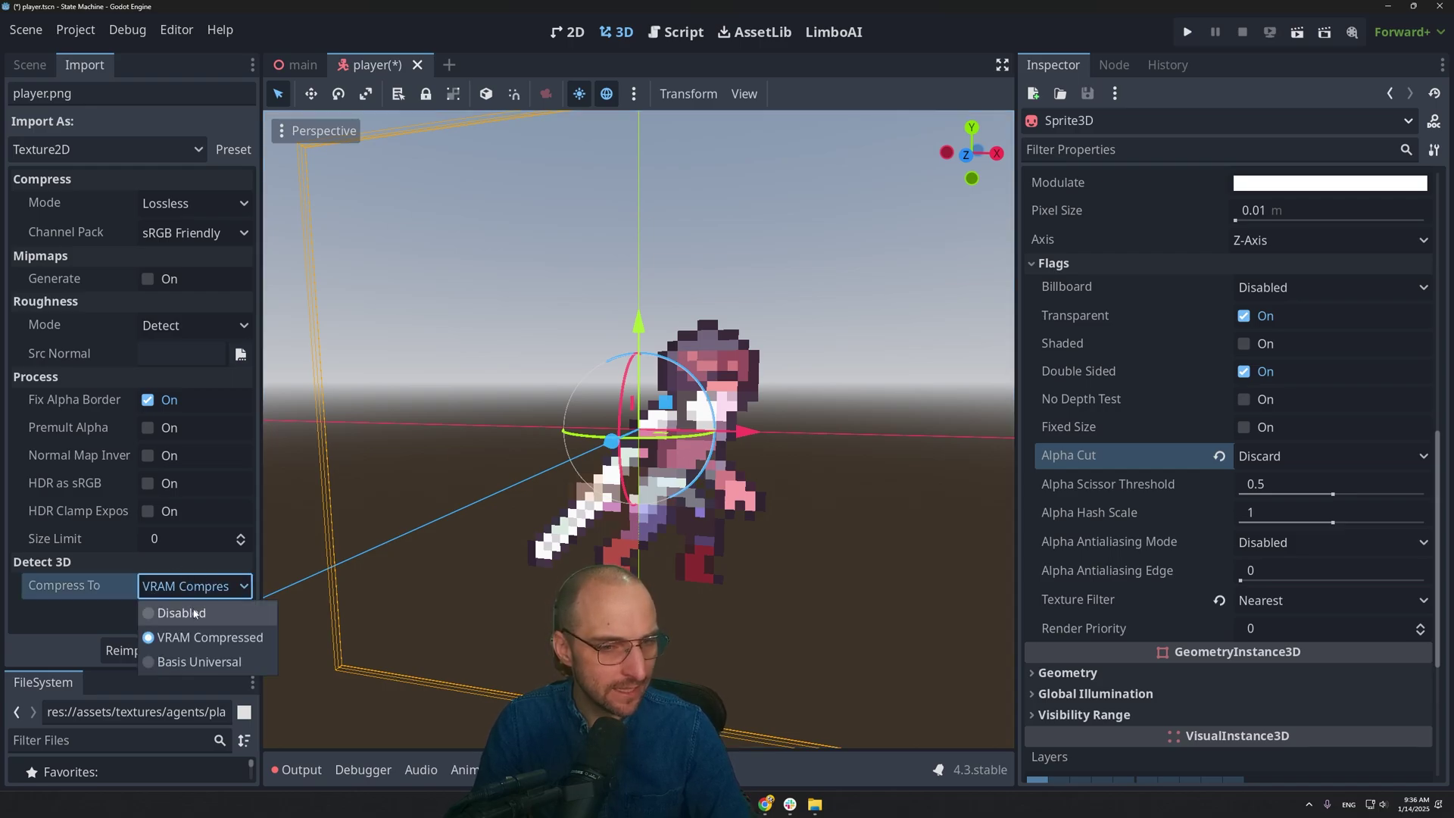
{"action": "left_click", "coordinate": [189, 612]}
{"action": "left_click", "coordinate": [139, 656]}
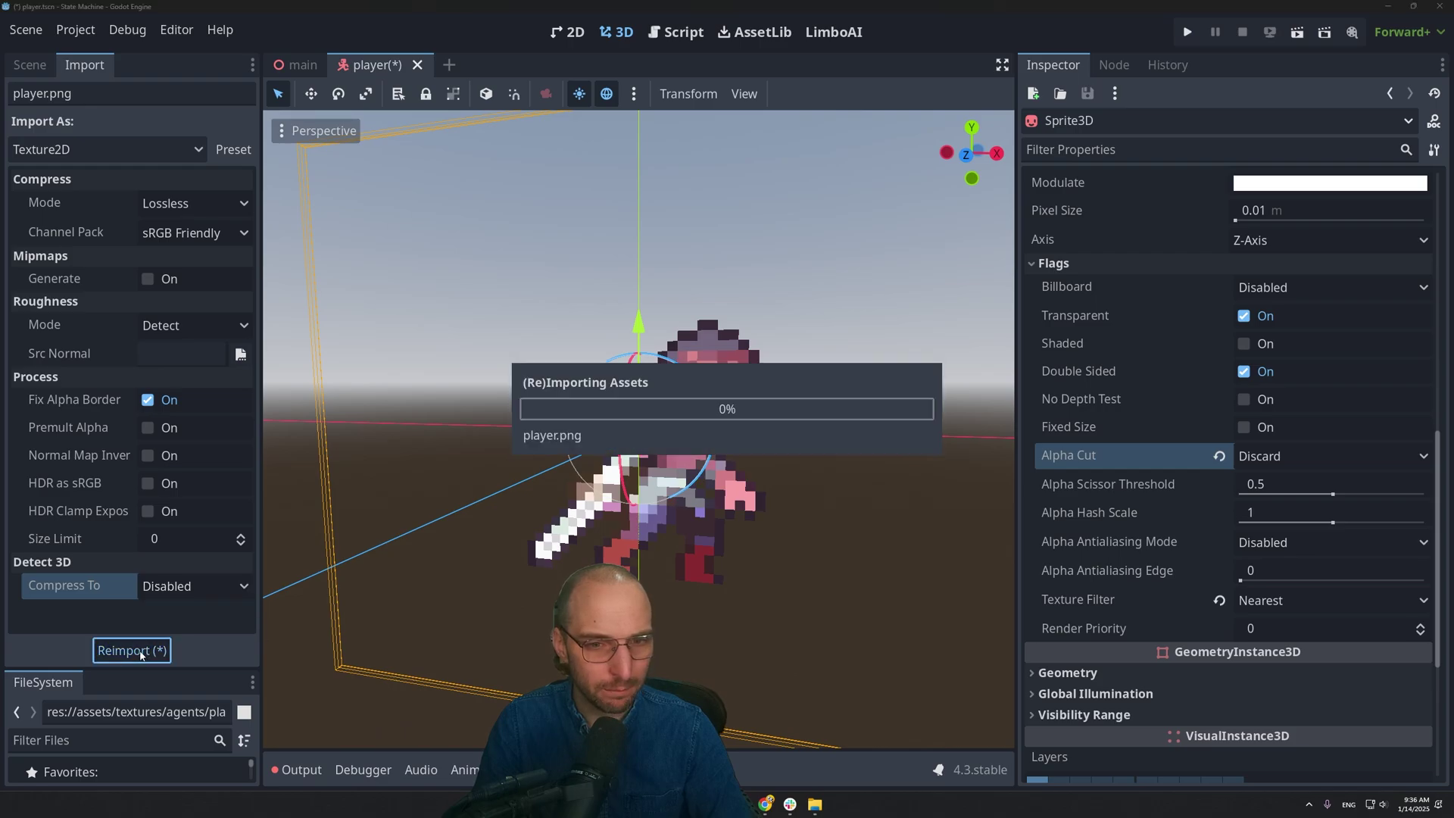